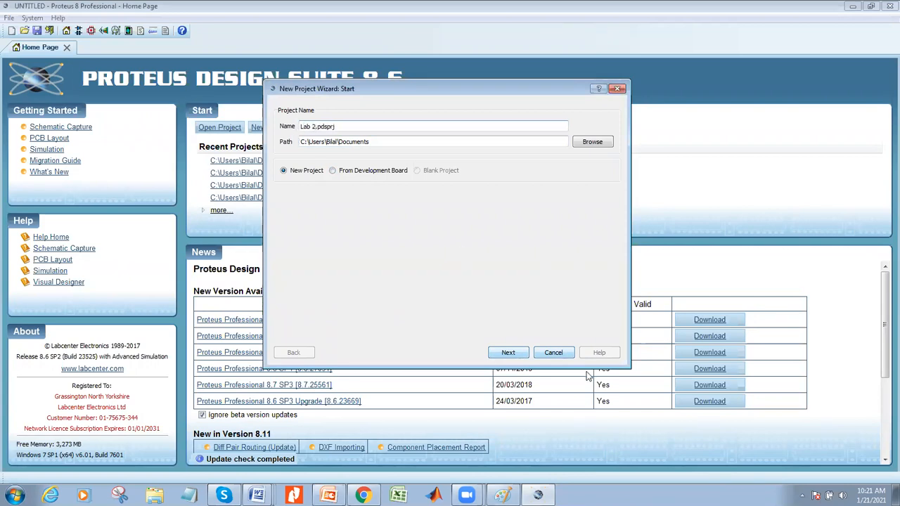
Step: Complete the new project setup for Lab 2.pdsprj with a schematic and no PCB layout
click(510, 353)
click(511, 353)
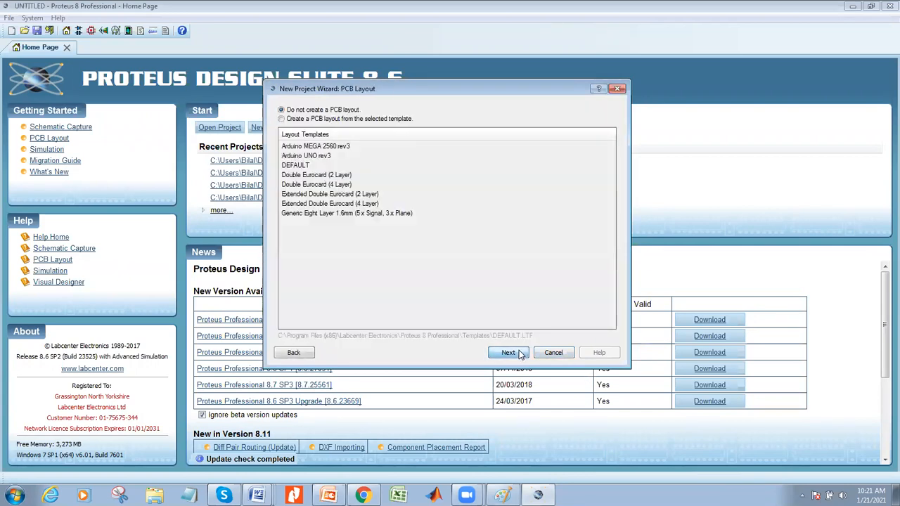
click(513, 353)
click(517, 353)
click(520, 353)
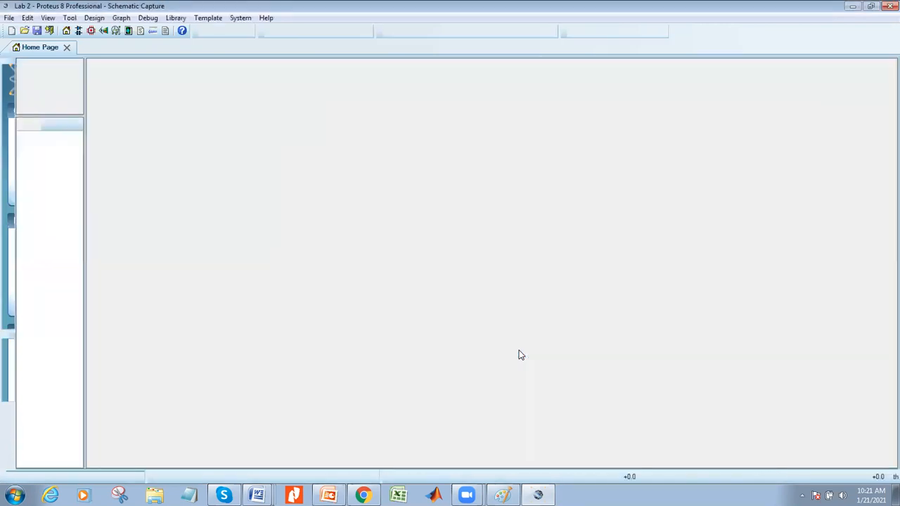
scroll(492, 266, up, 4)
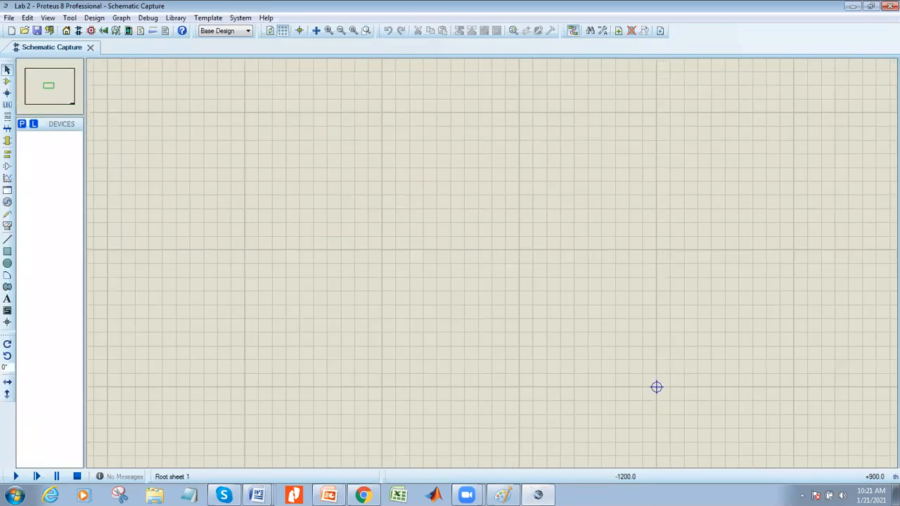
Step: Switch to the LAB 2 document in Word and examine the BJT test circuit in Figure 1
click(257, 495)
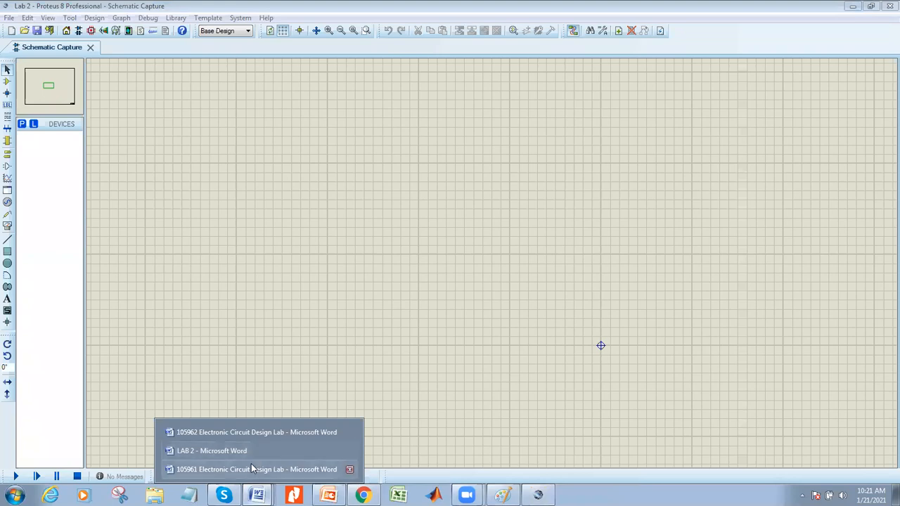
click(251, 460)
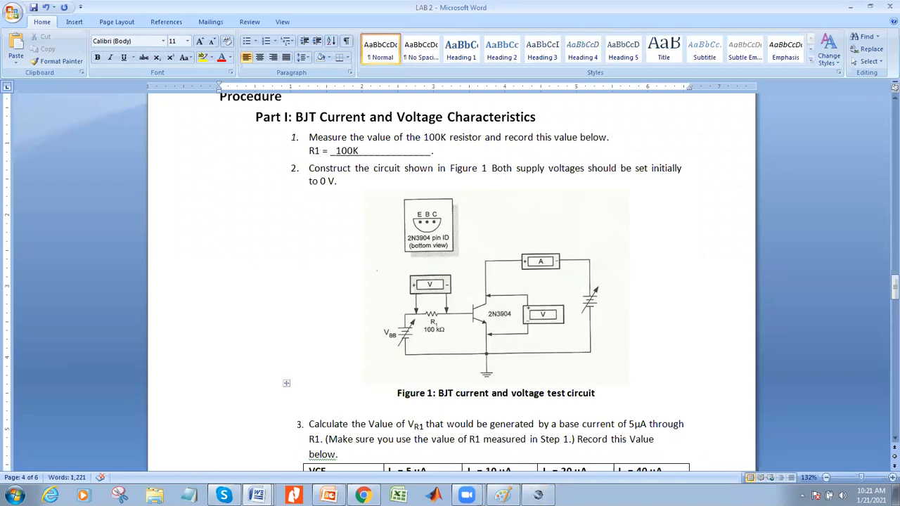
key(alt+Tab)
Step: Find the 2N3904 NPN transistor from the BIPOLAR library and place it near the middle of the schematic
click(7, 83)
click(22, 125)
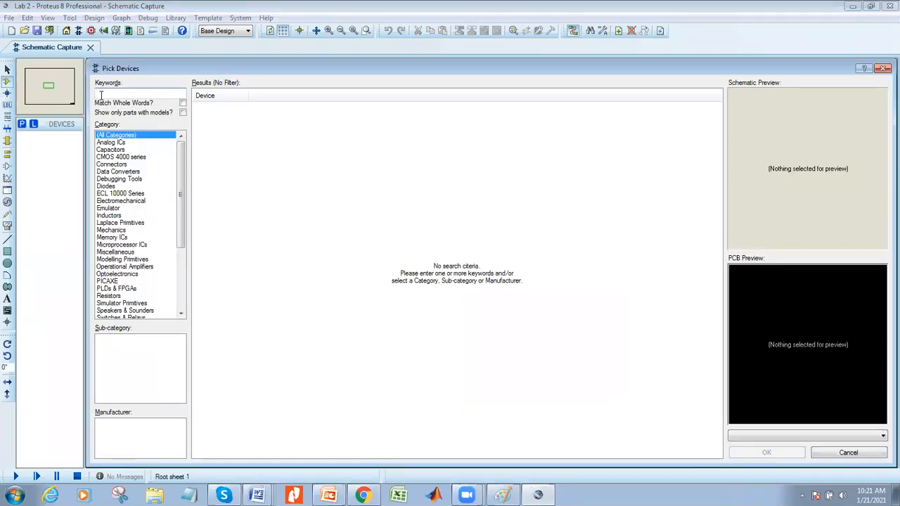
text(2N39)
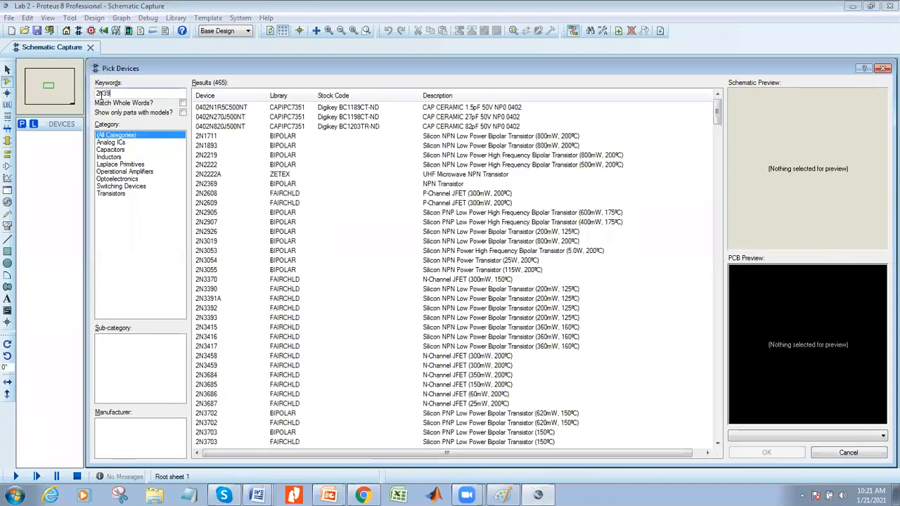
text(0)
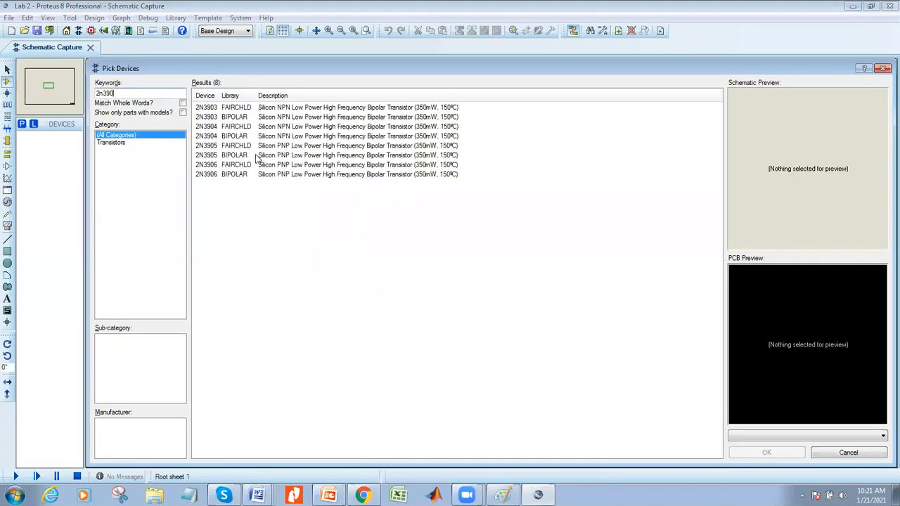
click(242, 128)
click(240, 133)
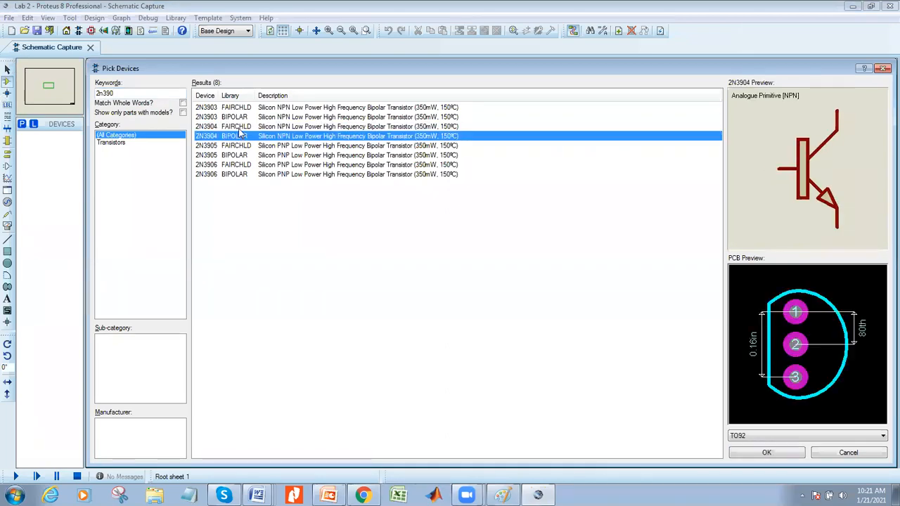
click(799, 452)
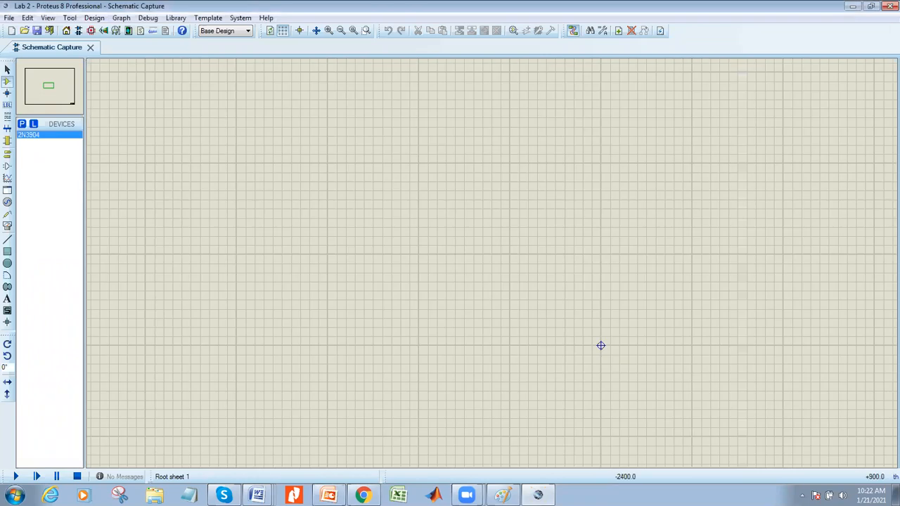
click(382, 263)
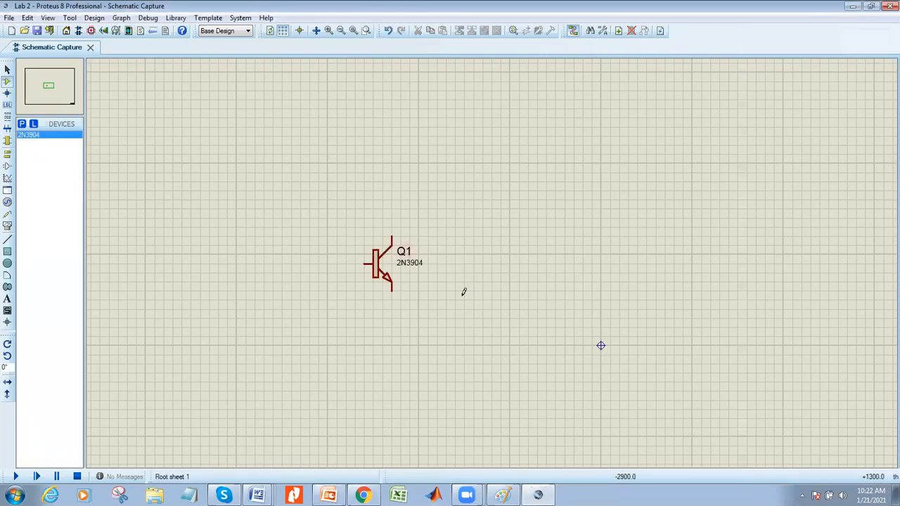
scroll(493, 260, up, 3)
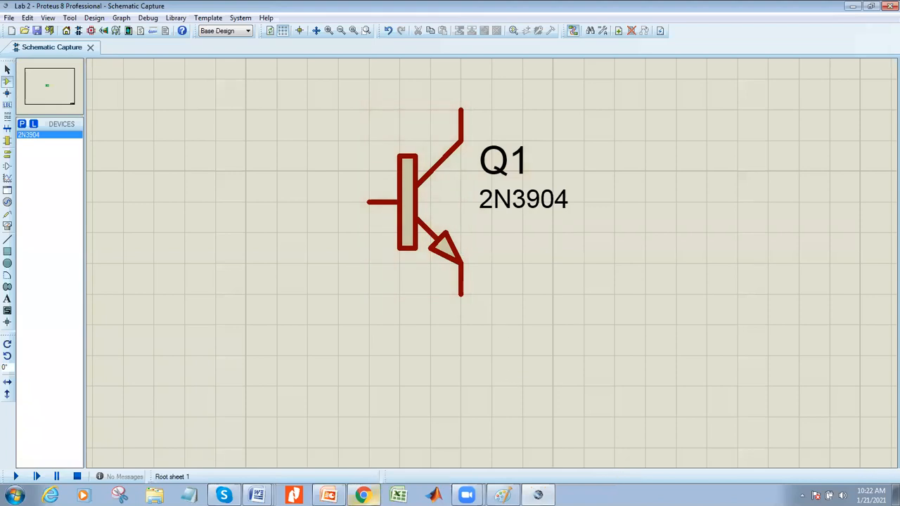
Step: Check the resistor and supply connections of Figure 1 in the LAB 2 Word document
drag(257, 495, 497, 495)
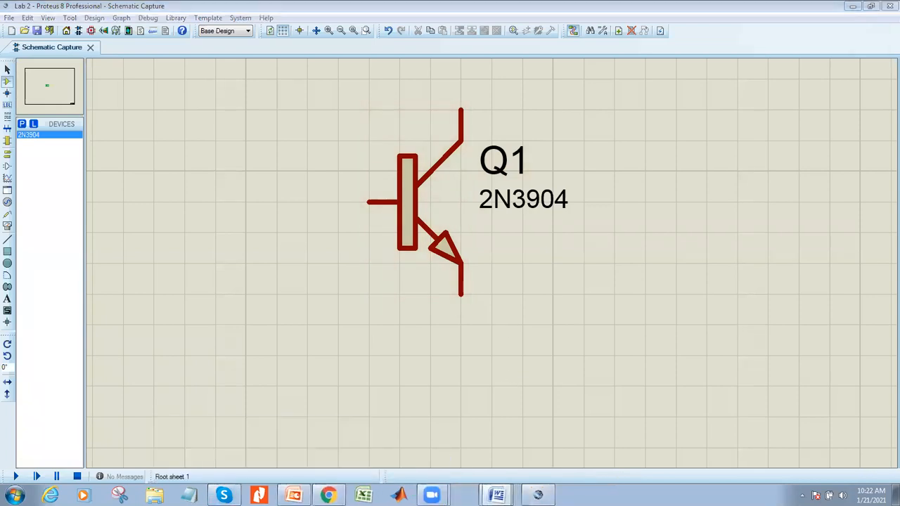
click(498, 495)
click(489, 451)
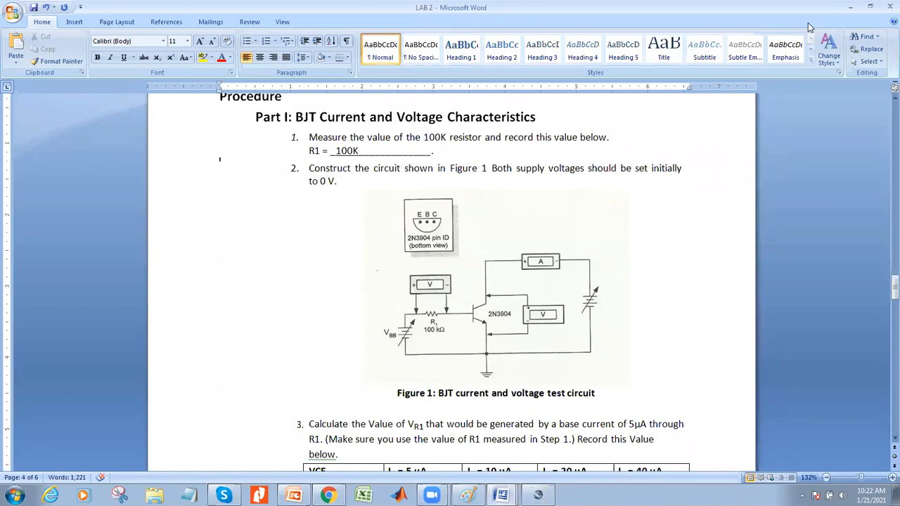
click(850, 7)
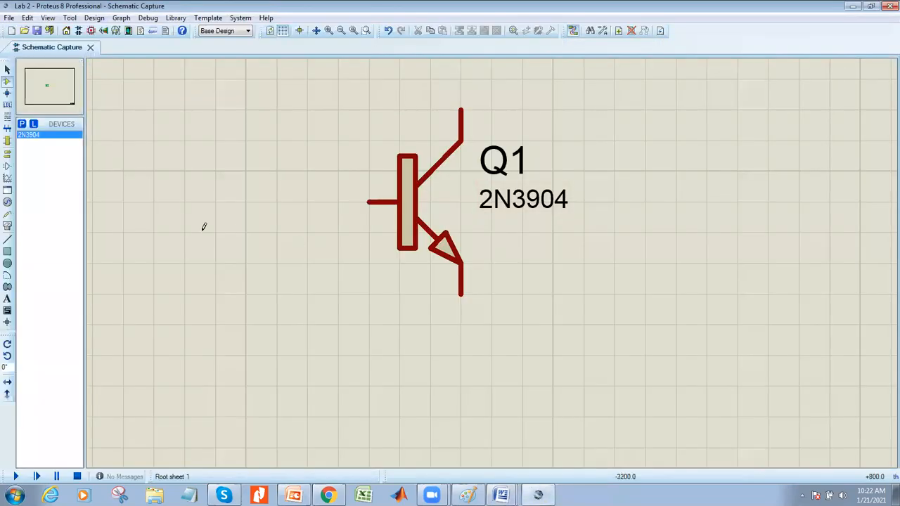
Step: Add the RES resistor to the devices and place it horizontally in line with the transistor's base
scroll(468, 204, down, 3)
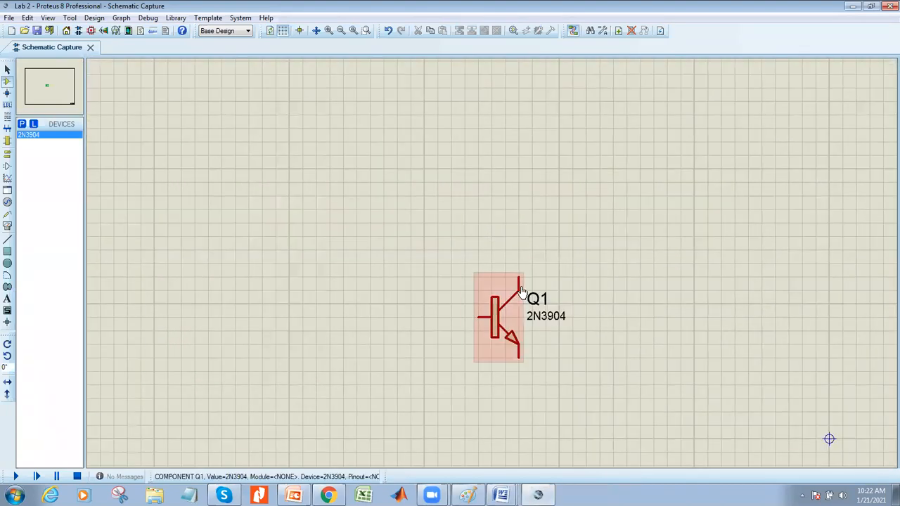
click(22, 124)
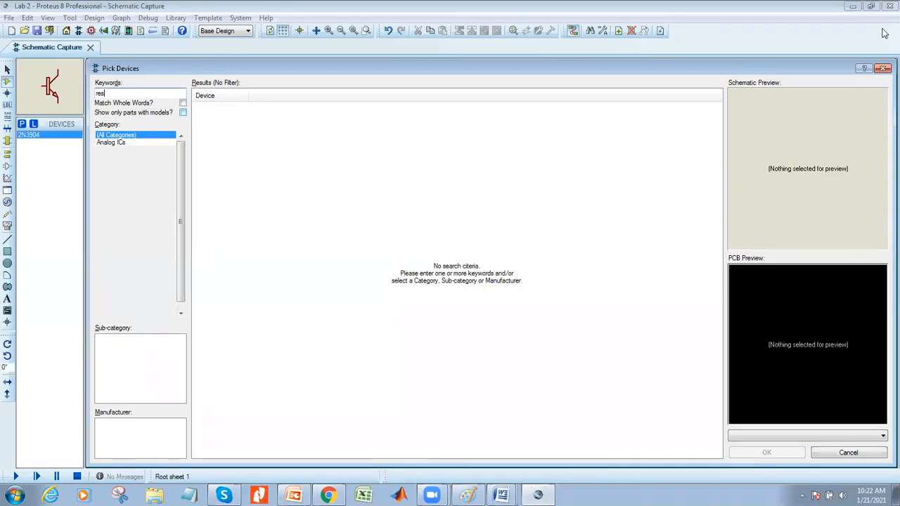
key(Return)
click(414, 299)
click(422, 302)
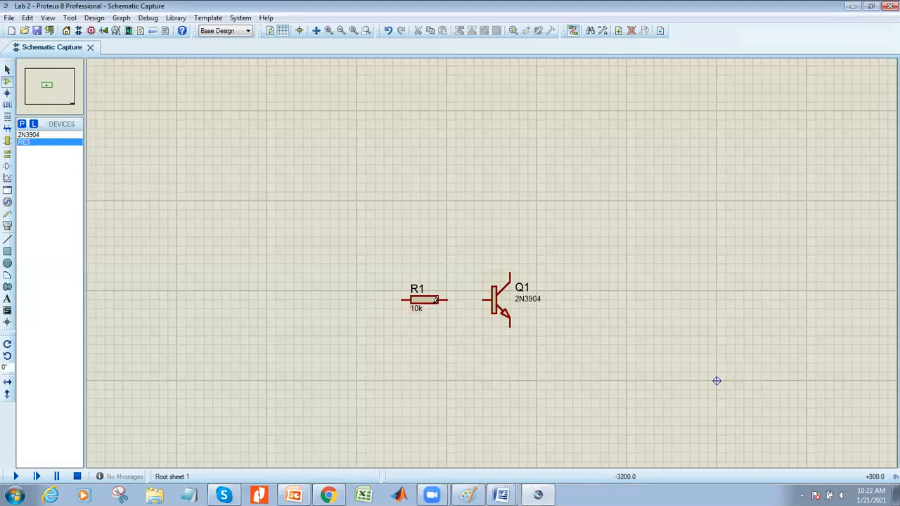
Step: Set the resistance of R1 to 100k
double_click(436, 302)
click(390, 172)
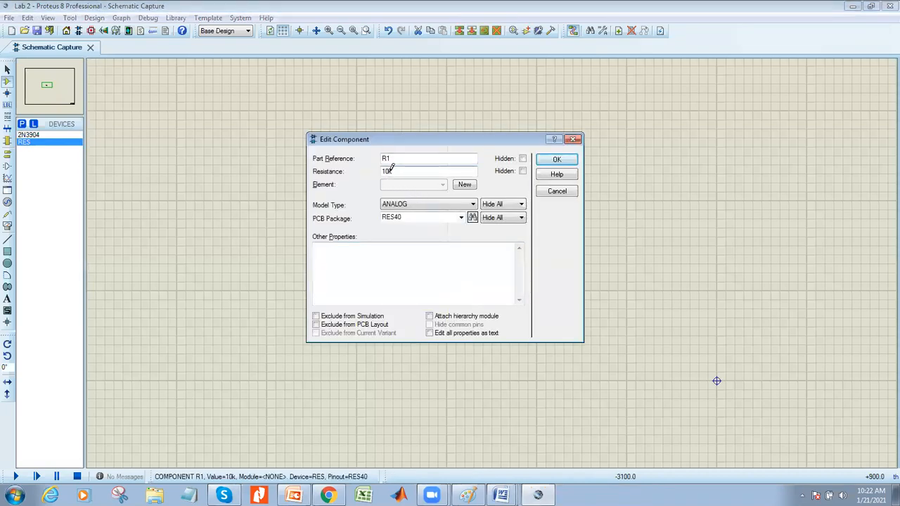
text(0)
key(Return)
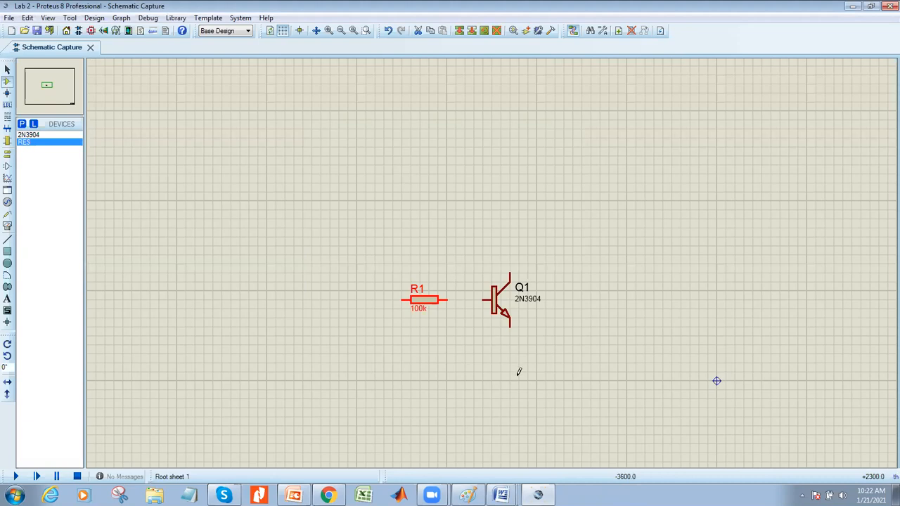
Step: Place a ground terminal below Q1, wire the emitter to it, and connect R1 to the base
click(7, 154)
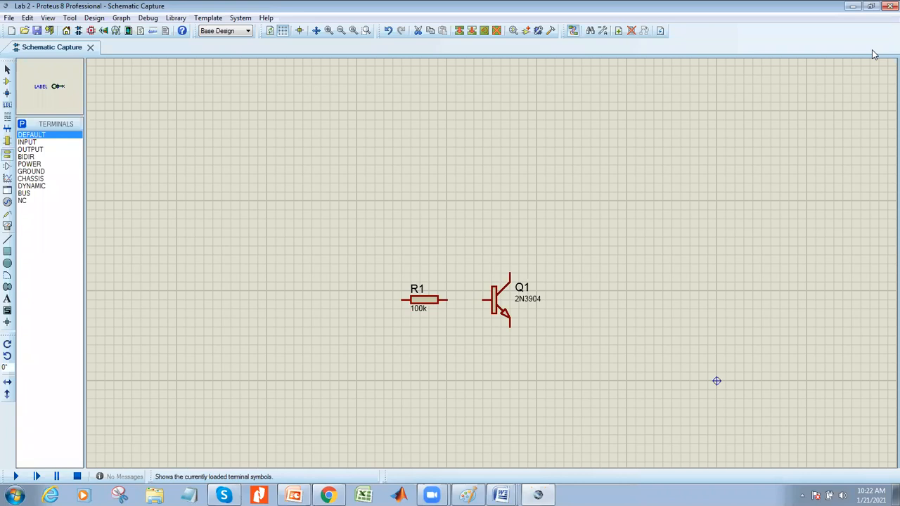
click(40, 172)
click(510, 380)
click(511, 325)
click(510, 372)
click(448, 299)
click(484, 299)
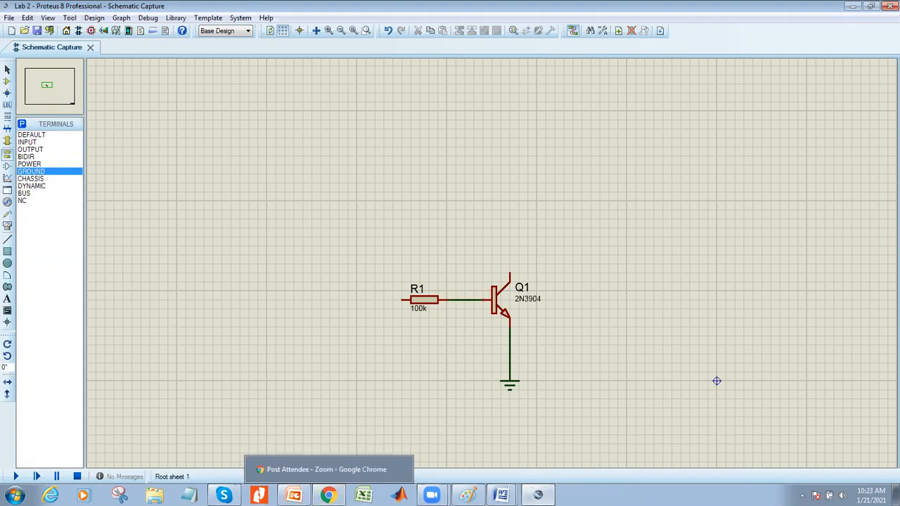
Step: Review the supplies and meters of the Figure 1 circuit in the LAB 2 Word document
click(538, 495)
mouse_move(501, 495)
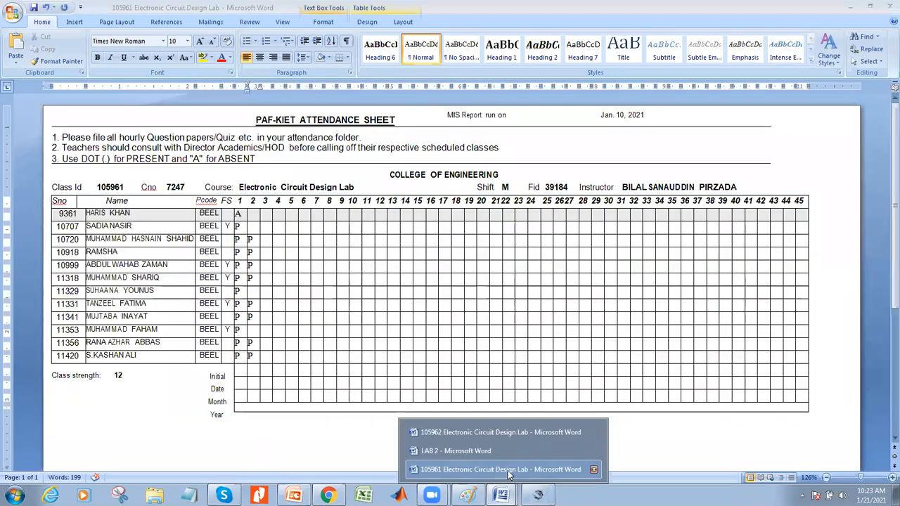
click(506, 452)
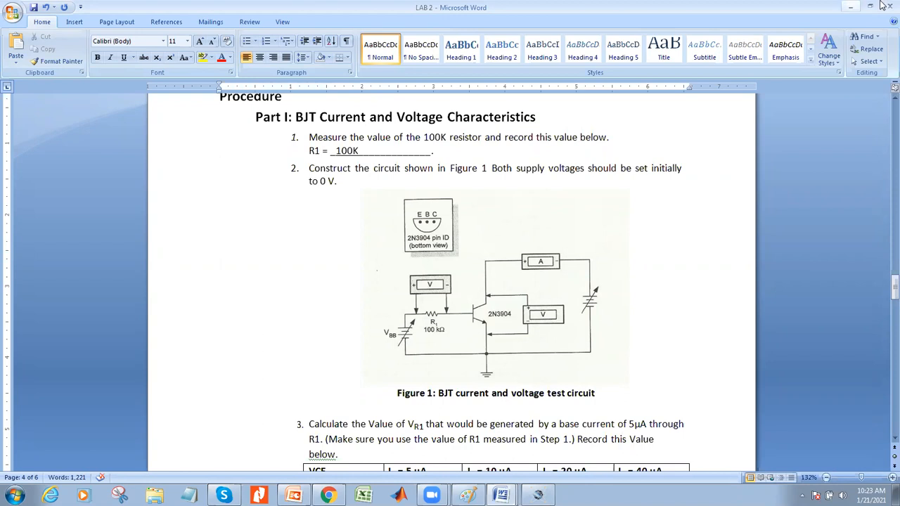
click(851, 7)
click(537, 495)
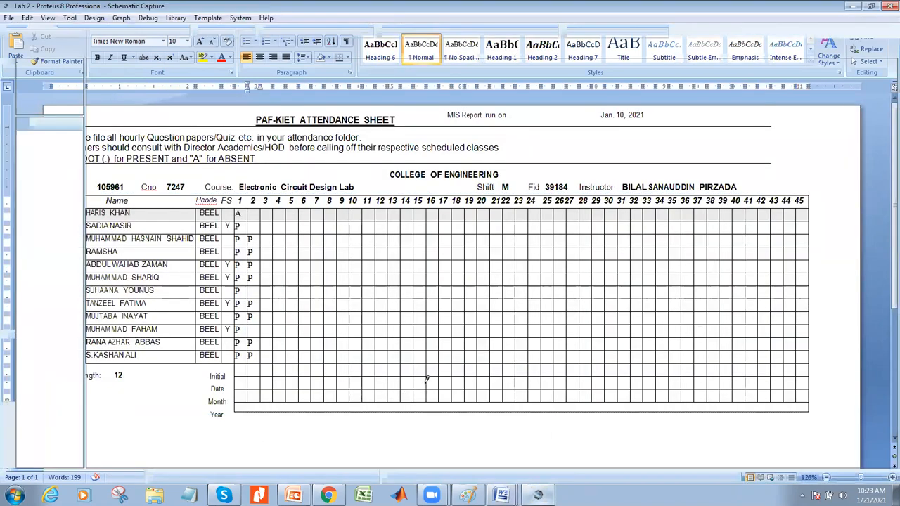
Step: Pick the BATTERY DC voltage source from the ACTIVE library and place one on each side of the transistor circuit
click(7, 82)
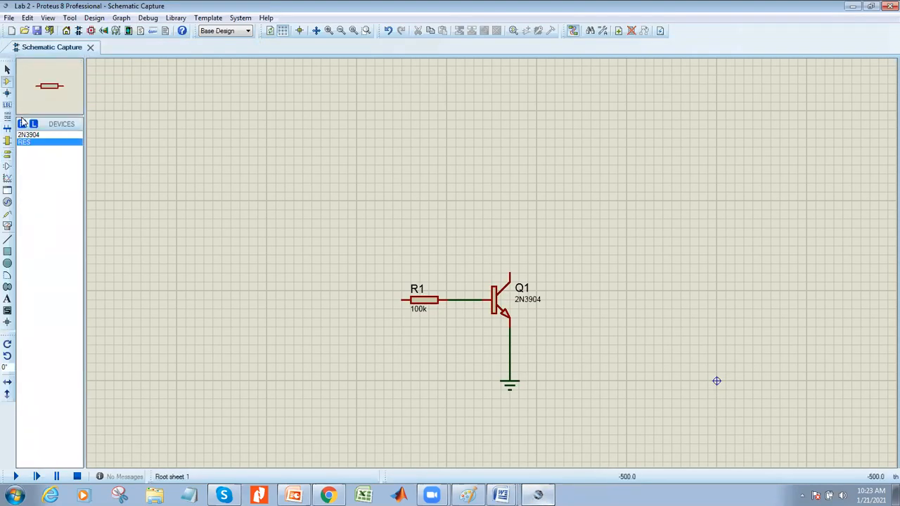
click(22, 124)
text(battery)
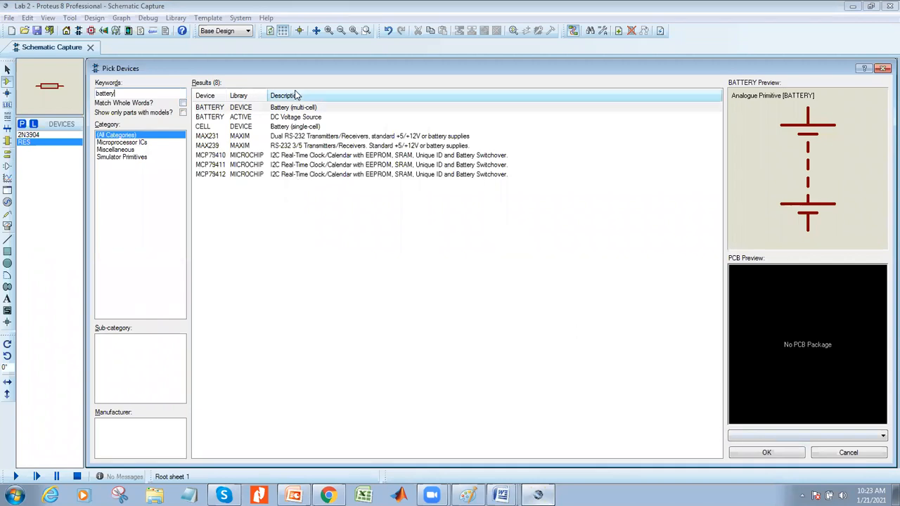
click(295, 118)
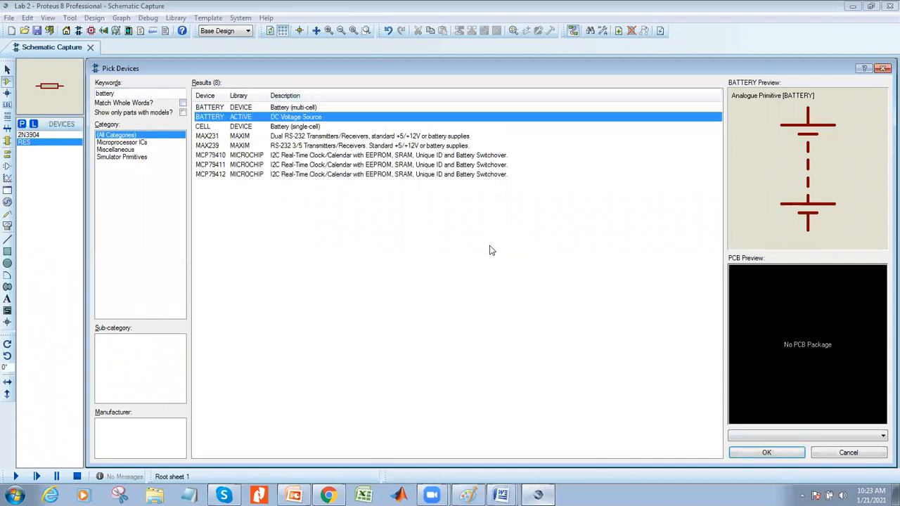
click(766, 453)
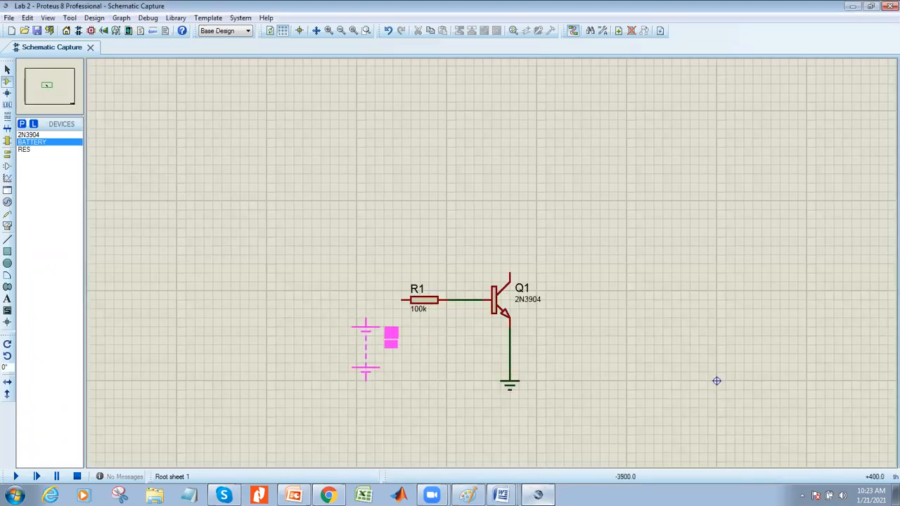
click(359, 344)
click(626, 334)
Step: Wire B1's positive terminal to R1 and the negative terminals of B1 and B2 to the emitter's ground line
click(356, 300)
click(410, 300)
click(358, 366)
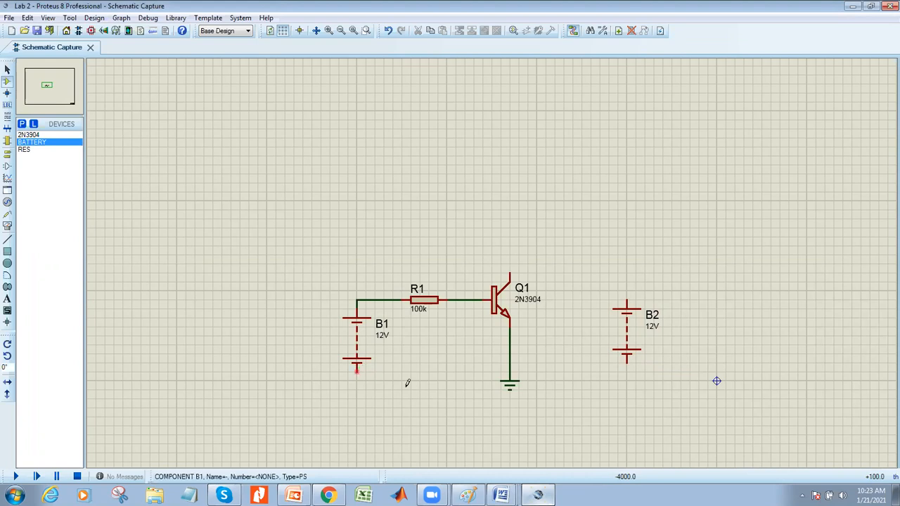
click(509, 364)
click(626, 363)
click(510, 363)
Step: Run a wire from B2's positive terminal upward and toward the collector side, ending it in open space
click(626, 302)
click(626, 227)
double_click(601, 227)
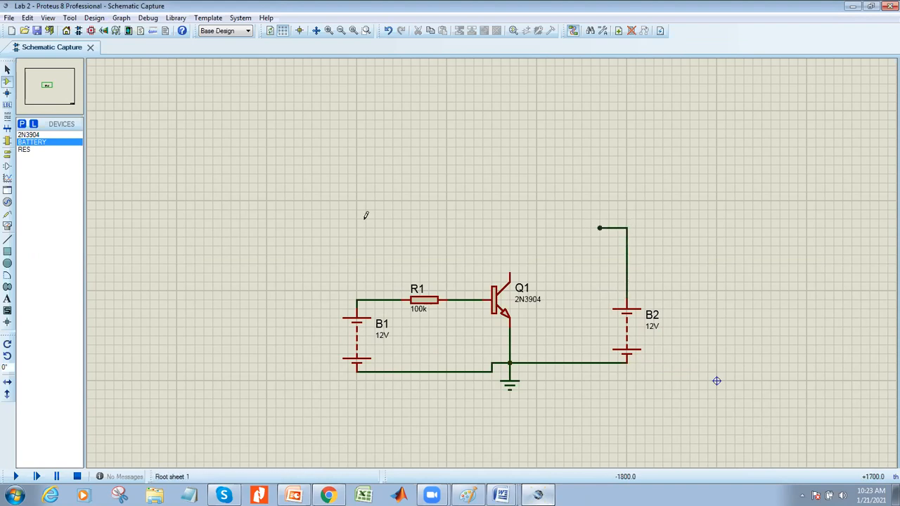
Step: Place a DC ammeter above the transistor and rotate it 180 degrees
click(7, 202)
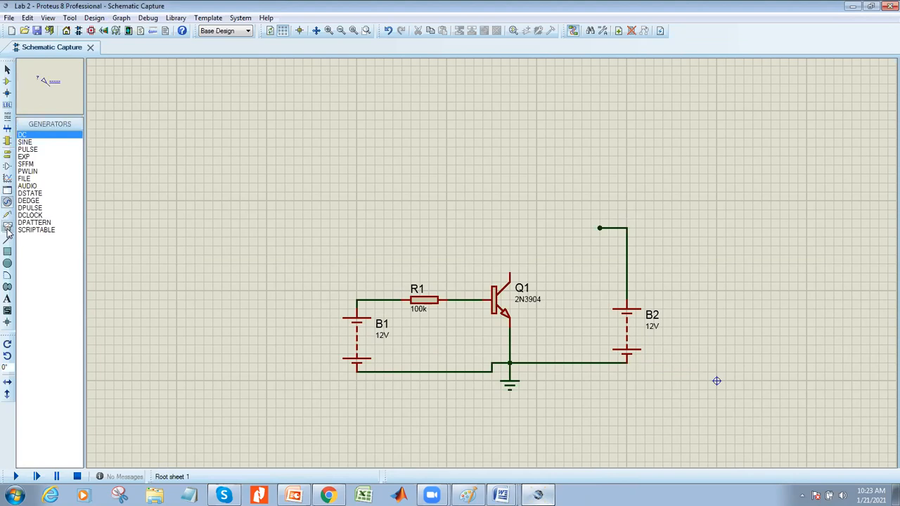
click(7, 225)
click(61, 201)
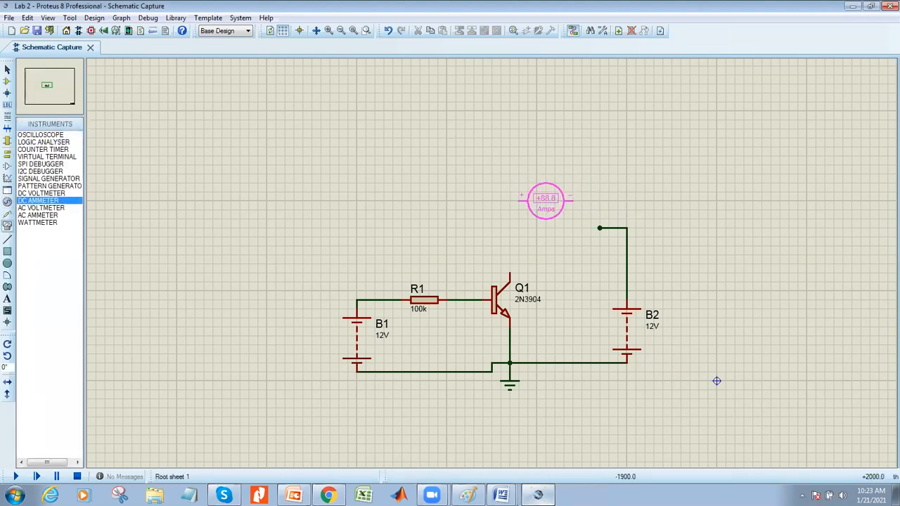
click(546, 201)
right_click(556, 202)
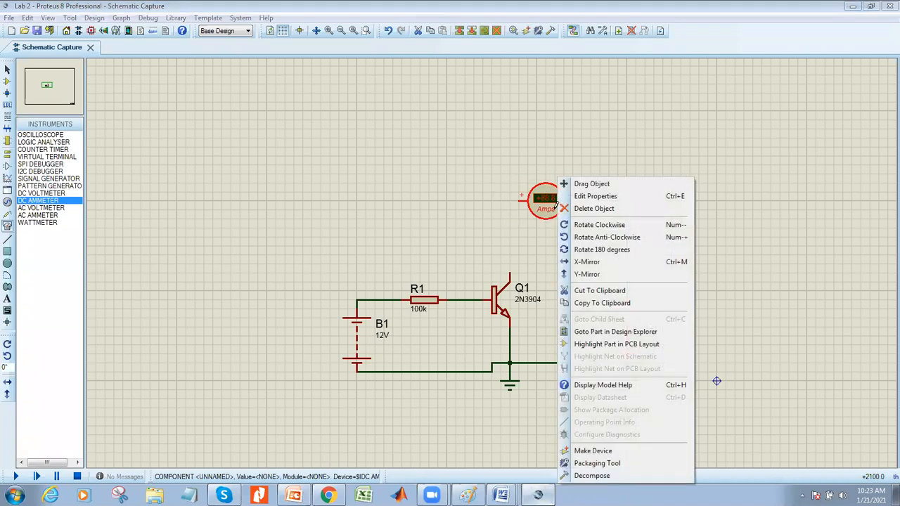
click(602, 249)
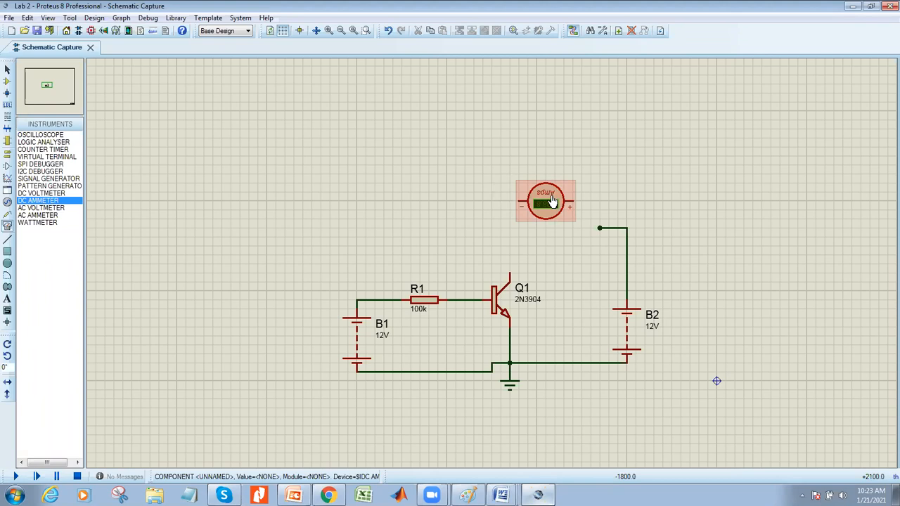
Step: Undo the DC ammeter's rotation and mirror it horizontally beside the open end of B2's wire
key(ctrl+z)
drag(547, 199, 563, 246)
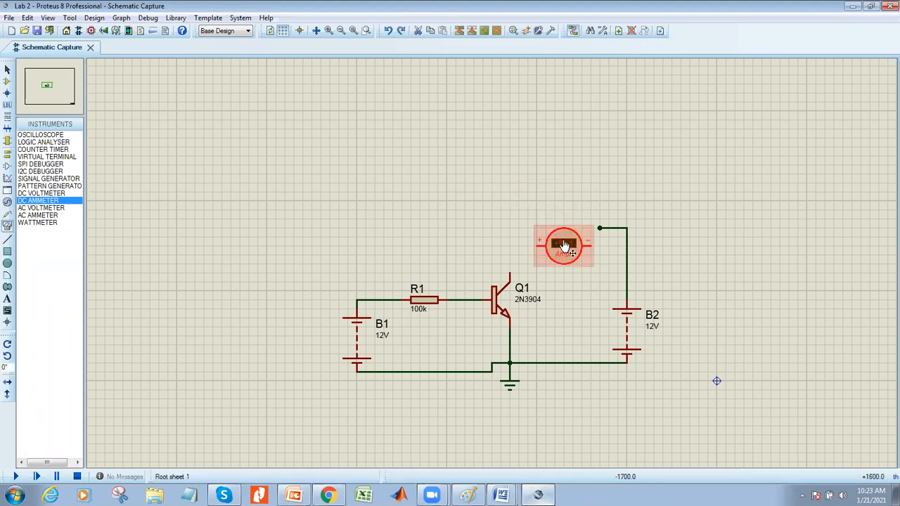
right_click(564, 246)
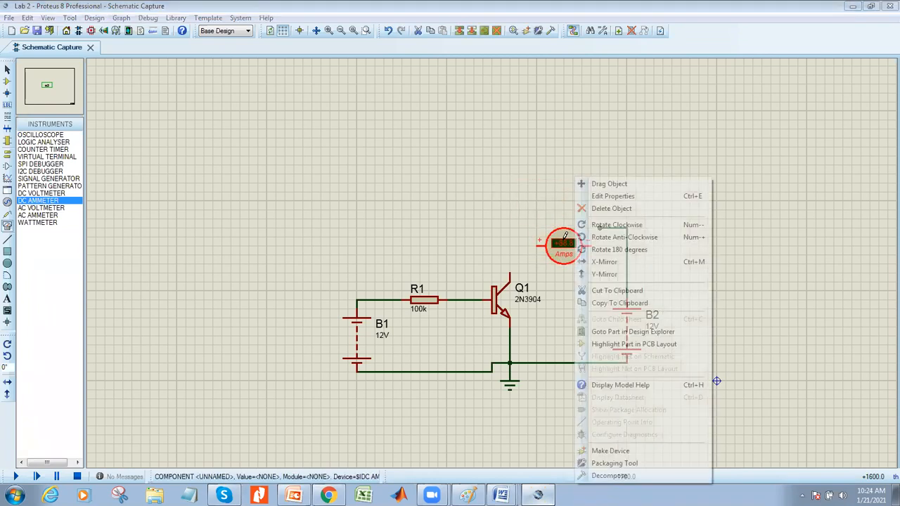
click(619, 261)
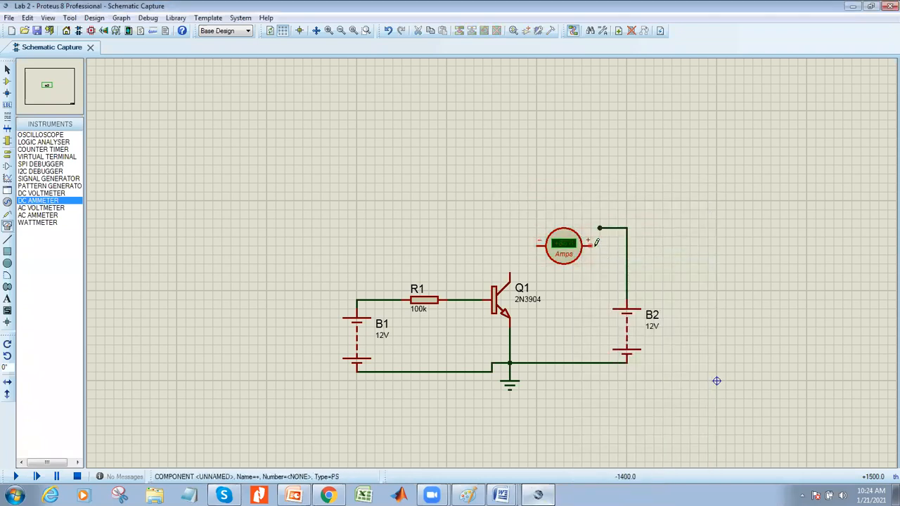
Step: Join the ammeter's positive terminal to the open end of B2's wire and wire its negative terminal to Q1's collector
click(567, 246)
drag(567, 246, 566, 227)
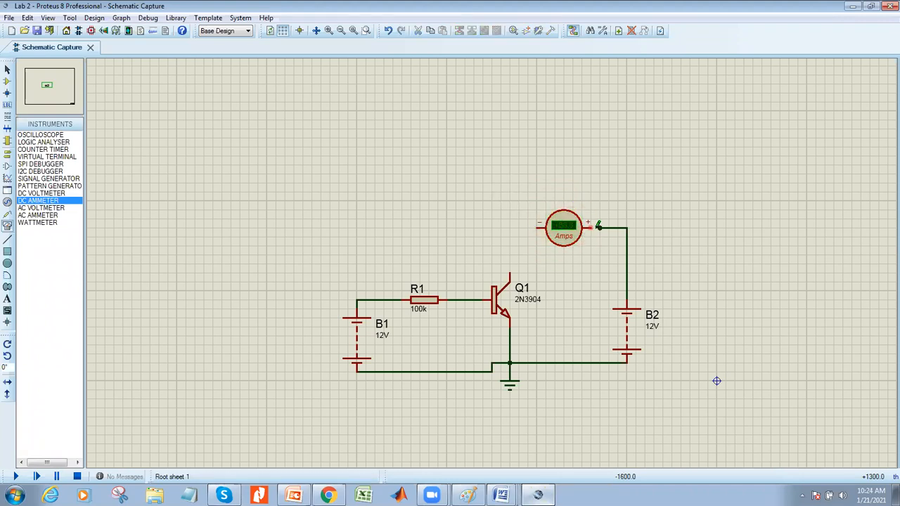
click(538, 227)
click(509, 272)
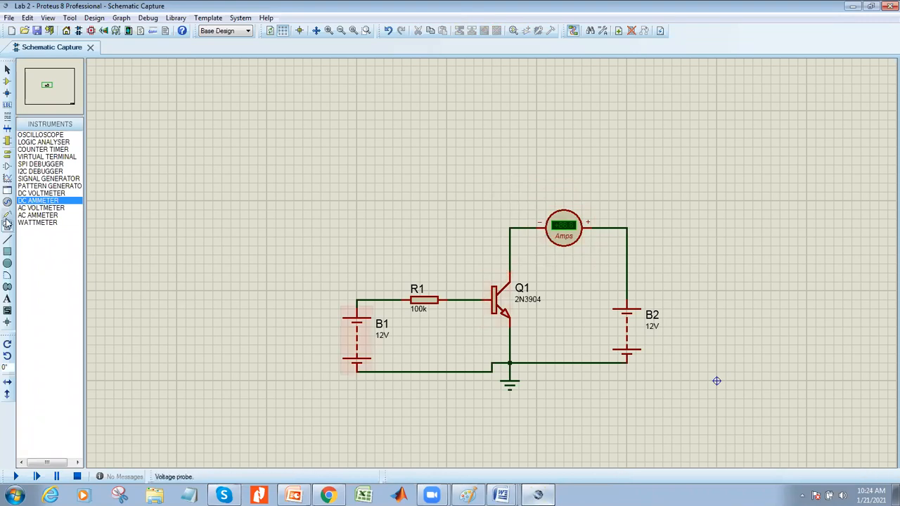
Step: Following Figure 1 in the LAB 2 Word document, place a DC voltmeter beside Q1 and wire it across collector and emitter
click(40, 194)
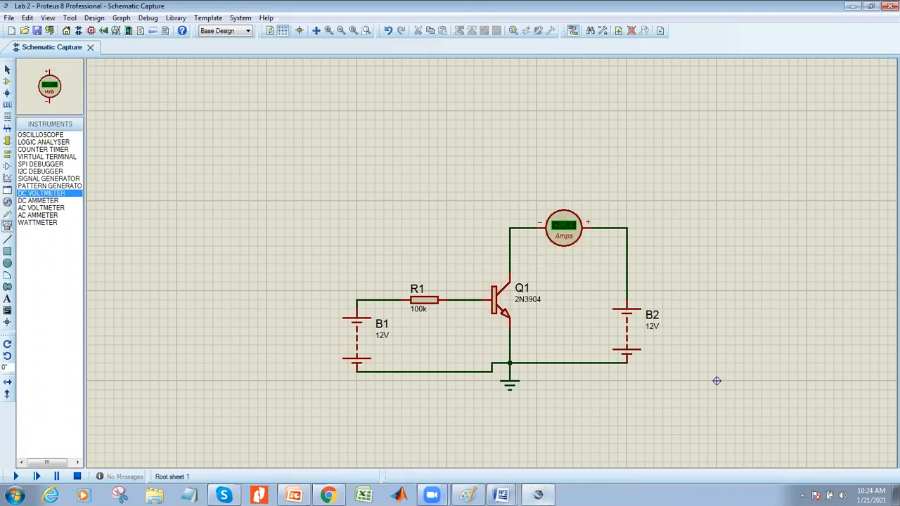
mouse_move(501, 495)
click(501, 451)
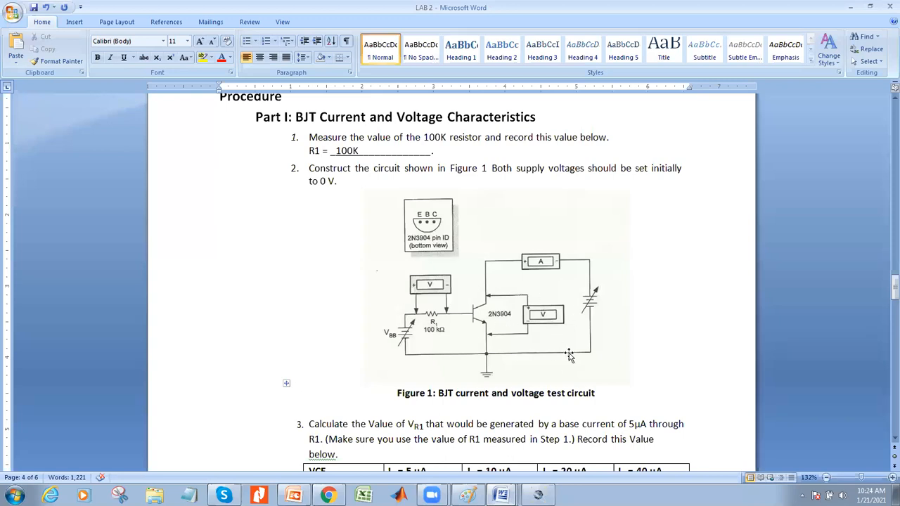
click(850, 7)
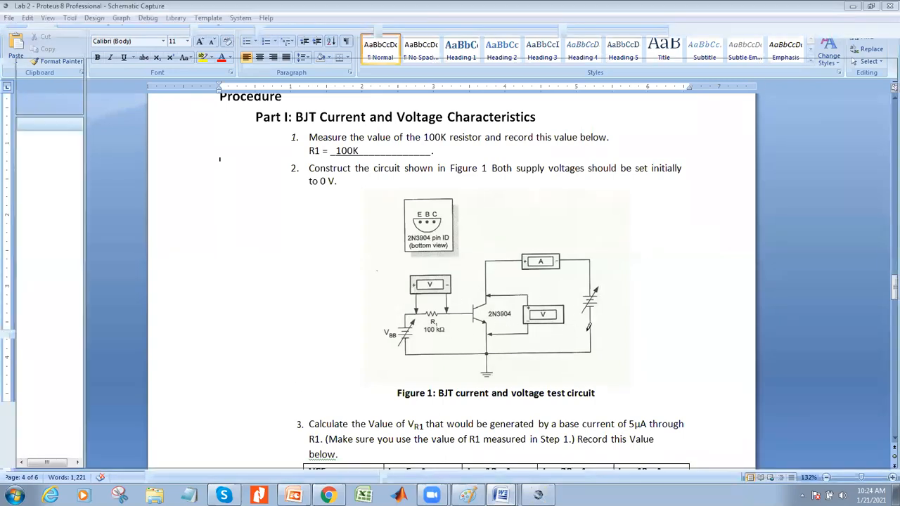
click(573, 308)
click(572, 284)
click(511, 273)
click(579, 333)
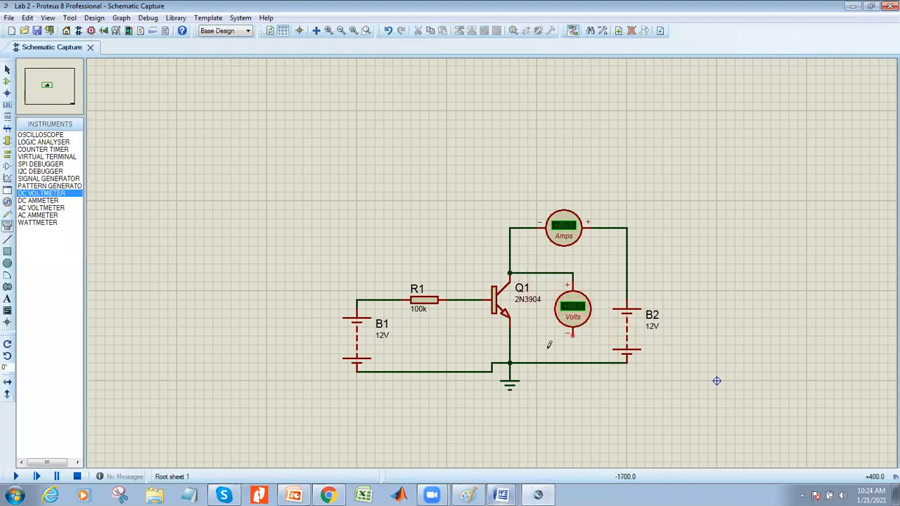
click(510, 336)
Step: Place a second DC voltmeter above R1, rotate it anti-clockwise and wire it across R1 with its positive terminal on B1's side
click(421, 229)
right_click(429, 229)
click(519, 194)
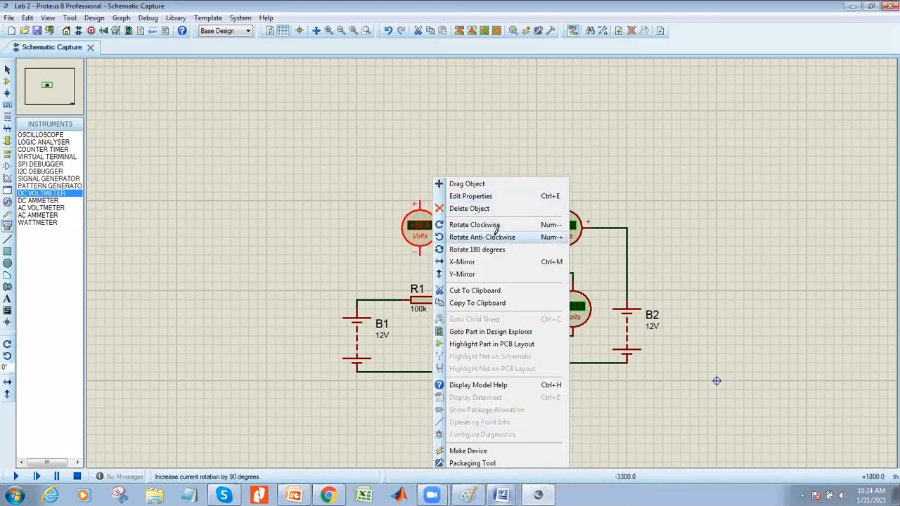
click(478, 236)
click(392, 228)
click(384, 301)
click(447, 224)
click(464, 300)
Step: Set the DC ammeter's display range to Milliamps
double_click(563, 230)
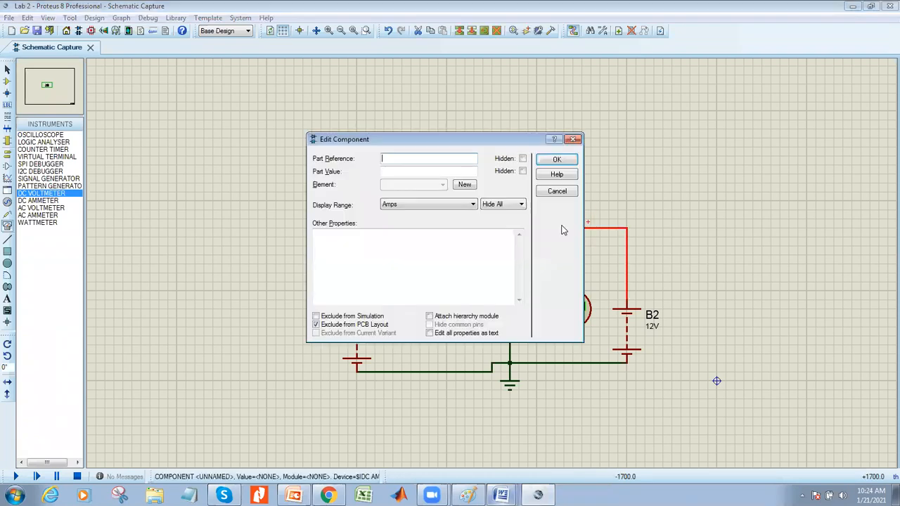
click(573, 140)
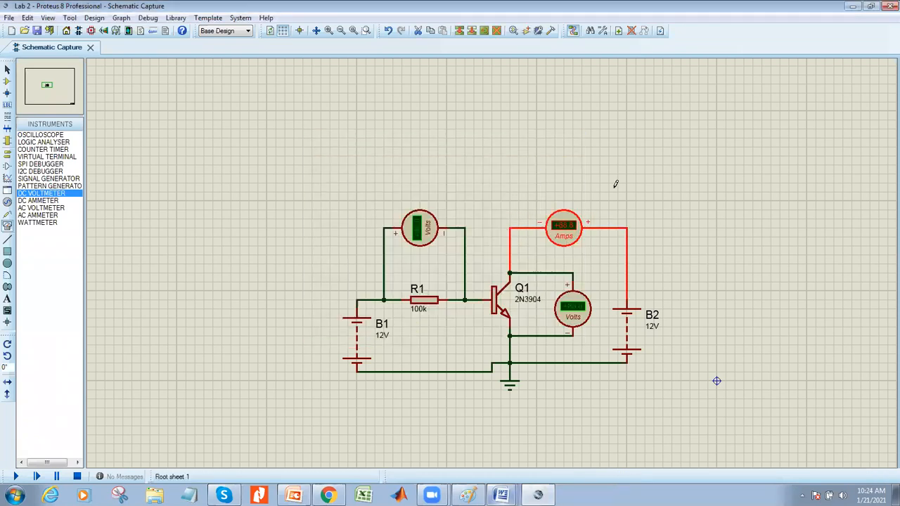
double_click(569, 234)
click(455, 205)
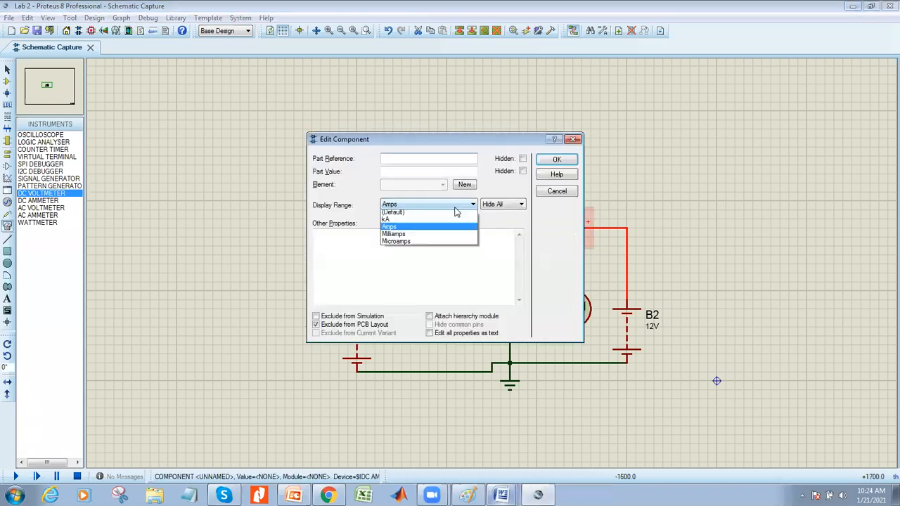
click(422, 236)
click(557, 159)
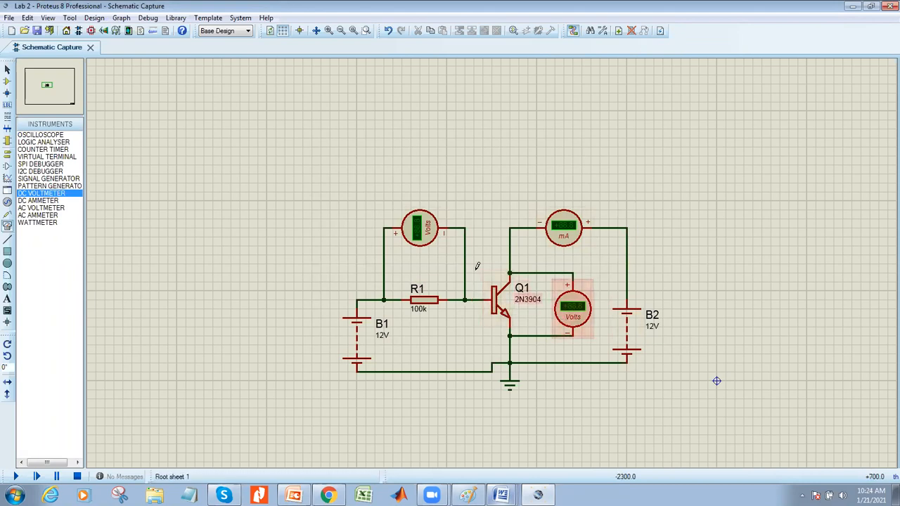
Step: In the LAB 2 Word document, make the sentence "Both supply voltages should be set initially to 0 V." bold
click(501, 495)
click(511, 450)
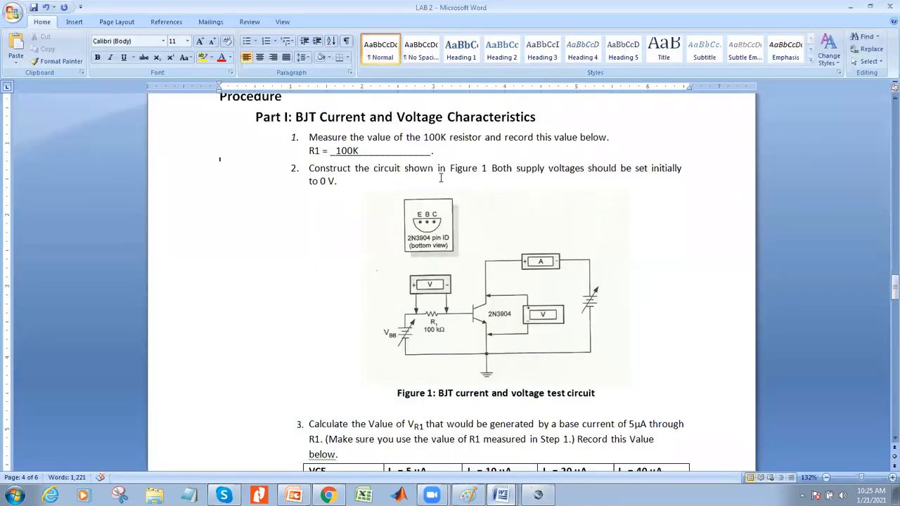
drag(493, 170, 670, 178)
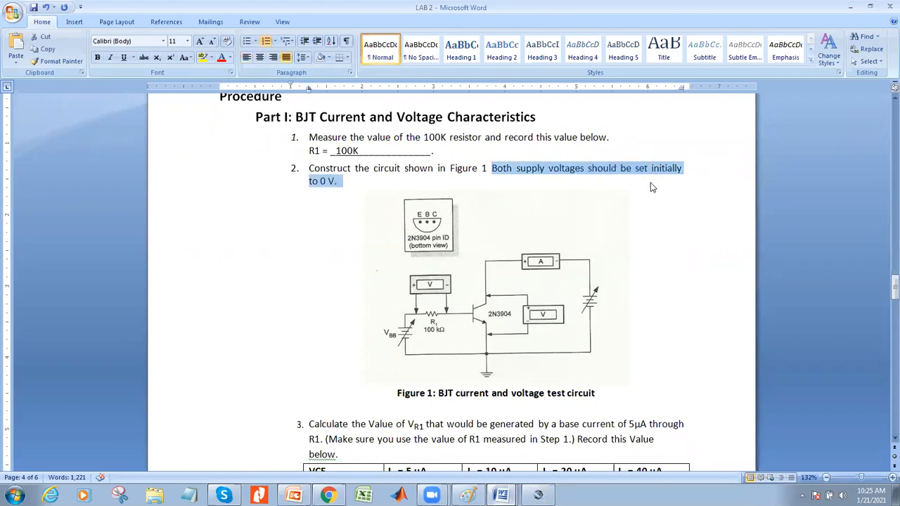
key(ctrl+b)
click(692, 191)
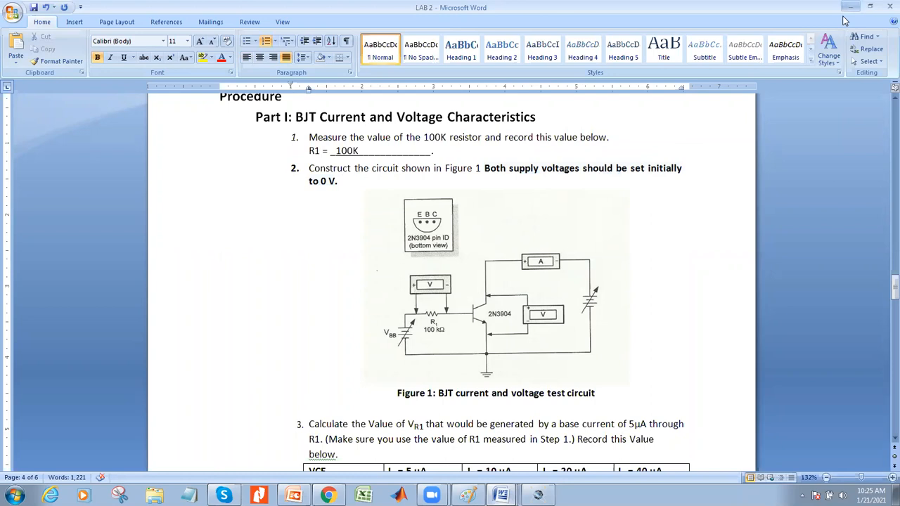
click(851, 7)
Step: Switch to the Proteus schematic and try to set battery B1's voltage to 0V
double_click(356, 343)
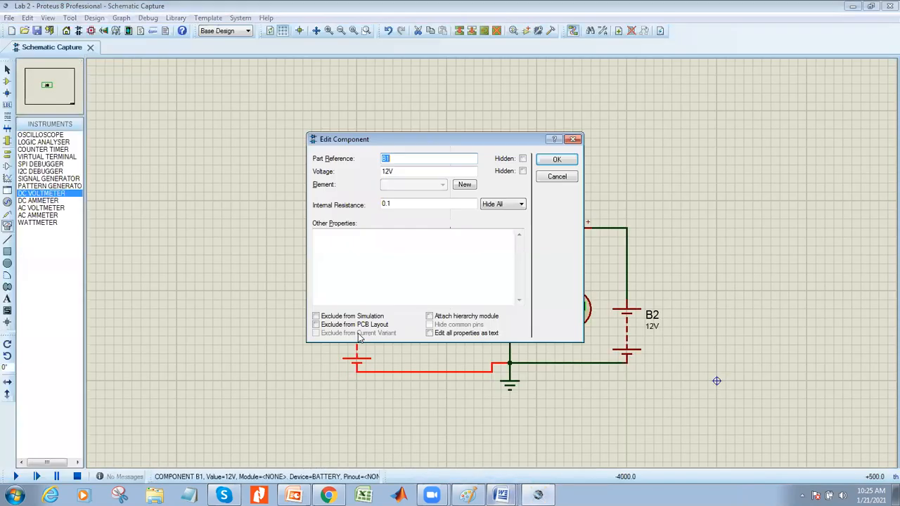
click(390, 171)
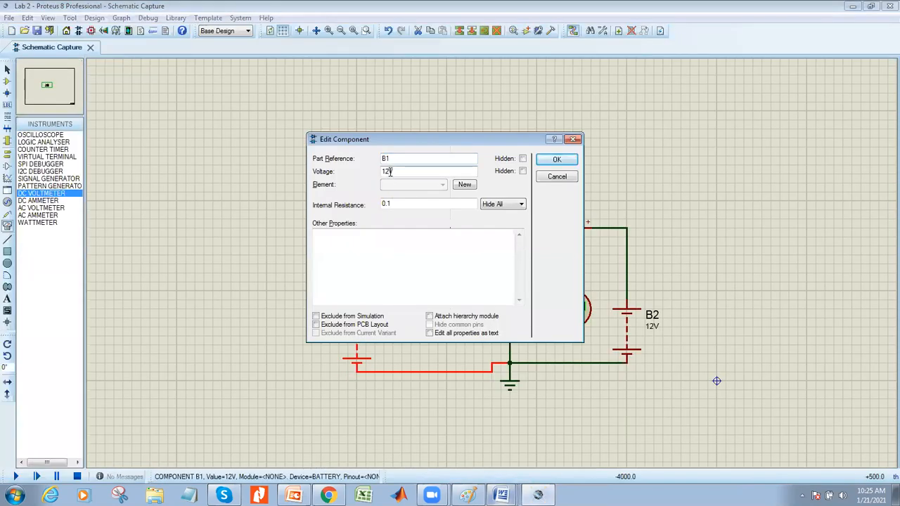
text(0V)
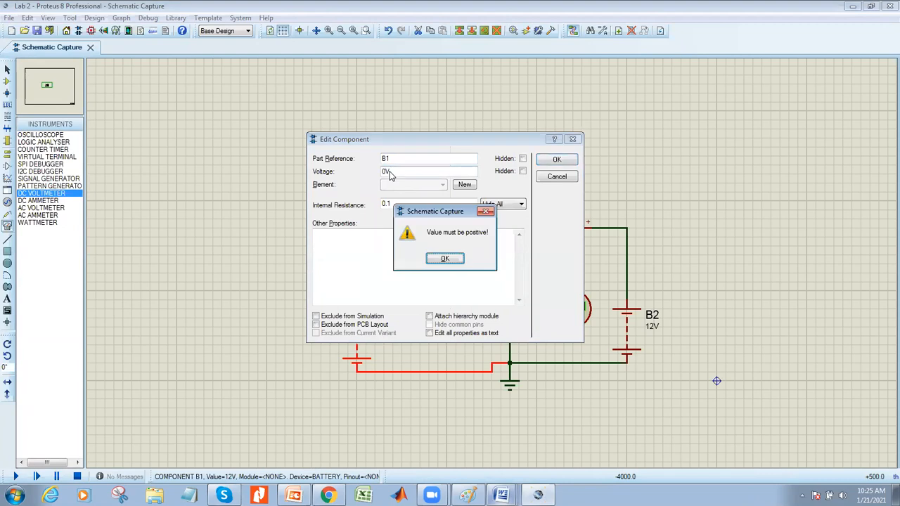
click(445, 259)
click(572, 138)
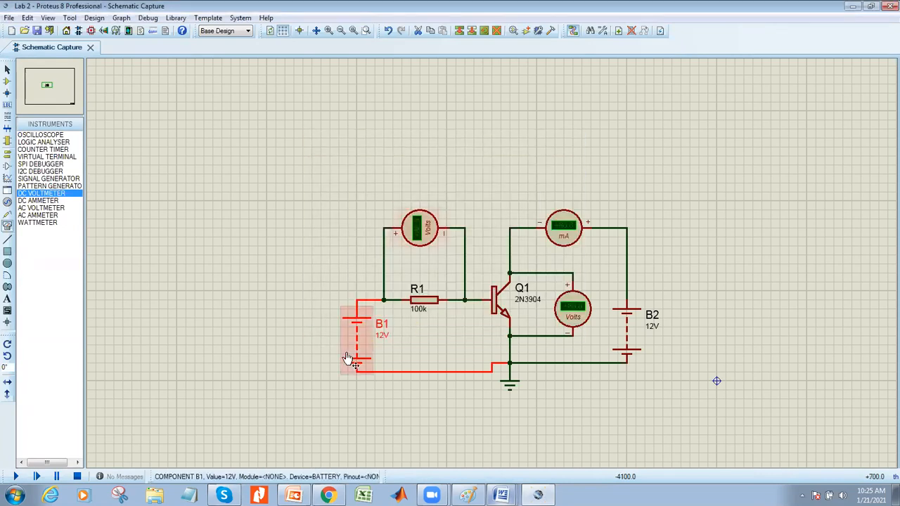
Step: Set battery B1's voltage to 0.01V
double_click(357, 357)
click(389, 171)
key(BackSpace)
key(BackSpace)
text(0)
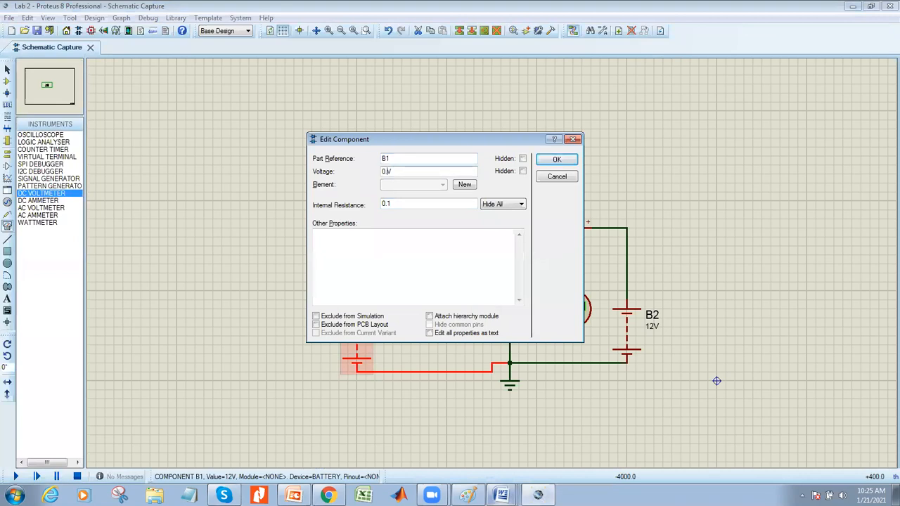
text(.01)
key(Return)
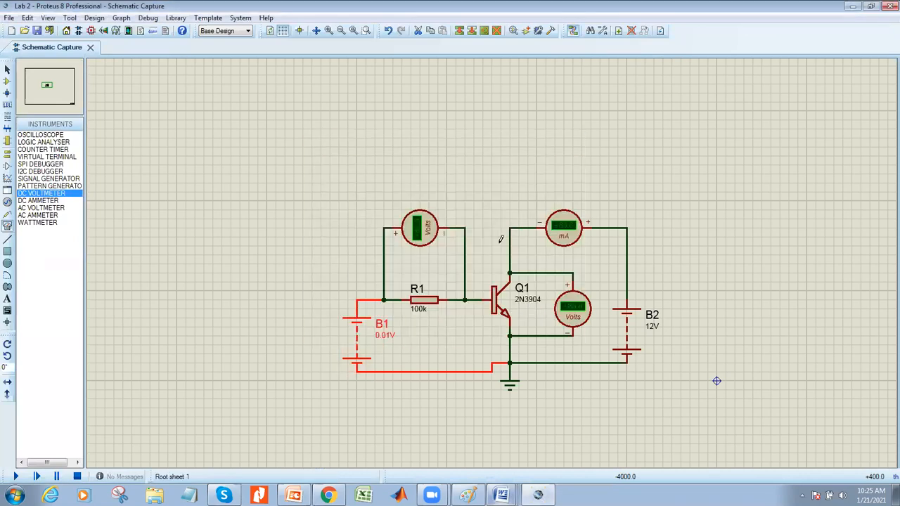
Step: Set battery B2's voltage to 0.01V
double_click(625, 329)
click(391, 172)
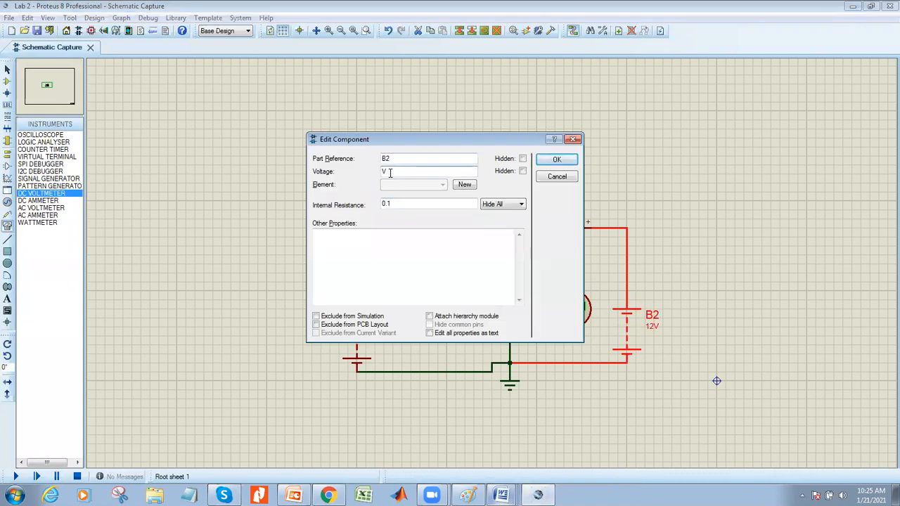
text(0.01)
click(556, 159)
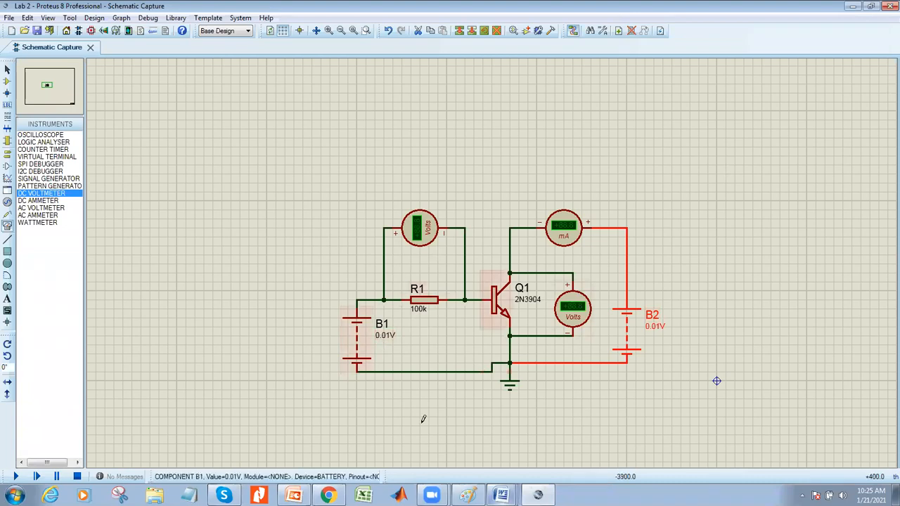
Step: Switch to the LAB 2 Word document and read step 3 on calculating VR1 for the listed base currents
mouse_move(538, 500)
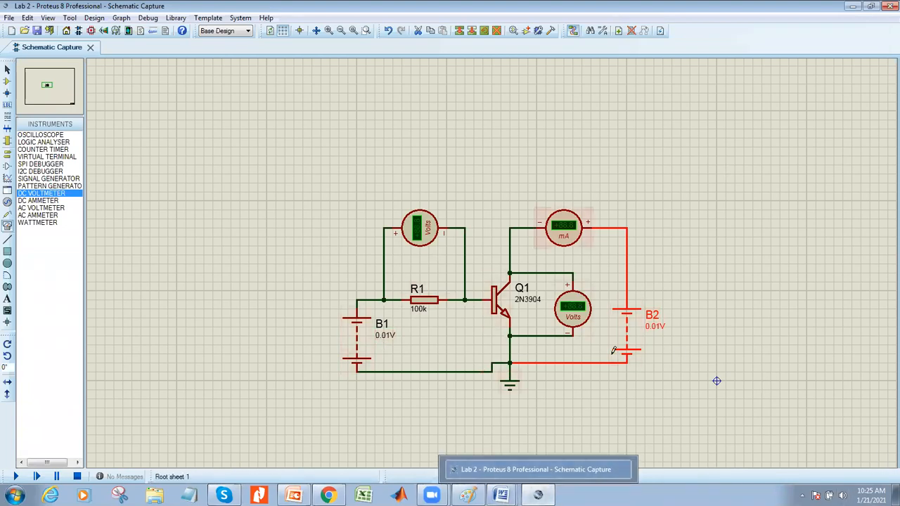
mouse_move(501, 496)
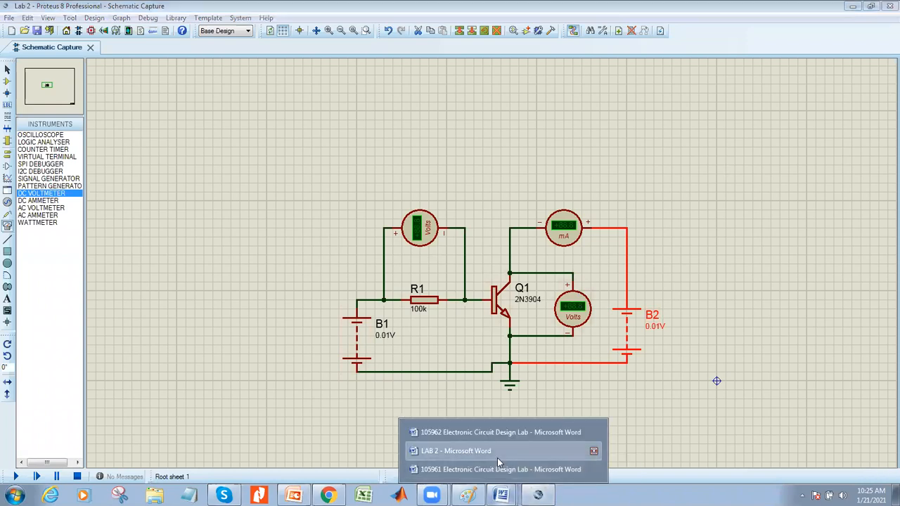
click(497, 457)
scroll(492, 310, down, 1)
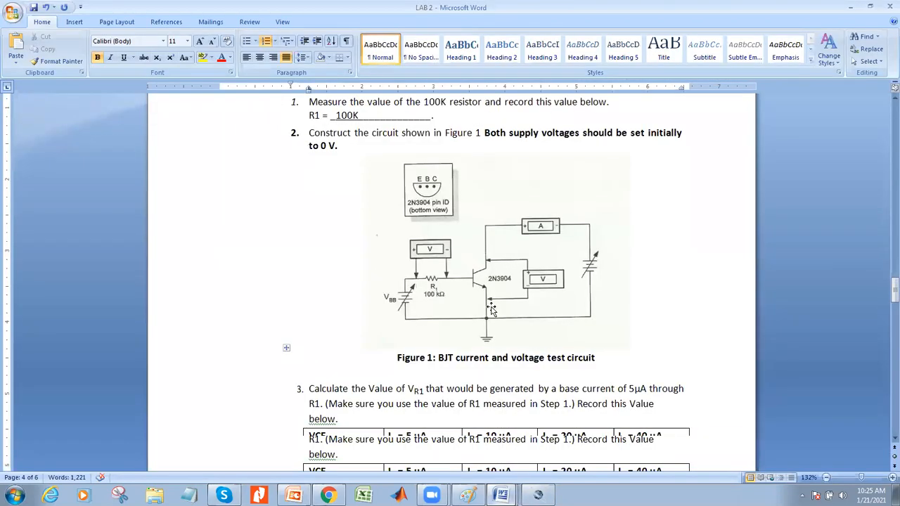
scroll(492, 309, down, 1)
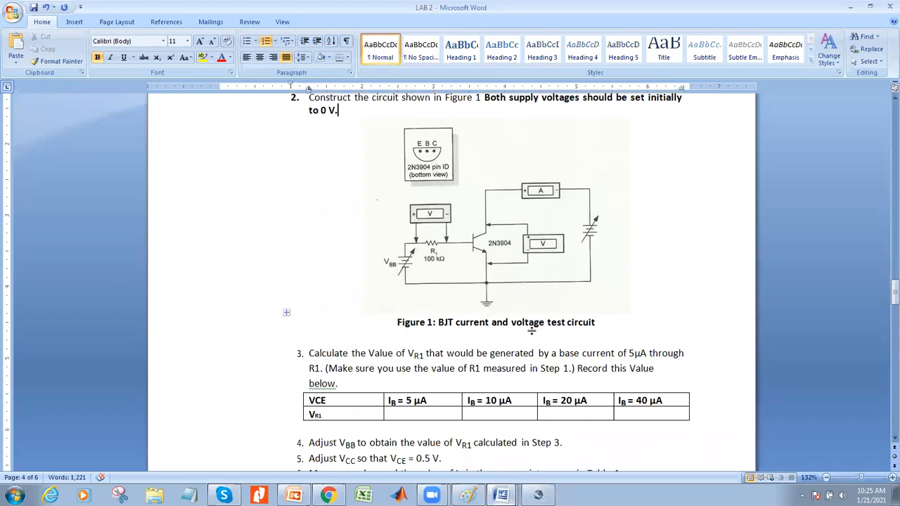
drag(310, 354, 344, 353)
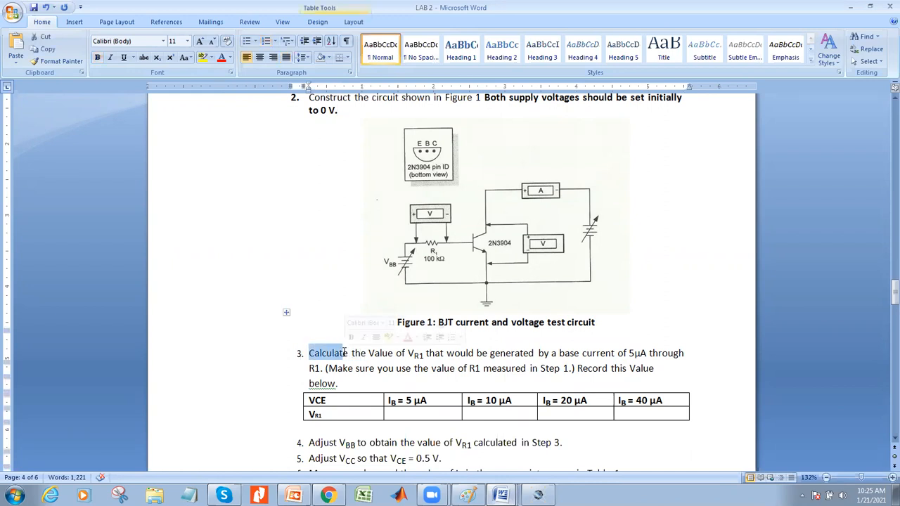
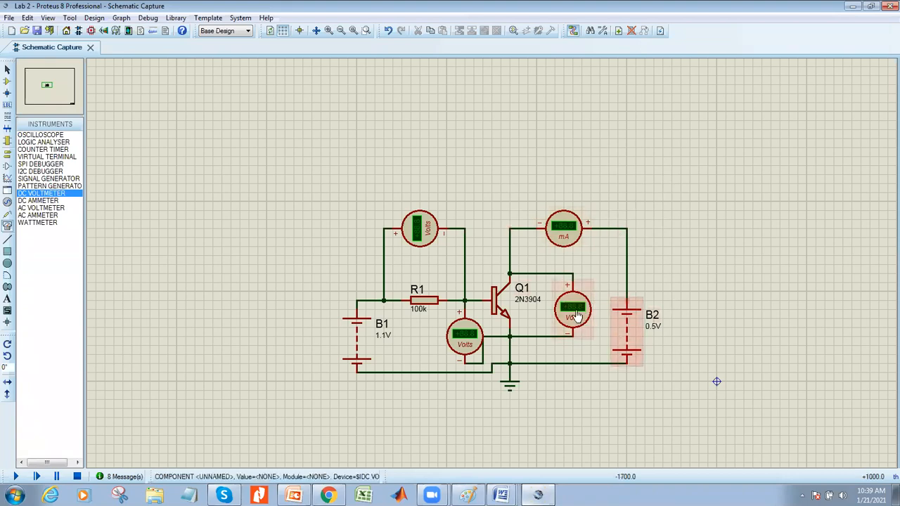
Step: Run the simulation to read the meters, stop it and set battery B1's voltage to 1.2V
click(37, 476)
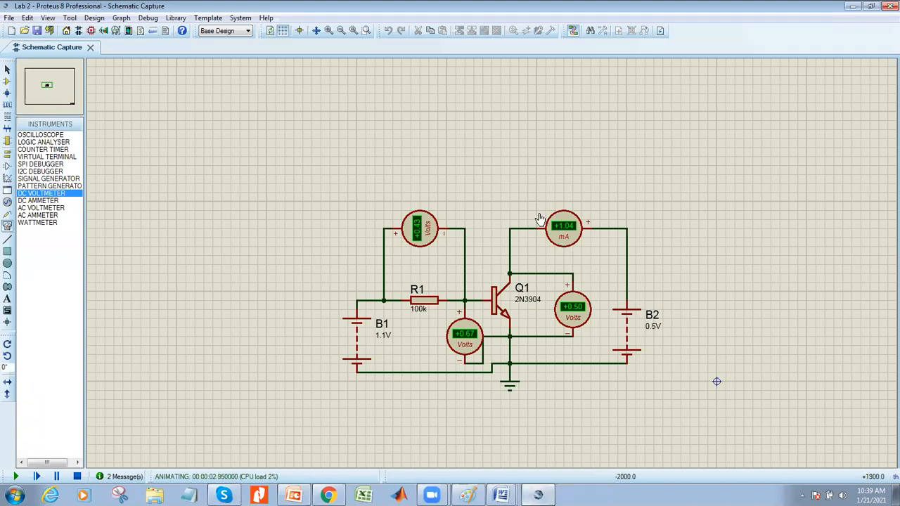
click(76, 476)
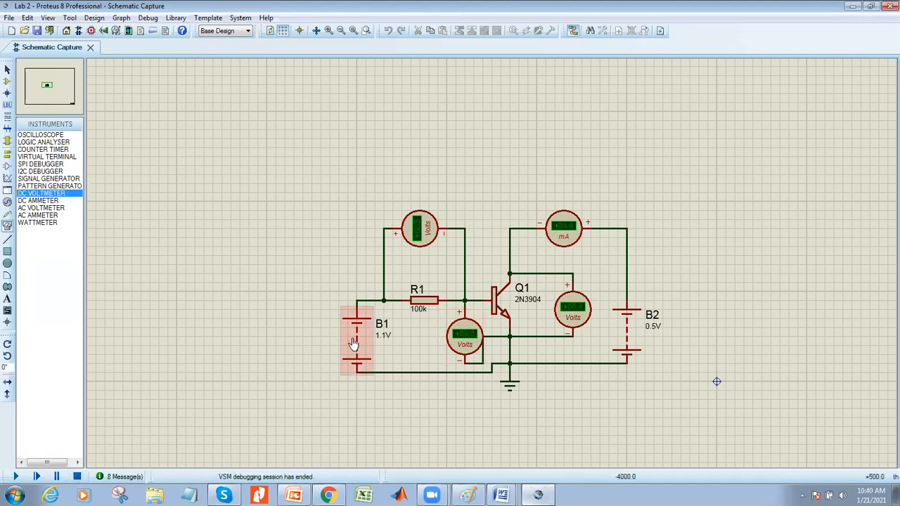
double_click(364, 290)
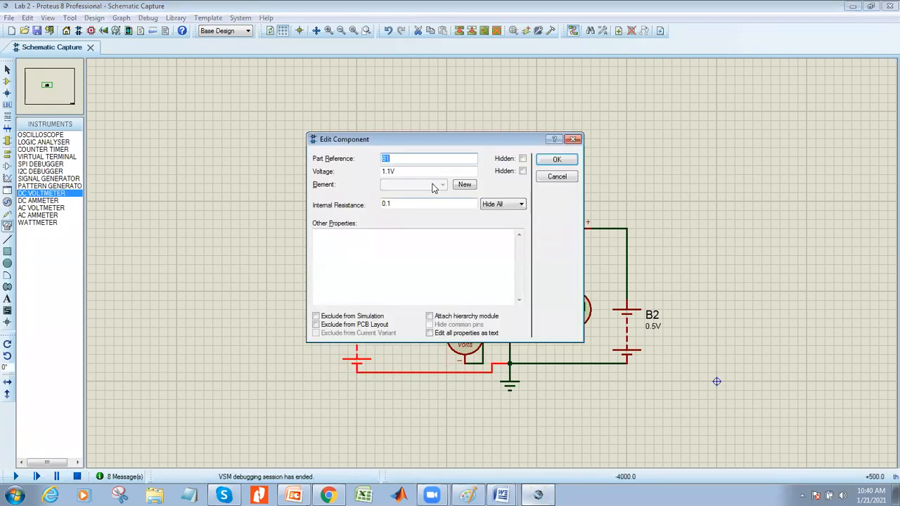
click(392, 175)
key(BackSpace)
text(2)
click(556, 159)
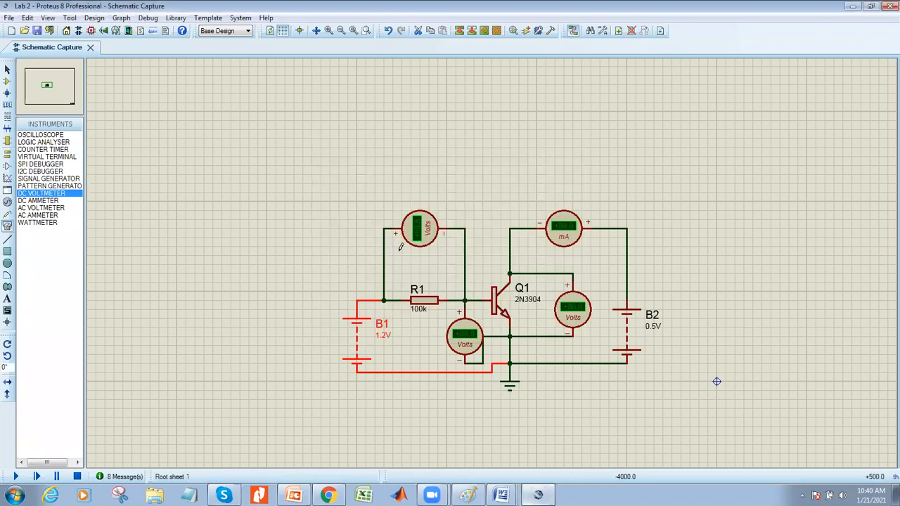
Step: Run the simulation with B1 at 1.2V and compare the meters with steps 3 to 6 in the LAB 2 Word document
click(16, 476)
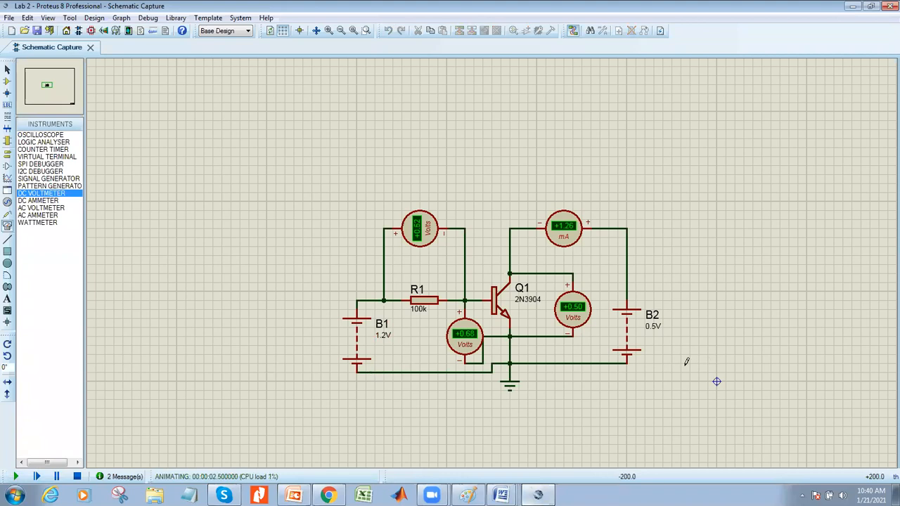
key(alt+Tab)
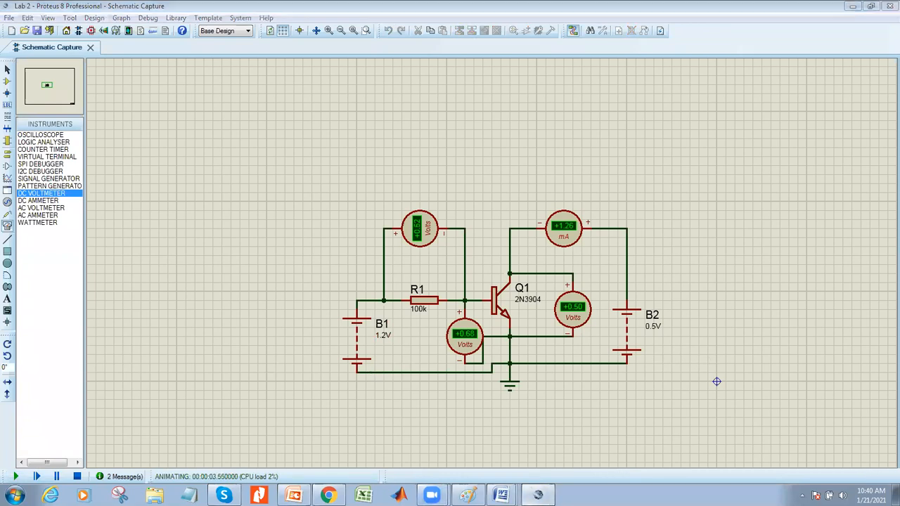
key(alt+Tab)
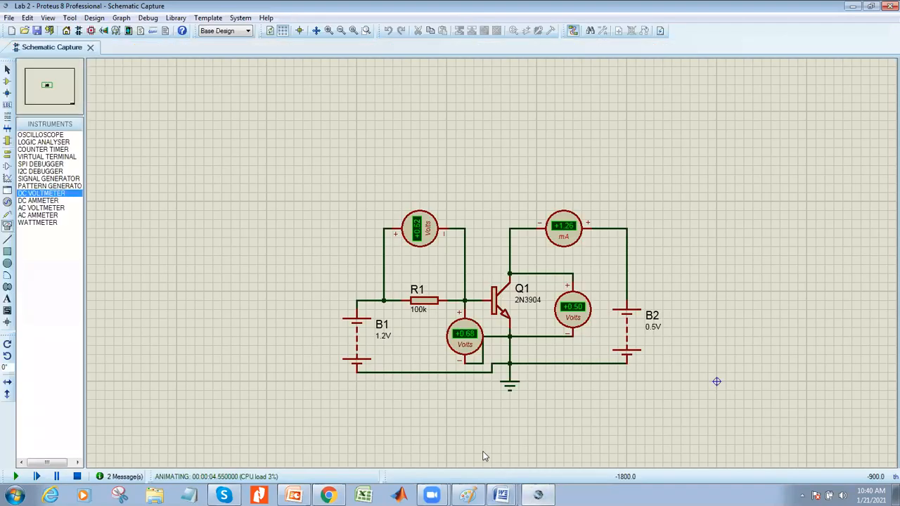
key(alt+Tab)
scroll(462, 364, down, 4)
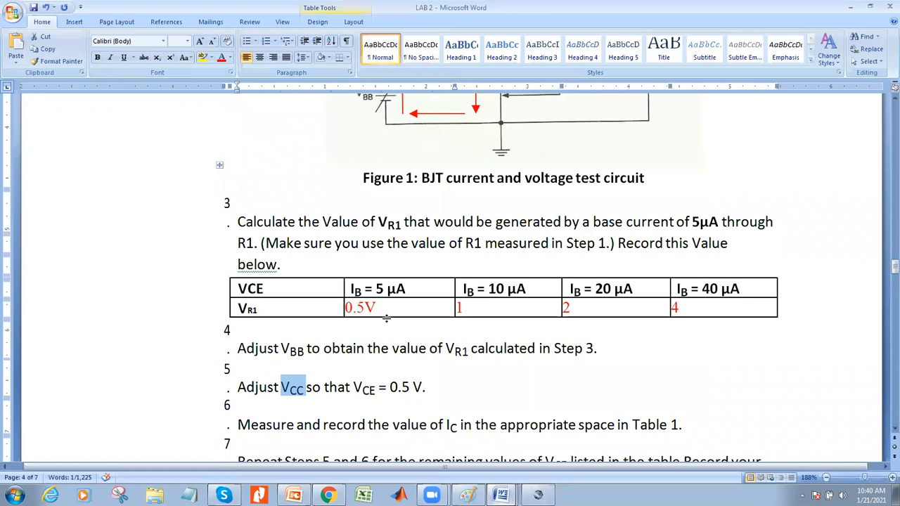
scroll(226, 349, down, 1)
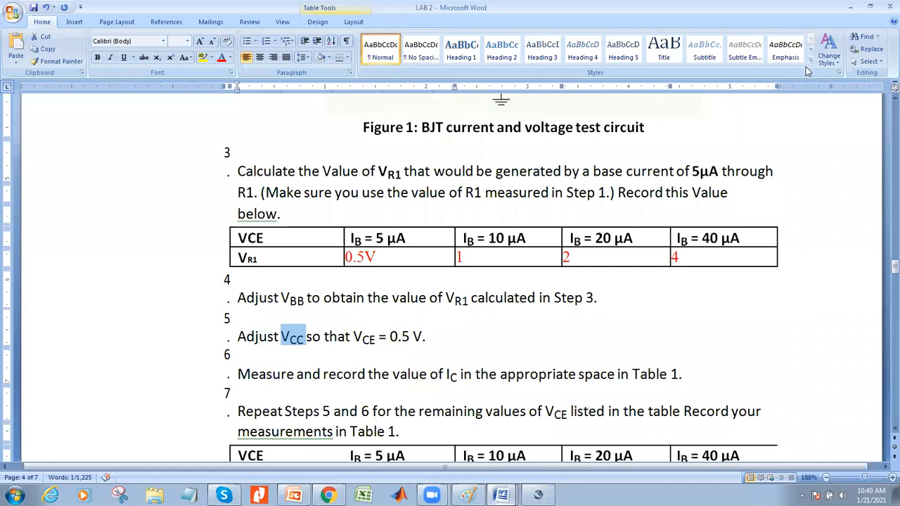
click(850, 7)
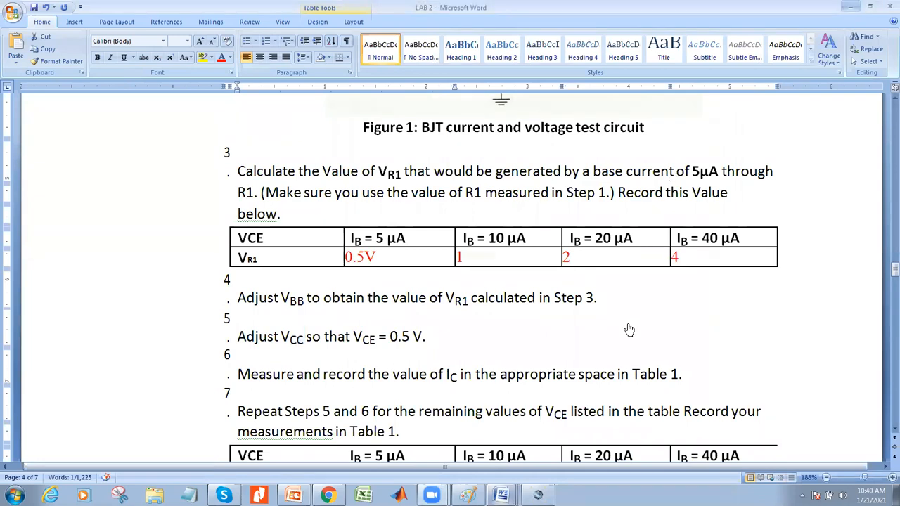
scroll(541, 248, up, 1)
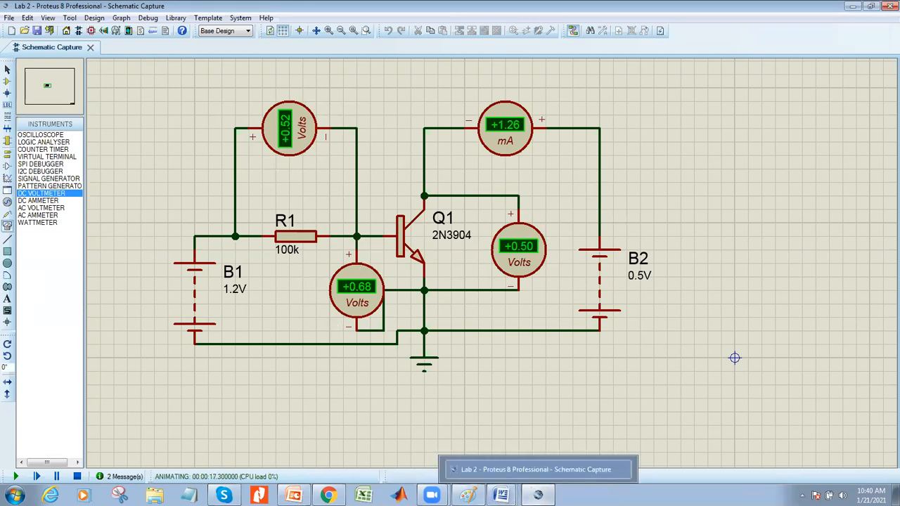
Step: Return to the LAB 2 Word document, read the IC measurement instruction and go to Table 1's cell for VCE 0.5 and IB = 5 µA
mouse_move(502, 495)
click(474, 451)
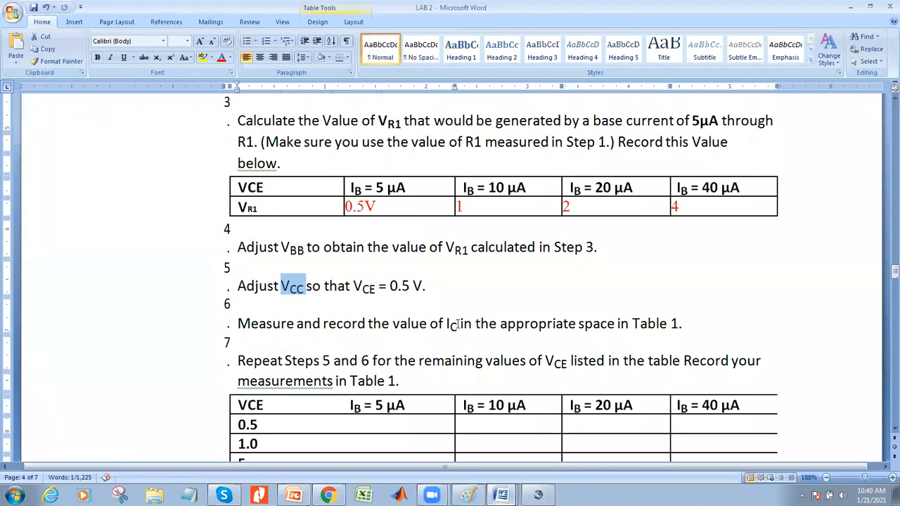
drag(457, 325, 430, 325)
scroll(465, 326, down, 3)
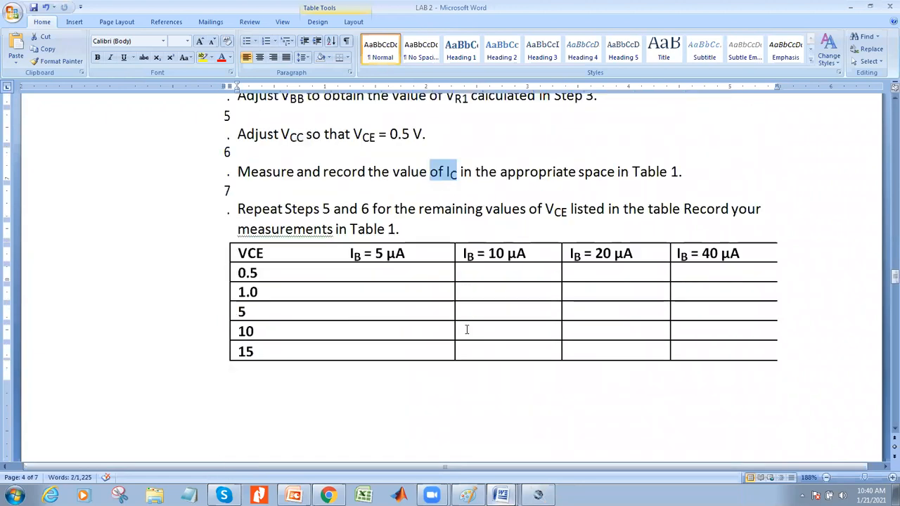
scroll(374, 306, up, 1)
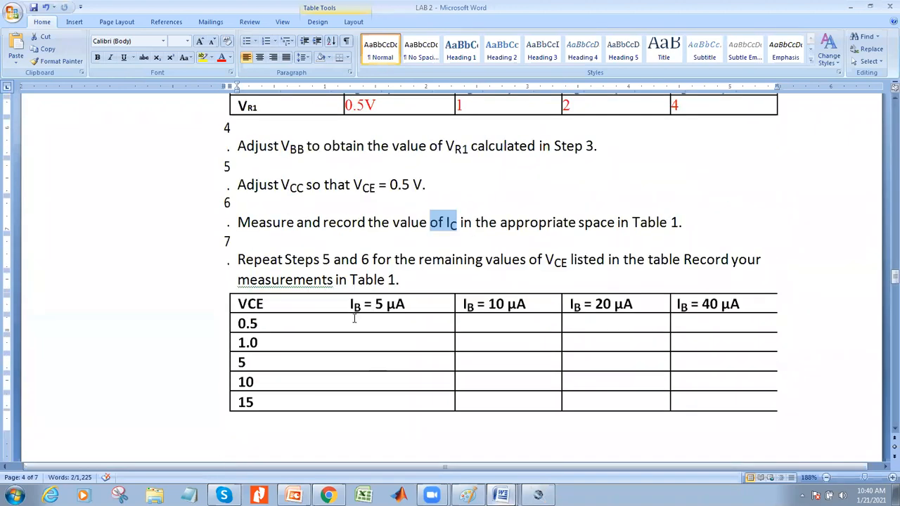
click(349, 321)
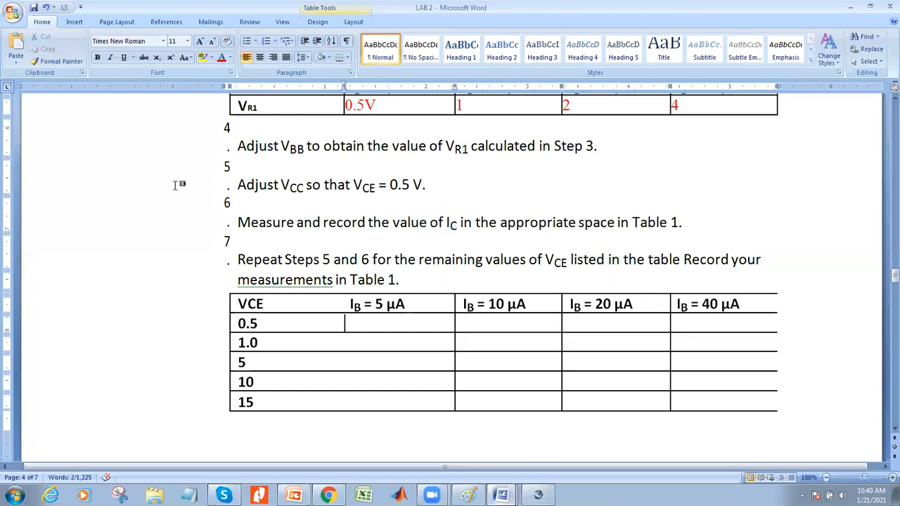
Step: Try to split Table 1's 0.5 cell into two columns and one row
click(105, 22)
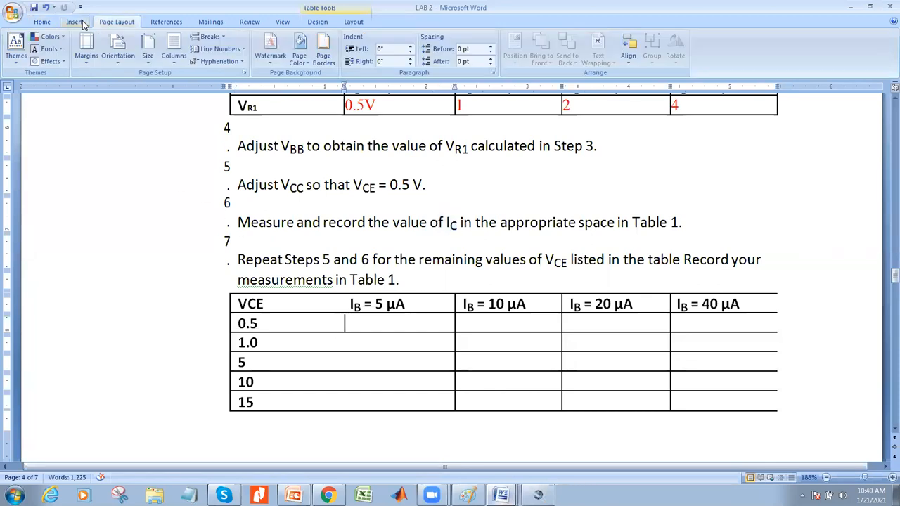
click(74, 21)
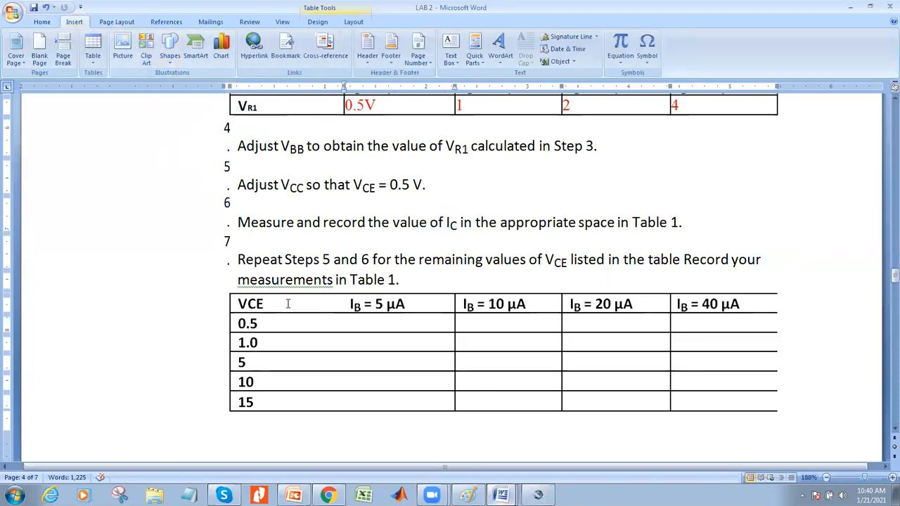
click(309, 317)
right_click(310, 316)
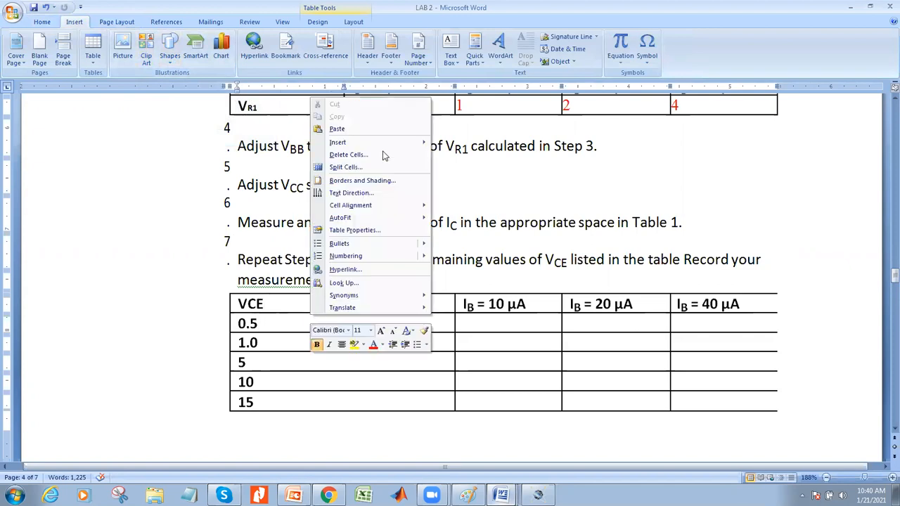
click(346, 167)
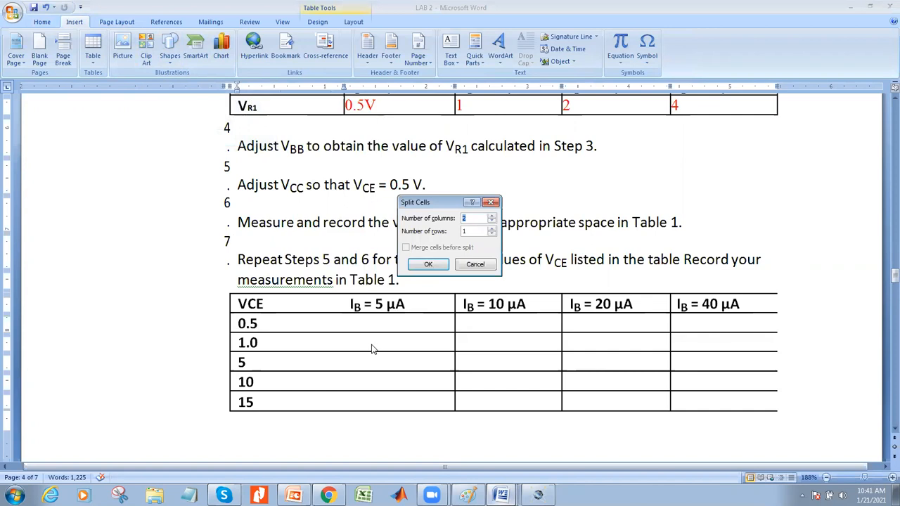
click(436, 264)
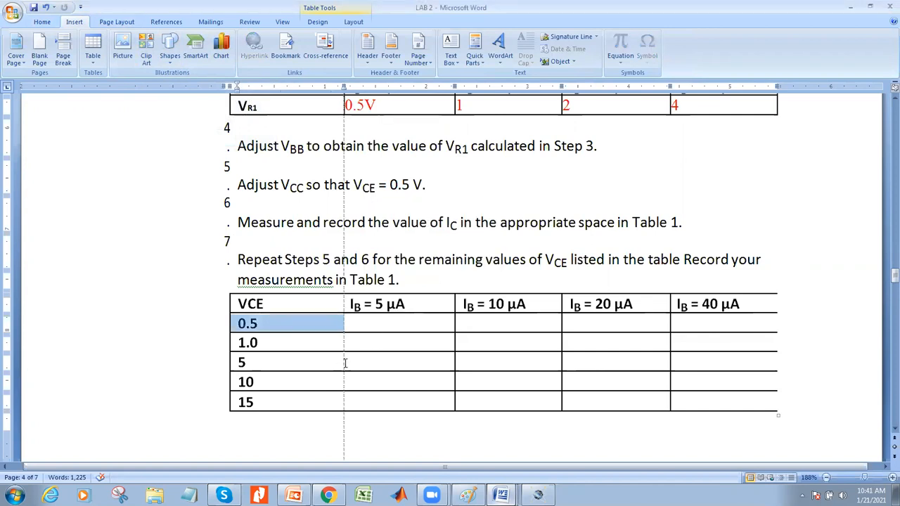
Step: Try merging all cells of Table 1's VCE and IB = 5 µA columns, and undo the merge
click(328, 341)
drag(239, 300, 402, 402)
right_click(301, 343)
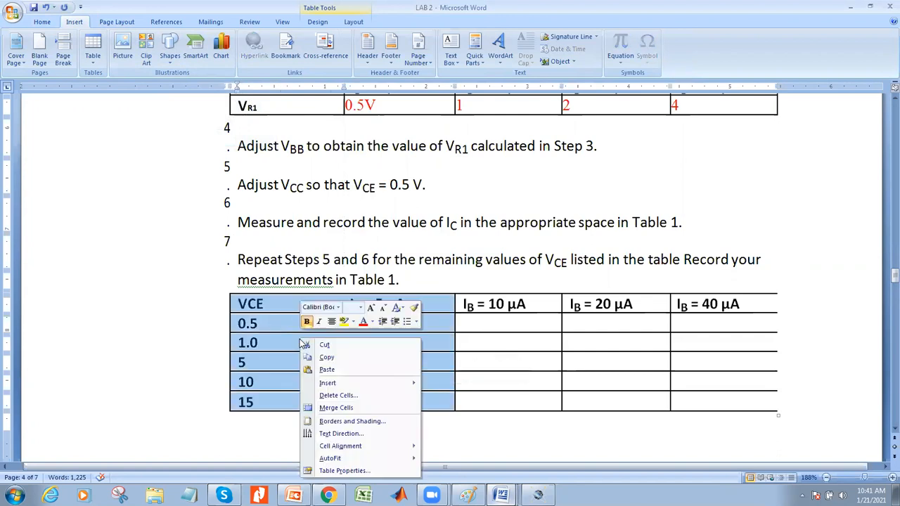
click(351, 408)
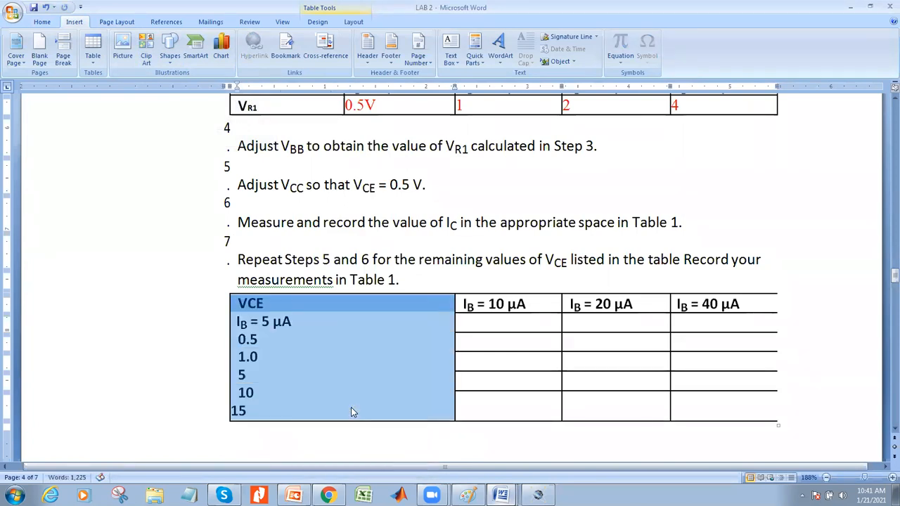
key(ctrl+z)
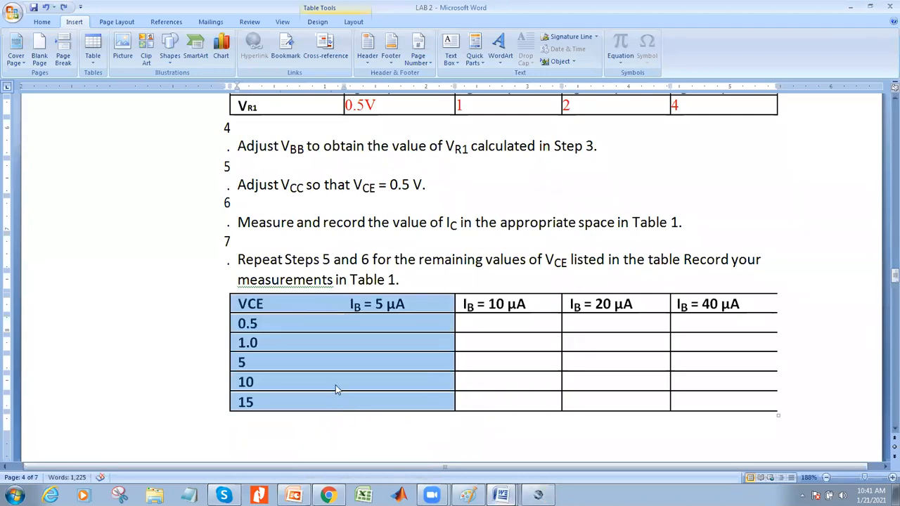
Step: Draw a vertical line over Table 1's full height between the VCE and IB = 5 µA columns
click(336, 391)
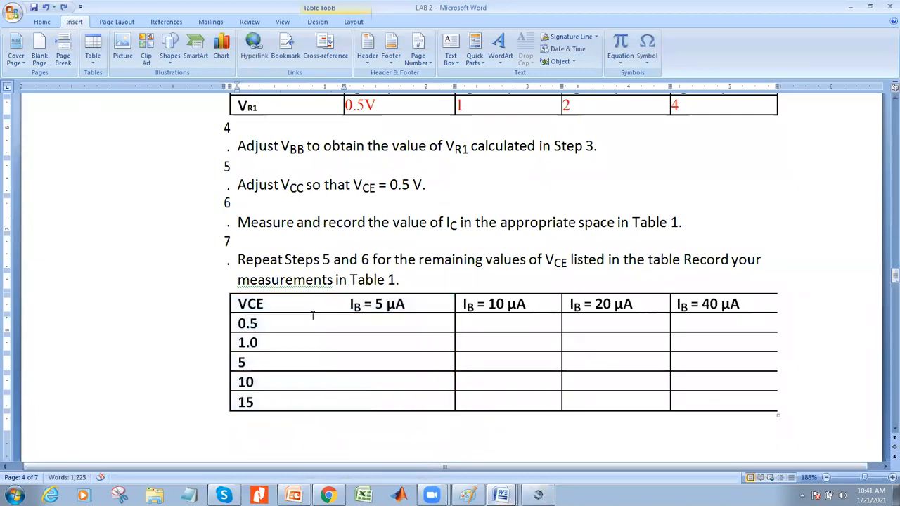
click(170, 57)
click(177, 94)
drag(314, 295, 313, 411)
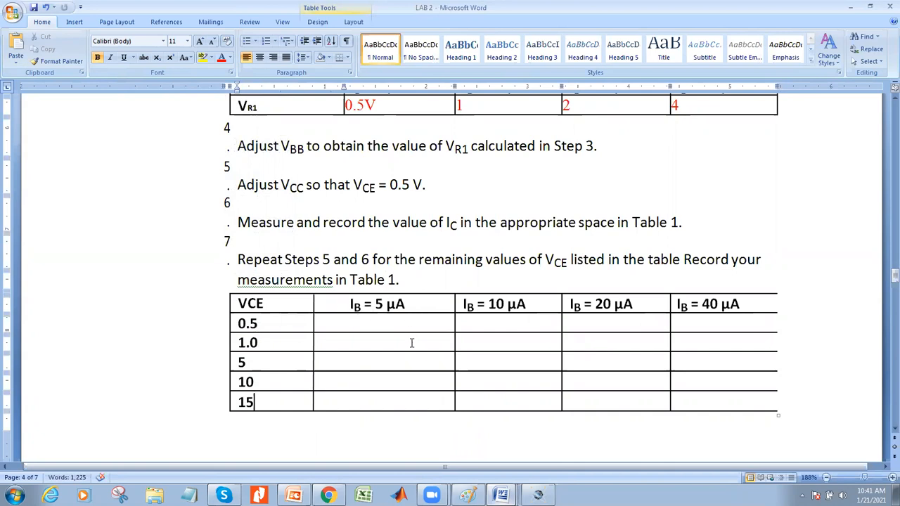
Step: Check the ammeter in the Proteus simulation and record 1.26mA in Table 1 for VCE 0.5 and IB = 5 µA
scroll(394, 344, up, 1)
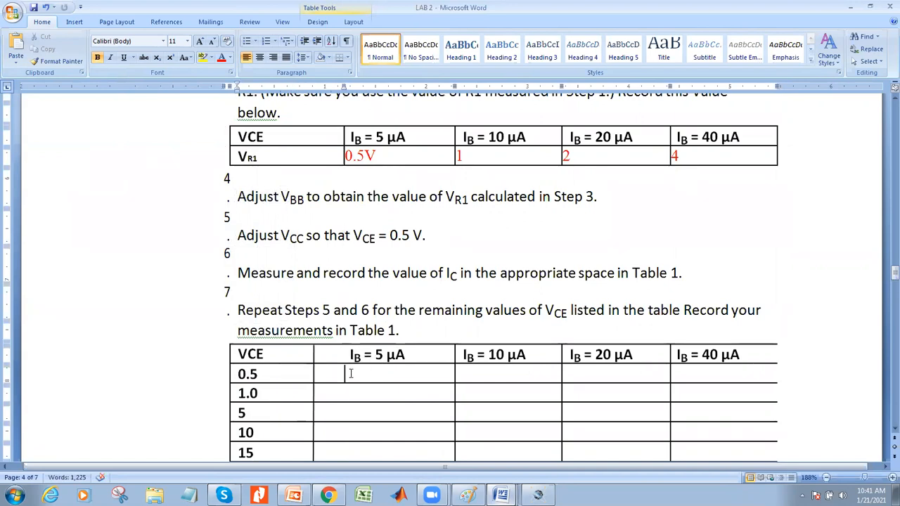
click(538, 494)
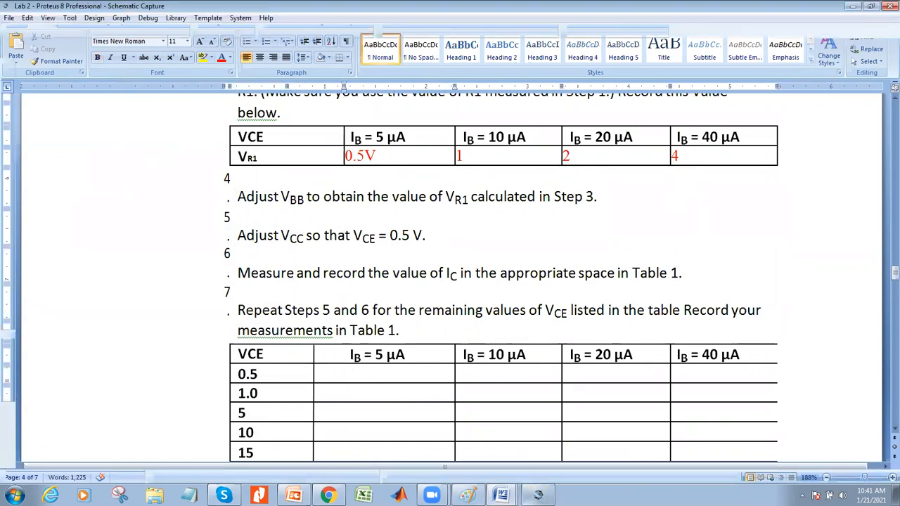
key(alt+Tab)
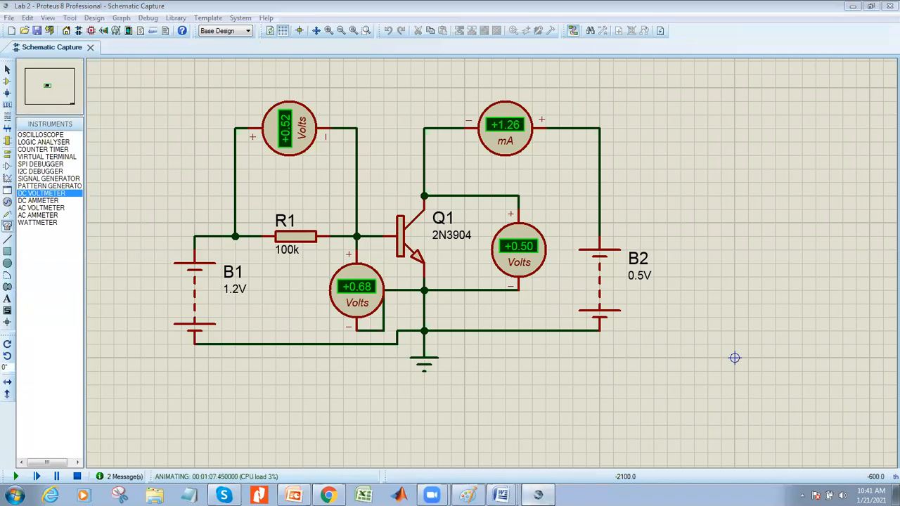
text(1.26Ma)
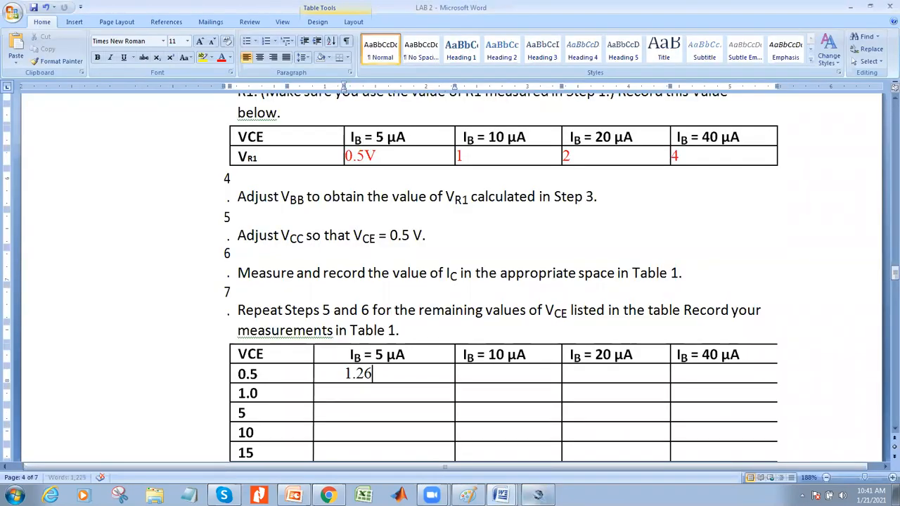
key(BackSpace)
key(BackSpace)
text(mA)
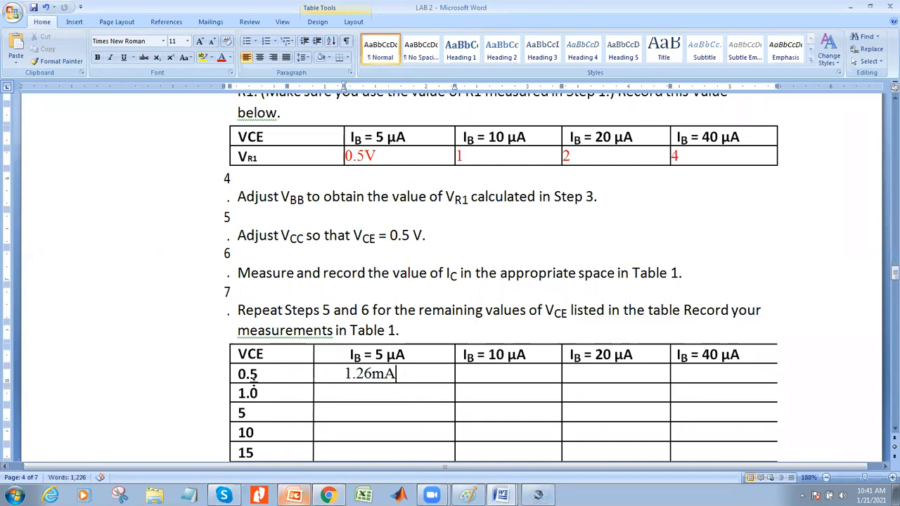
Step: Switch to Proteus, stop the simulation and set battery B2's voltage to 1V
scroll(246, 383, down, 1)
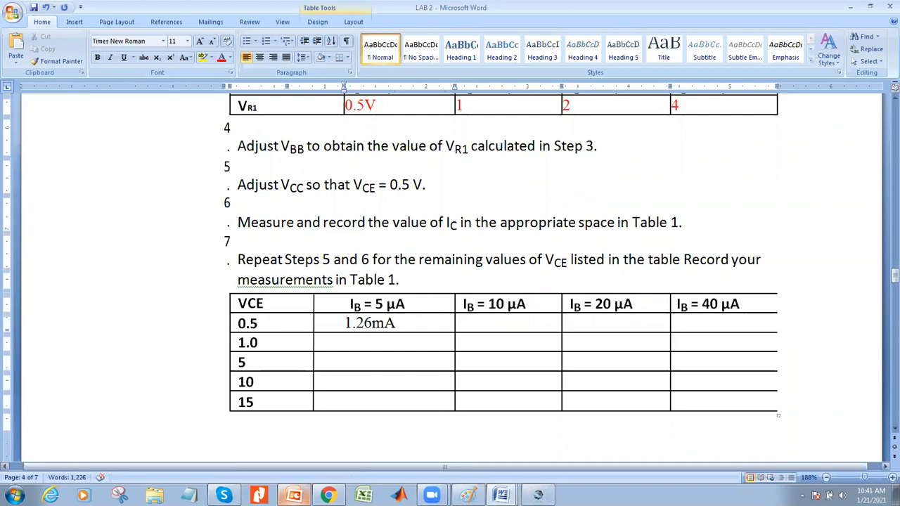
click(538, 495)
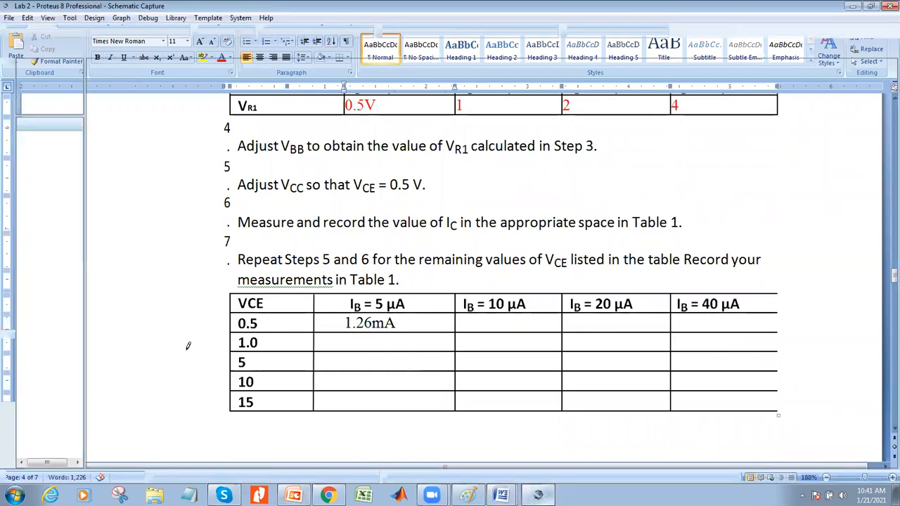
click(78, 477)
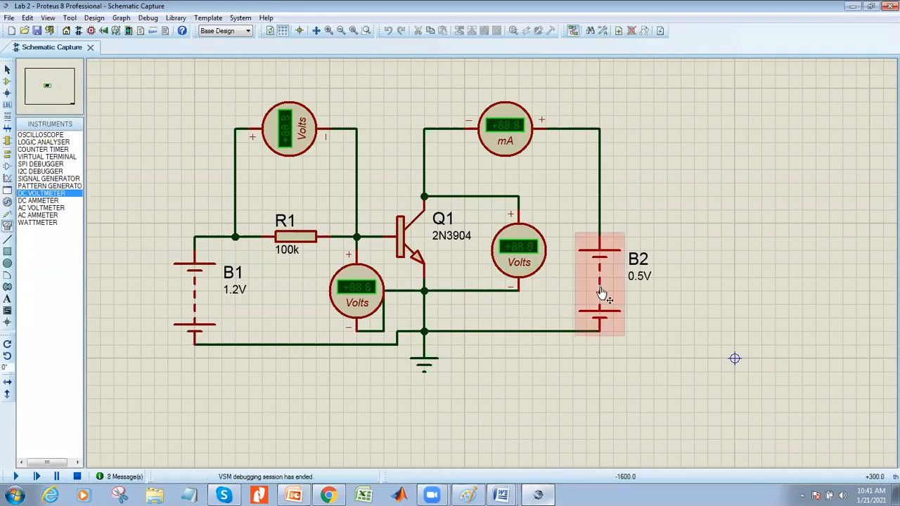
double_click(603, 297)
click(390, 172)
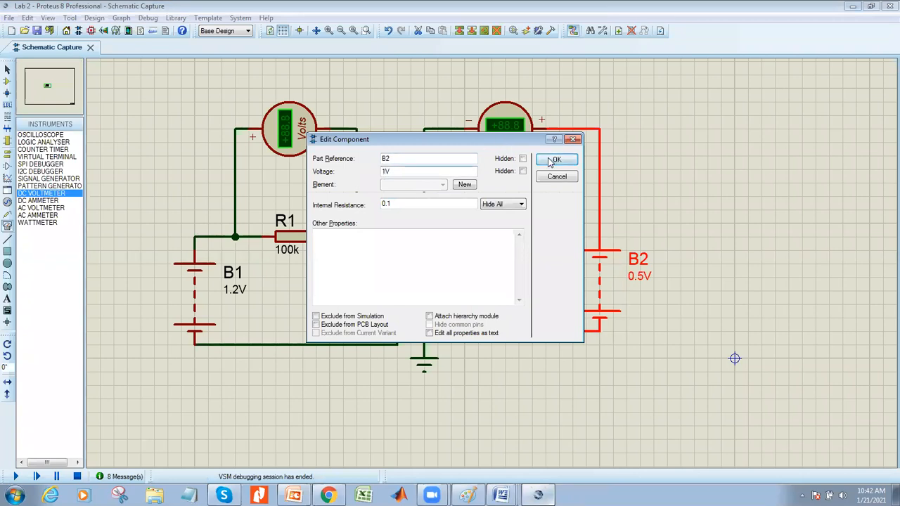
click(555, 160)
Step: Run the simulation and record 1.27mA in the Word document's Table 1 for VCE 1.0 and IB = 5 µA
click(15, 477)
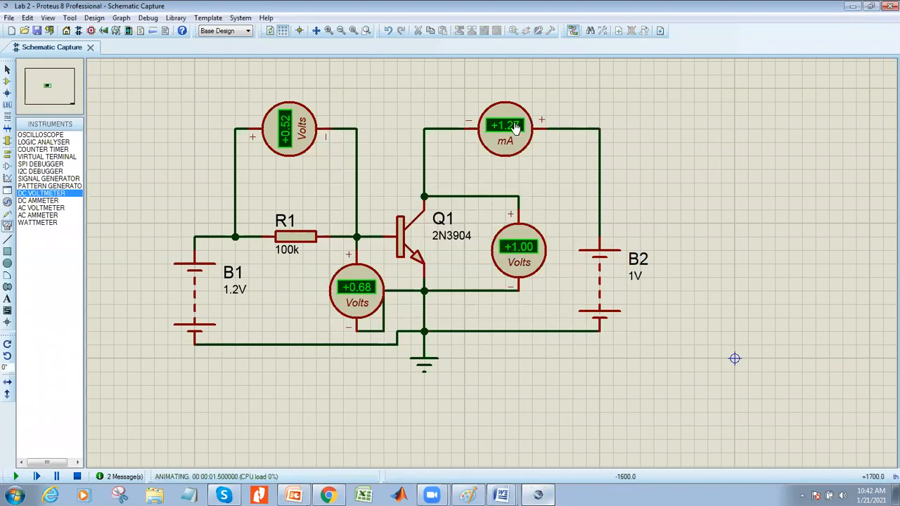
click(852, 6)
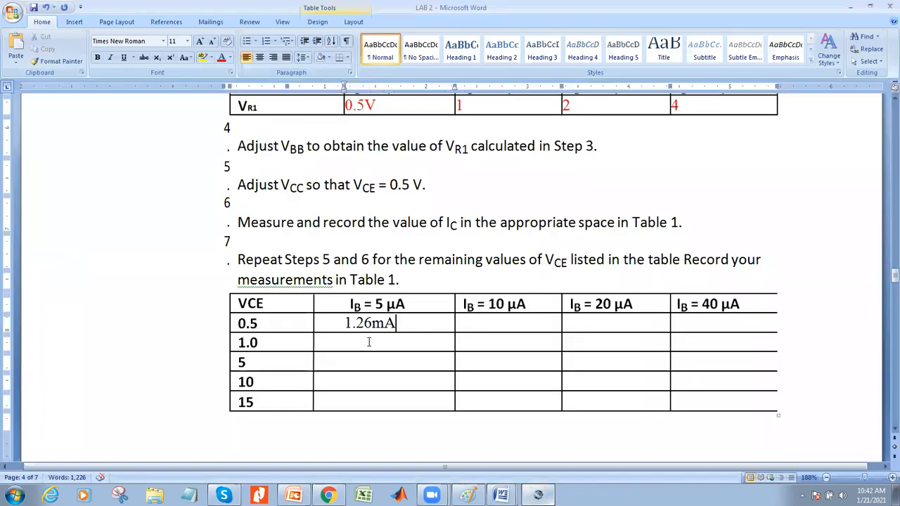
text(1.27mA)
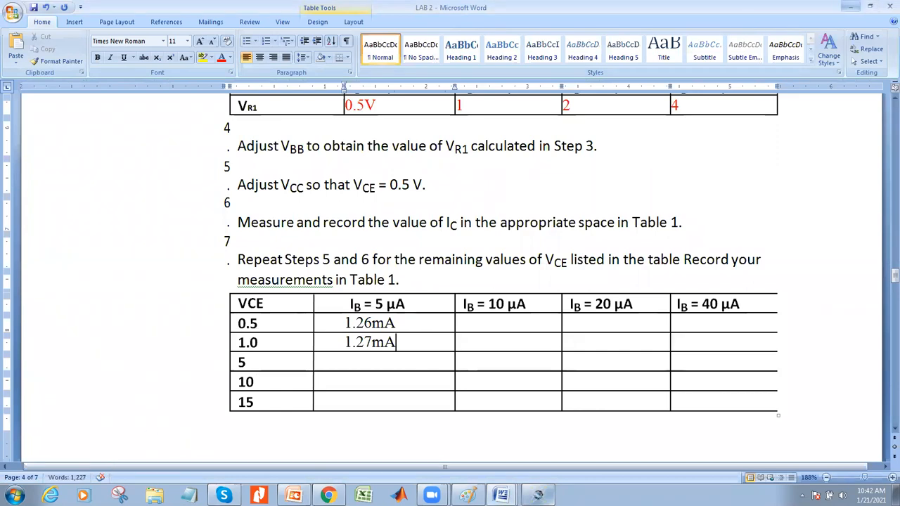
Step: Switch to Proteus, set battery B2's voltage to 5V and run the simulation
click(851, 6)
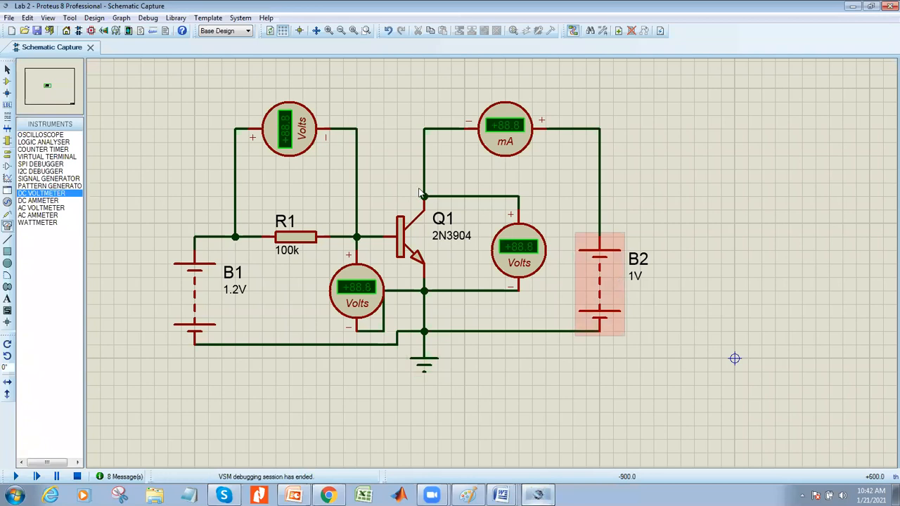
double_click(600, 284)
click(384, 171)
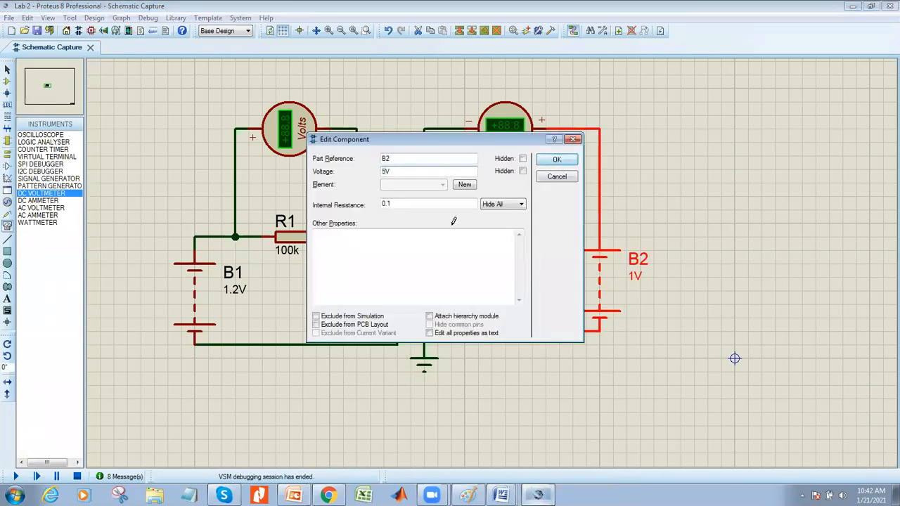
click(556, 160)
click(16, 476)
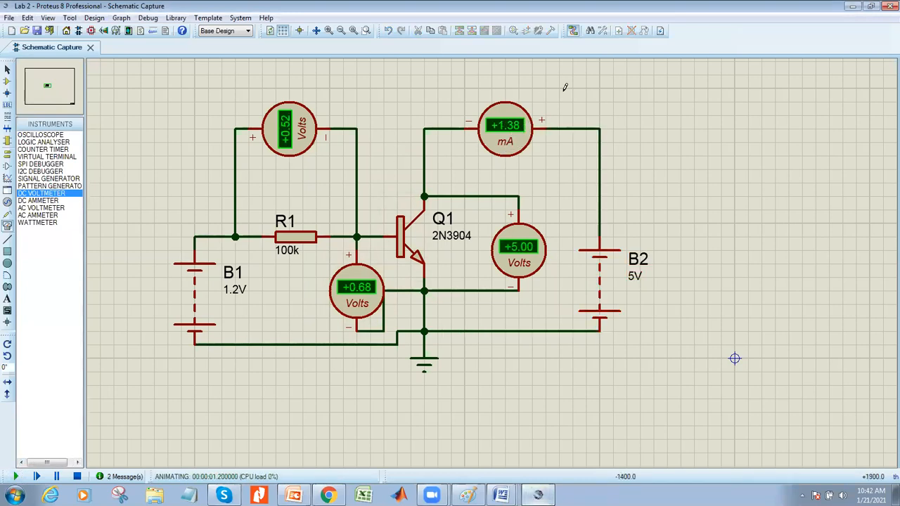
Step: Switch to the LAB 2 Word document and record 1.38mA in Table 1 for VCE 5 and IB = 5 µA
click(853, 6)
mouse_move(500, 495)
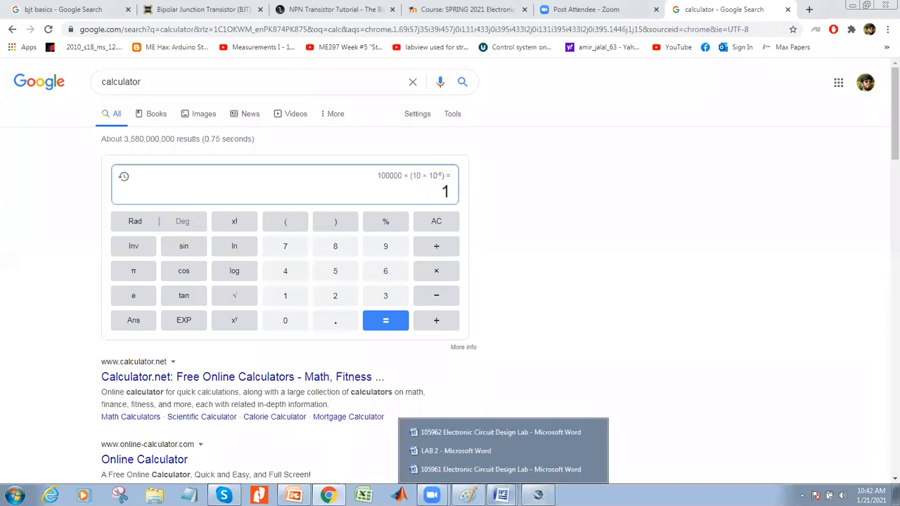
click(488, 453)
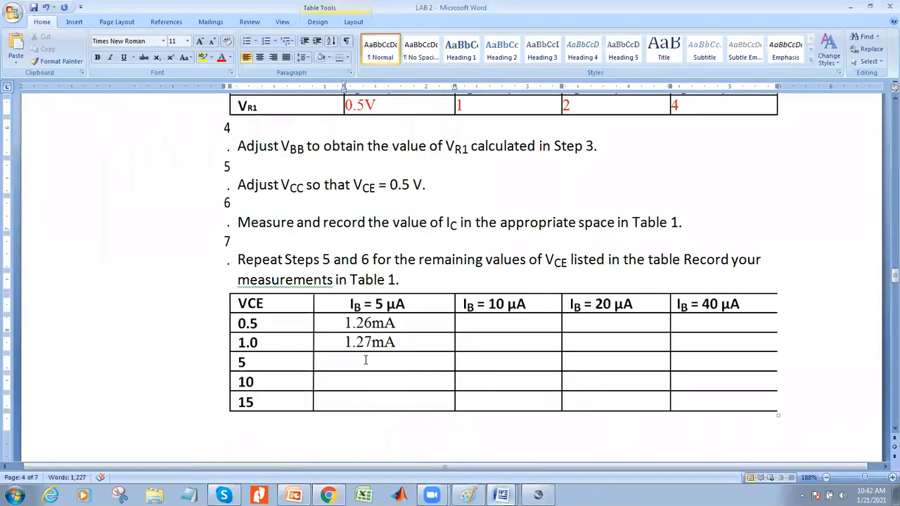
text(1.38mA)
Step: Return to Proteus, stop the simulation, set battery B2's voltage to 10V and run the simulation again
click(851, 7)
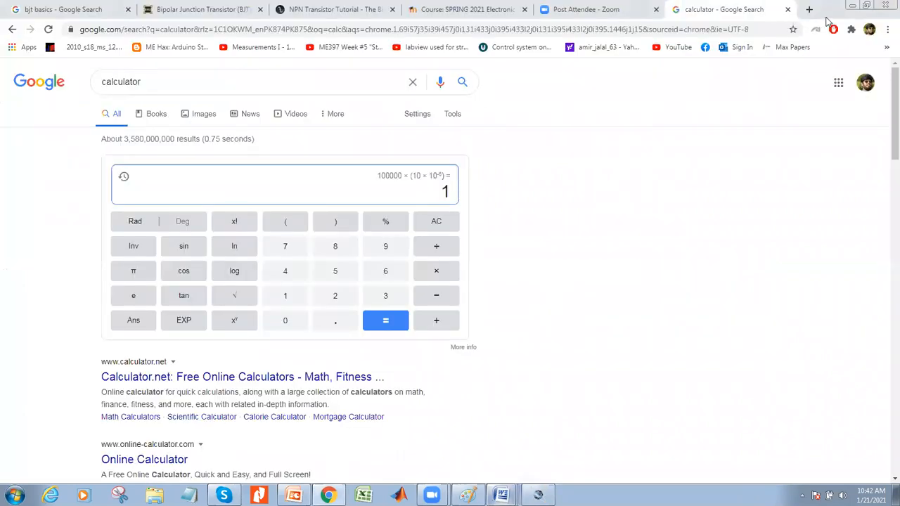
click(852, 6)
click(538, 495)
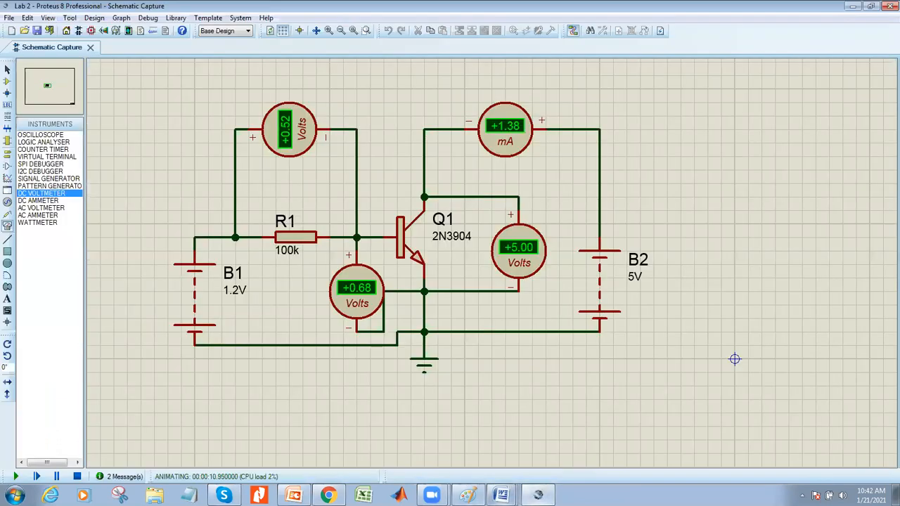
click(502, 495)
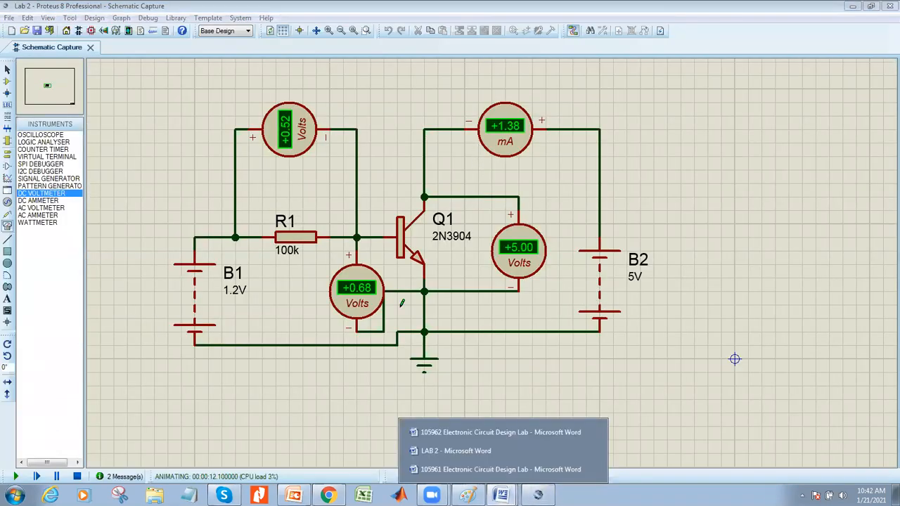
click(585, 280)
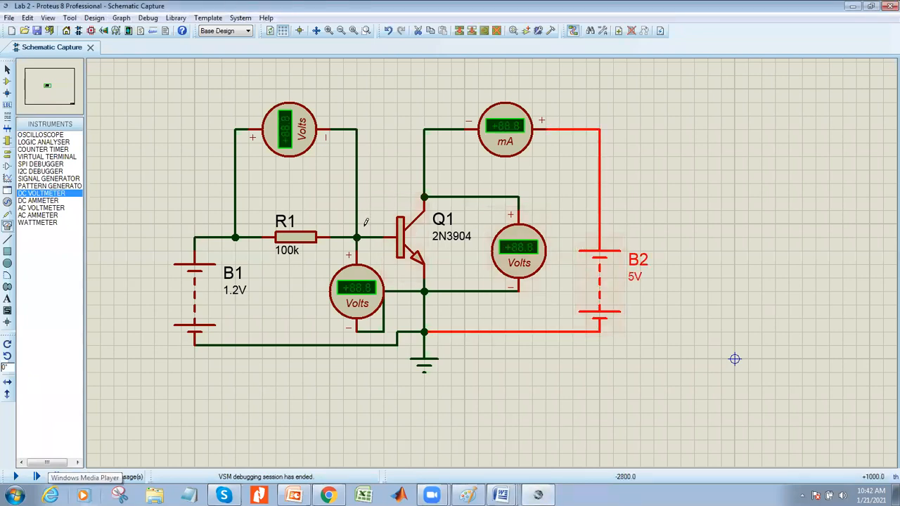
key(ctrl+e)
click(386, 173)
key(BackSpace)
text(10)
key(Return)
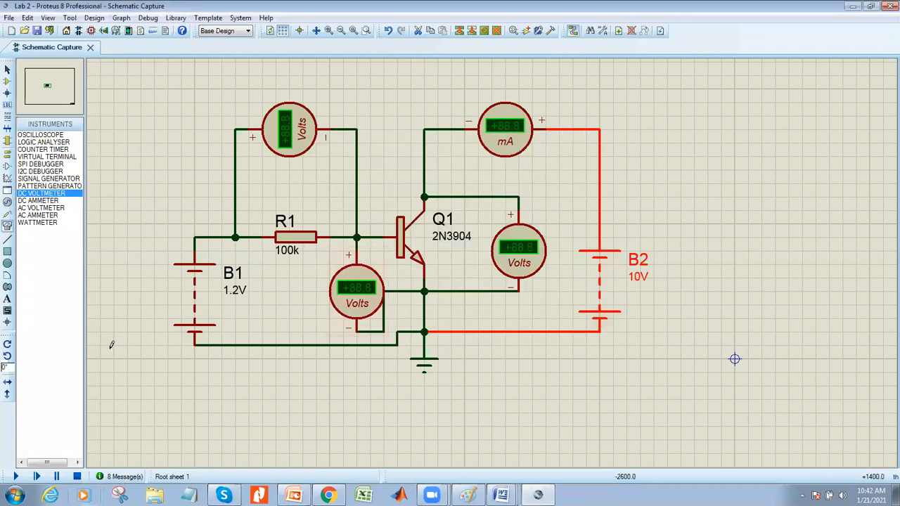
click(17, 477)
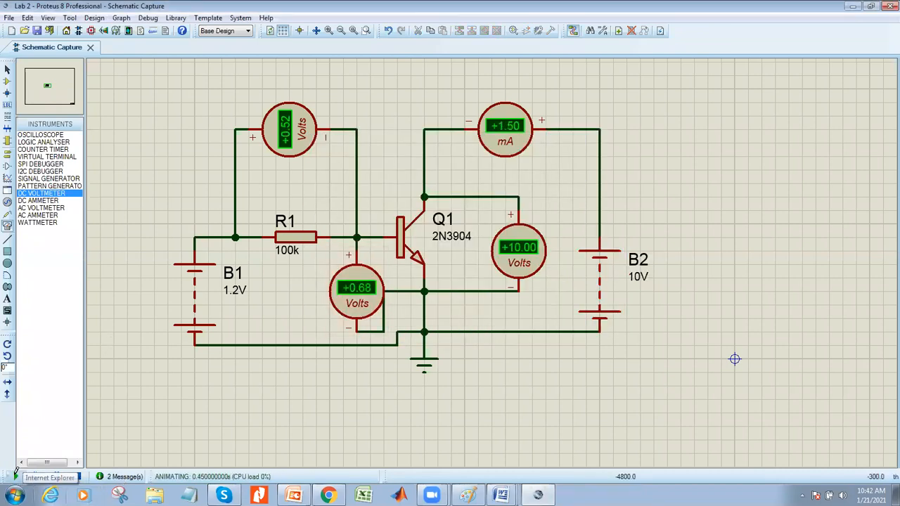
Step: Switch to the LAB 2 Word document and record 1.50mA in Table 1 for VCE 10 and IB = 5 µA
mouse_move(537, 495)
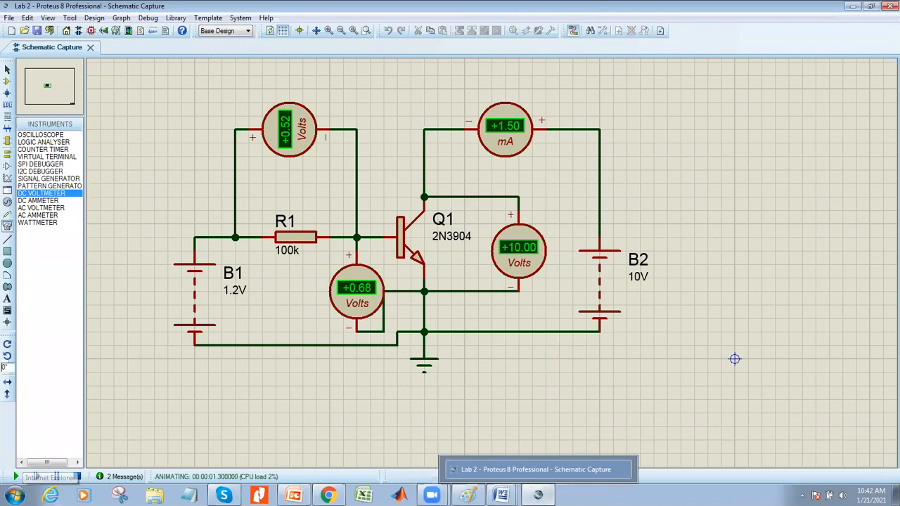
mouse_move(501, 495)
click(464, 445)
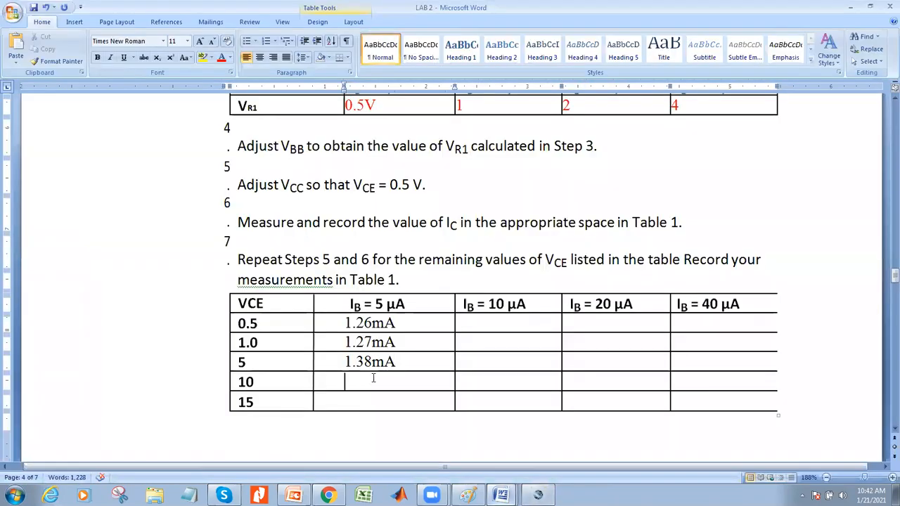
text(1.50mA)
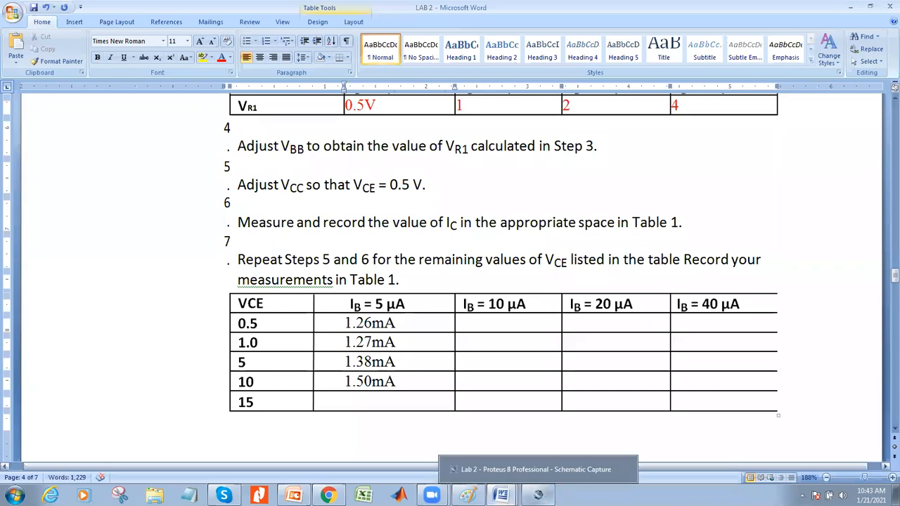
Step: Return to Proteus, stop the simulation, set battery B2's voltage to 15V and rerun the simulation
click(538, 495)
click(77, 476)
double_click(600, 289)
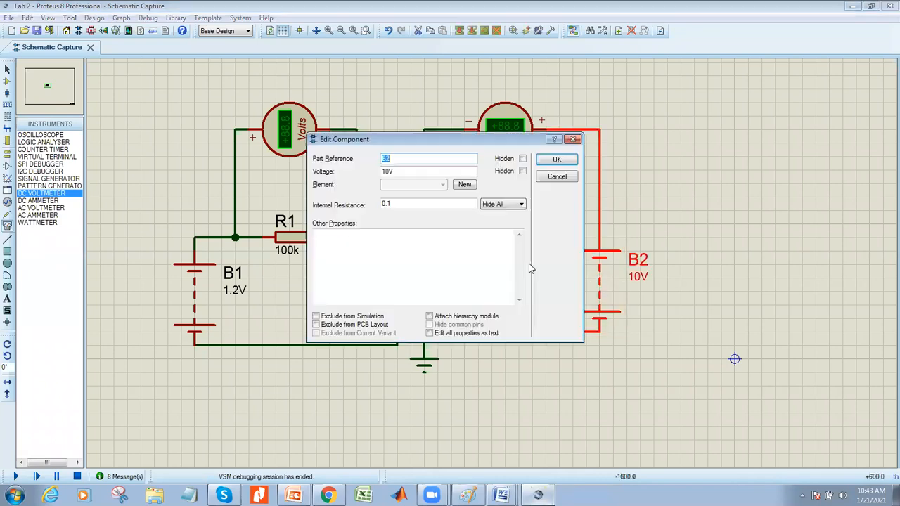
click(390, 171)
key(BackSpace)
text(5)
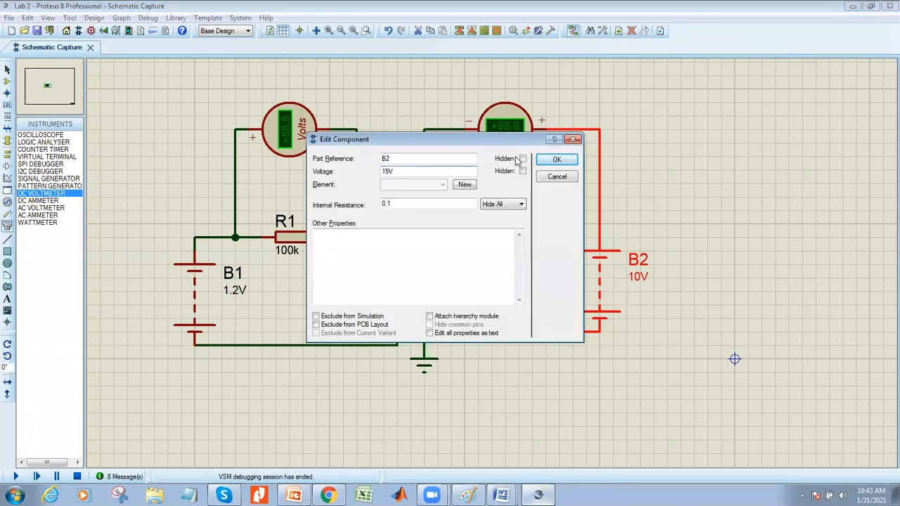
click(556, 161)
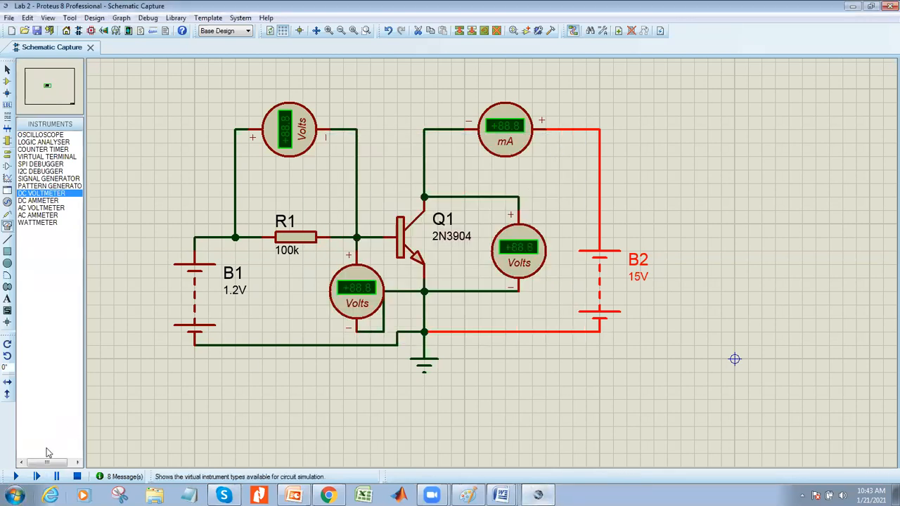
click(16, 476)
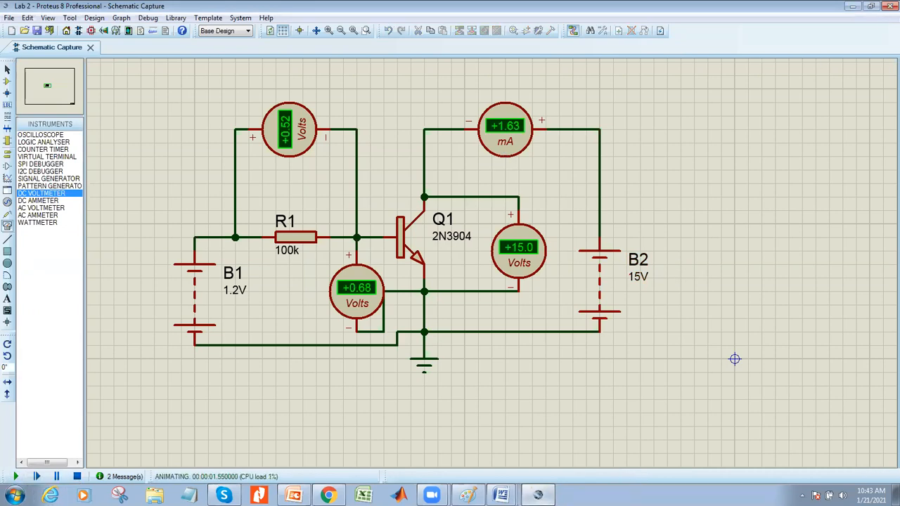
Step: Switch to the LAB 2 Word document and record 1.63mA in Table 1 for VCE 15 and IB = 5 µA
mouse_move(502, 487)
click(462, 450)
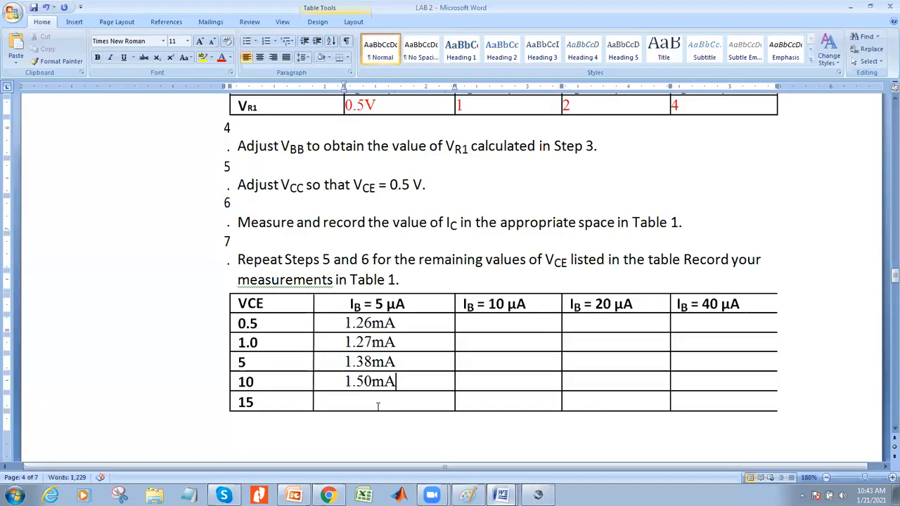
text(1.63)
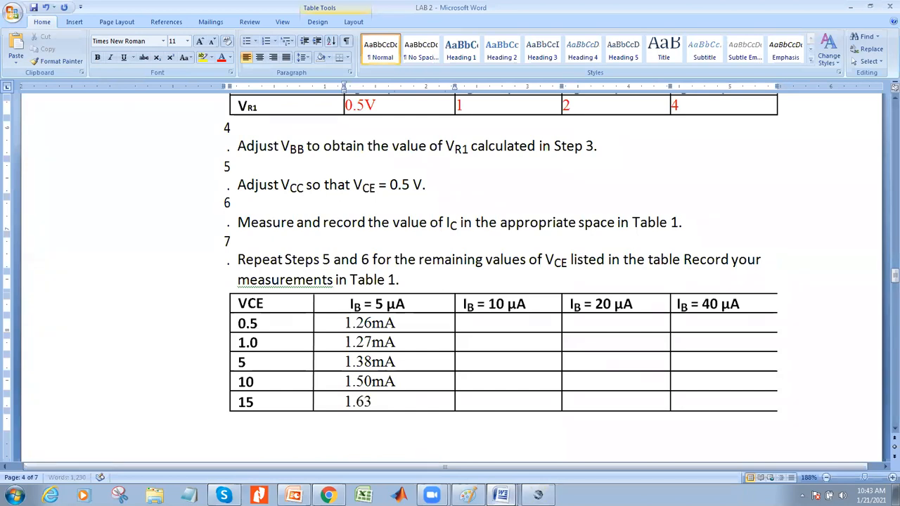
text(mA)
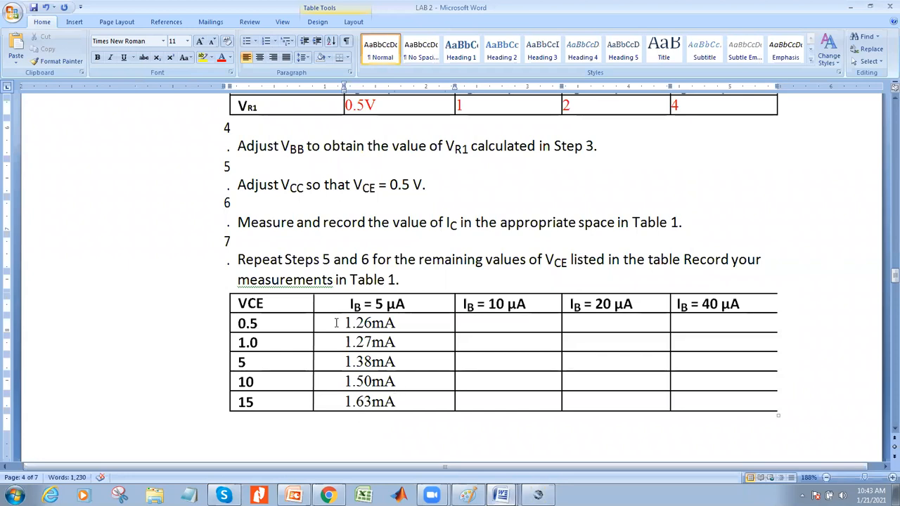
Step: Colour the IB = 10 µA column heading of Table 1 red
drag(350, 304, 522, 305)
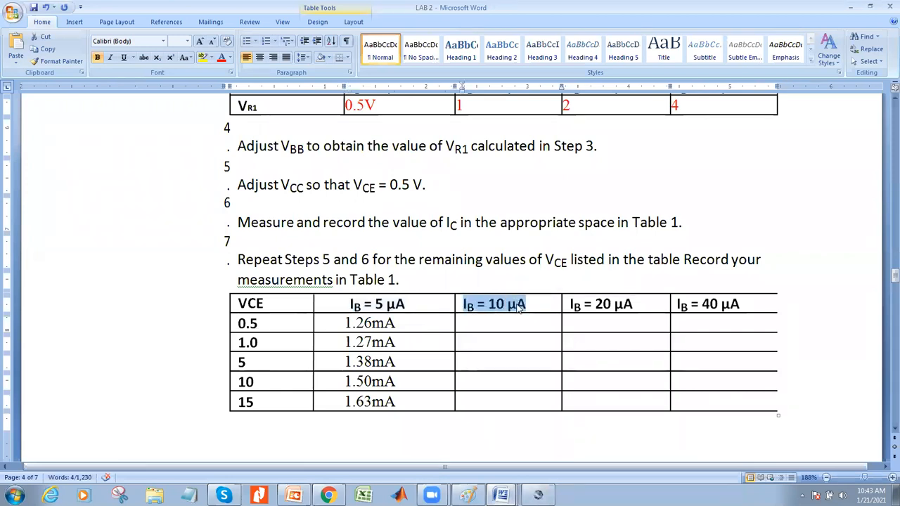
click(221, 57)
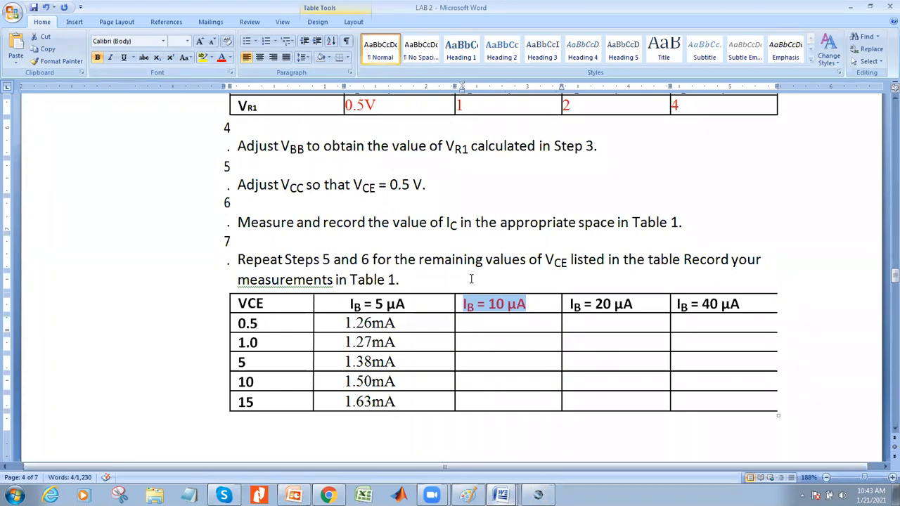
scroll(471, 279, up, 2)
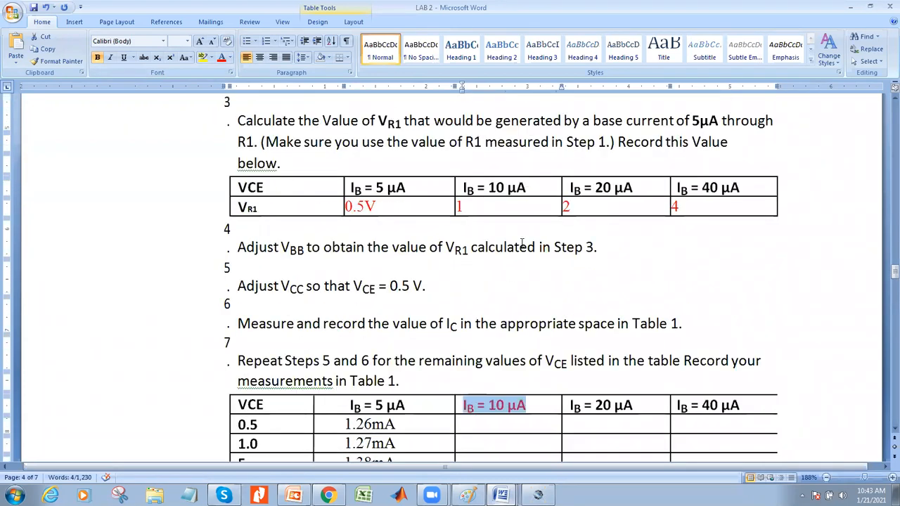
scroll(522, 244, down, 1)
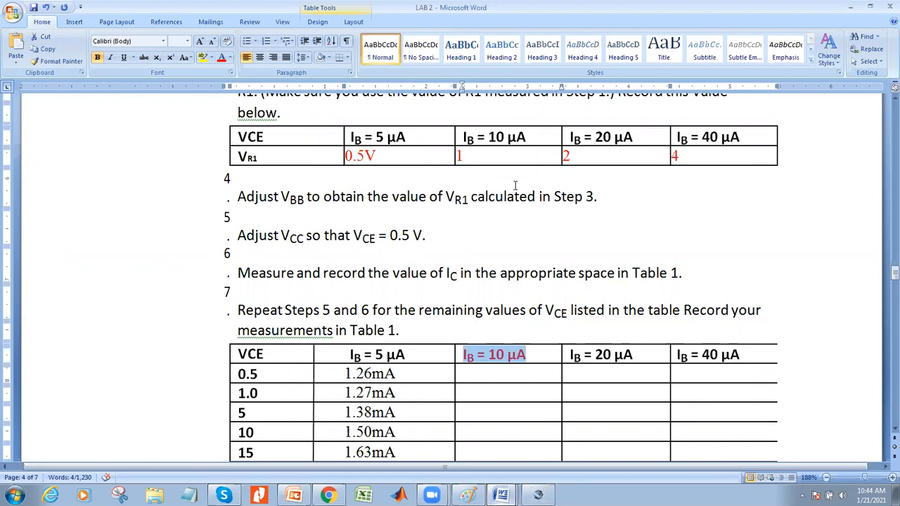
click(542, 54)
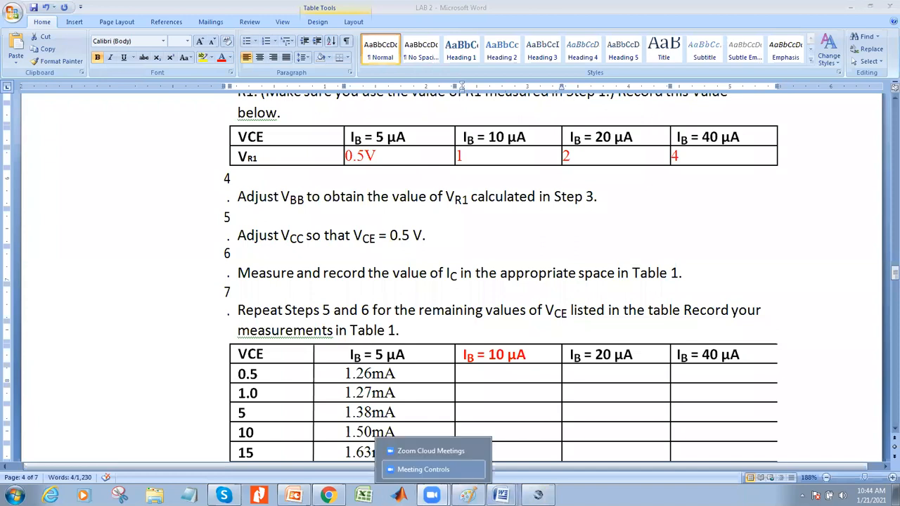
Step: Switch to the ECD_Lab2 presentation in PowerPoint and examine the transistor output characteristics curves slide full screen, leaving the slide show when done
mouse_move(471, 499)
click(294, 495)
click(145, 49)
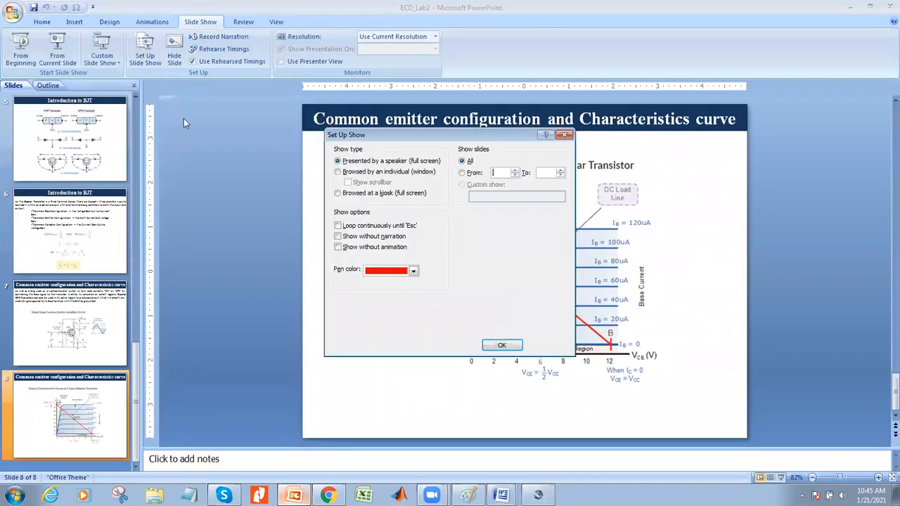
click(564, 135)
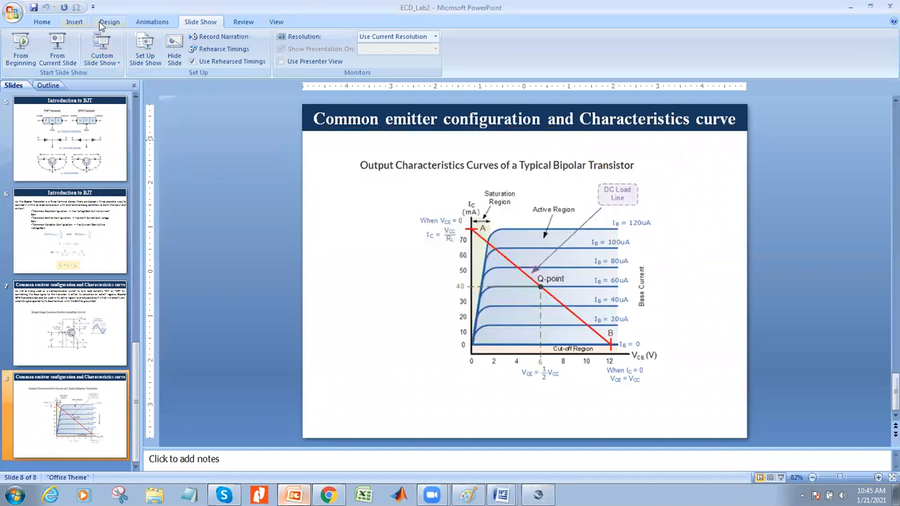
click(58, 50)
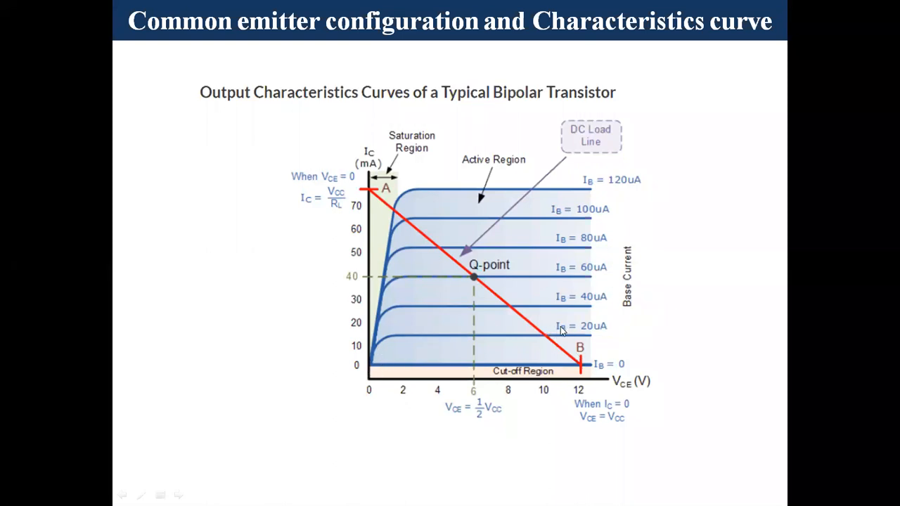
click(609, 328)
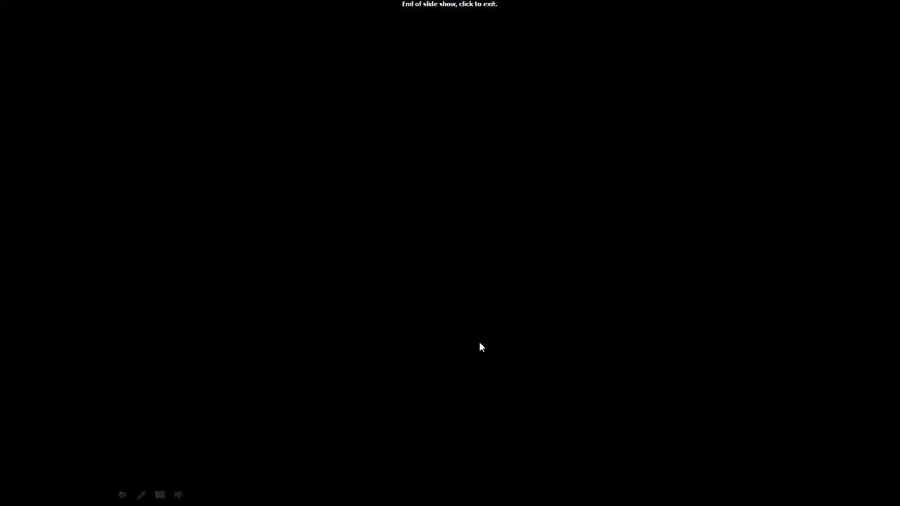
key(Left)
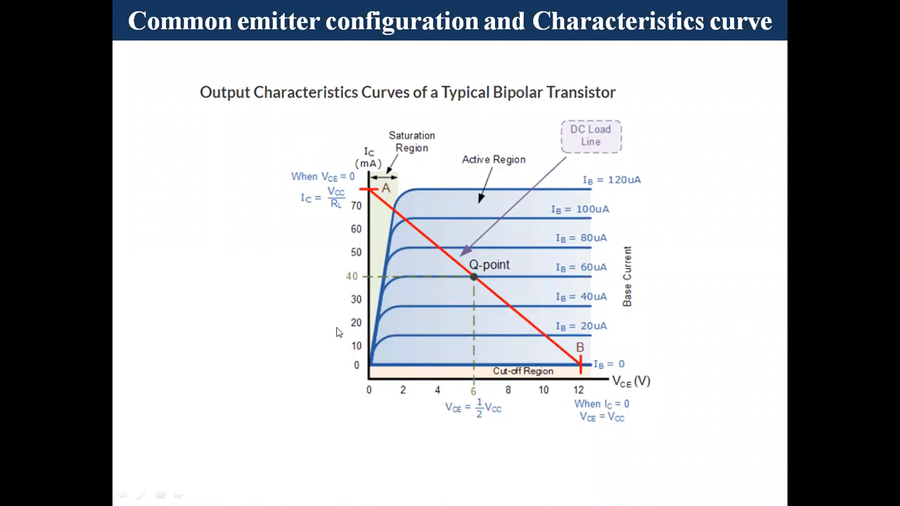
key(Escape)
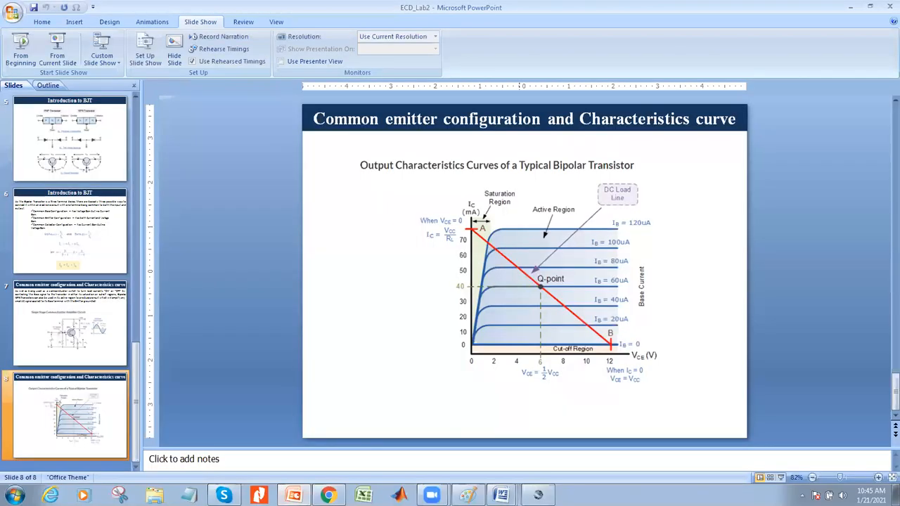
Step: Return to the LAB 2 Word document and select the whole IB = 5 µA column of Table 1 for review
mouse_move(501, 495)
click(460, 452)
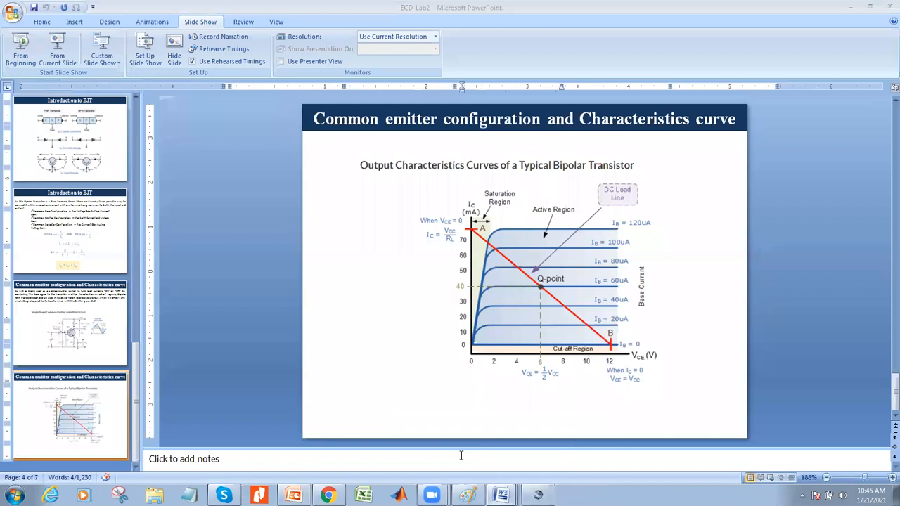
scroll(445, 380, down, 3)
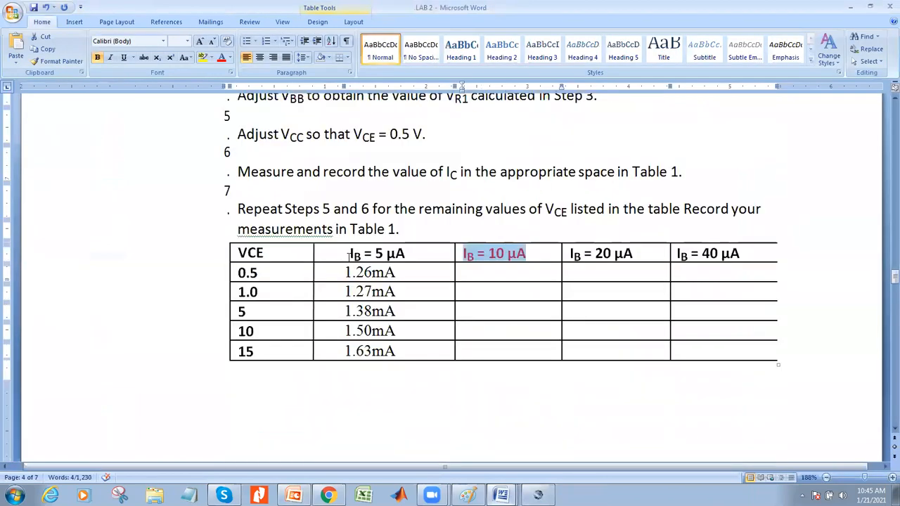
drag(348, 254, 396, 356)
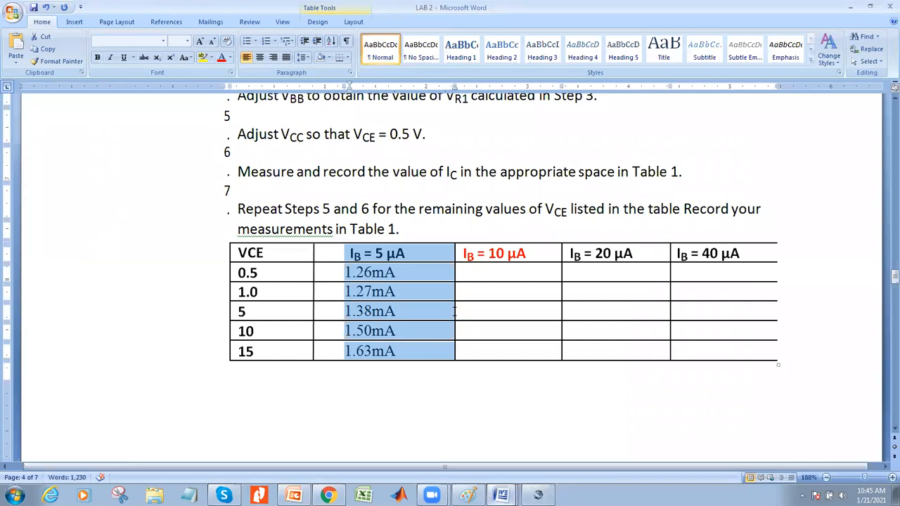
Step: Colour the heading and all values of the IB = 5 µA column in Table 1 blue
click(230, 57)
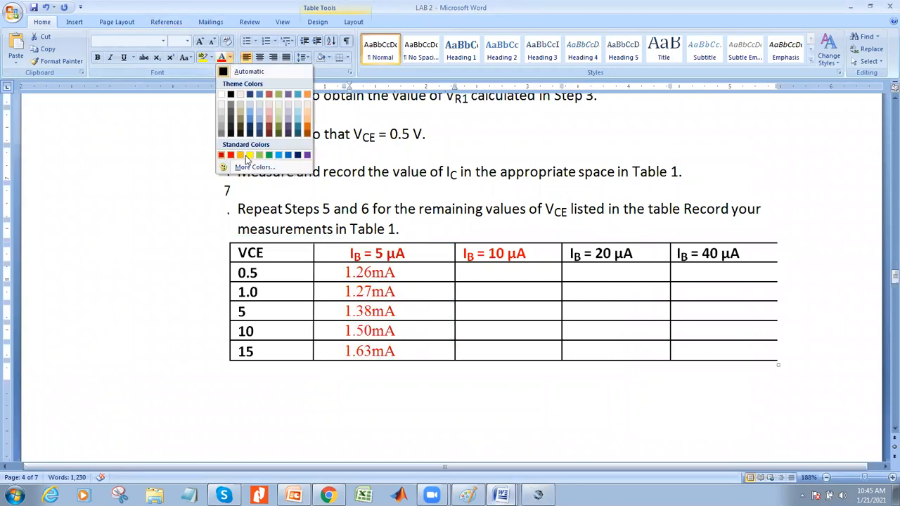
click(288, 155)
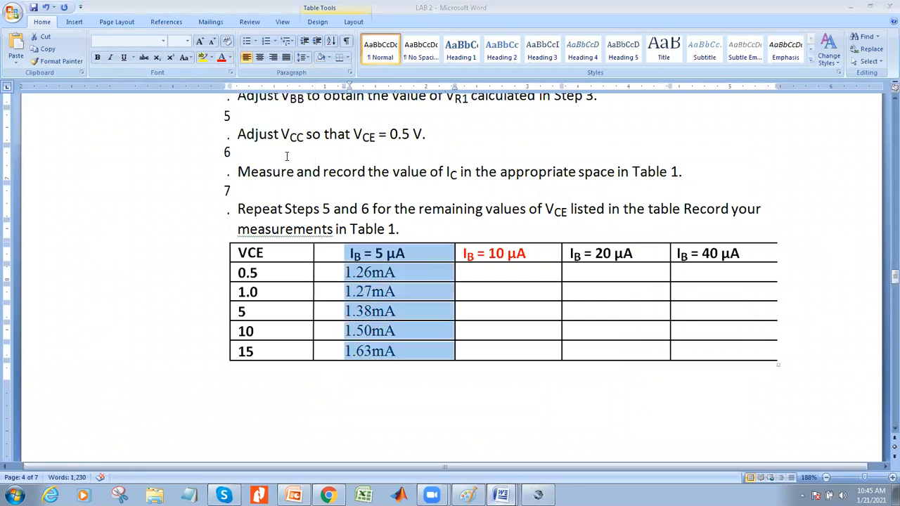
click(230, 58)
click(288, 155)
key(Right)
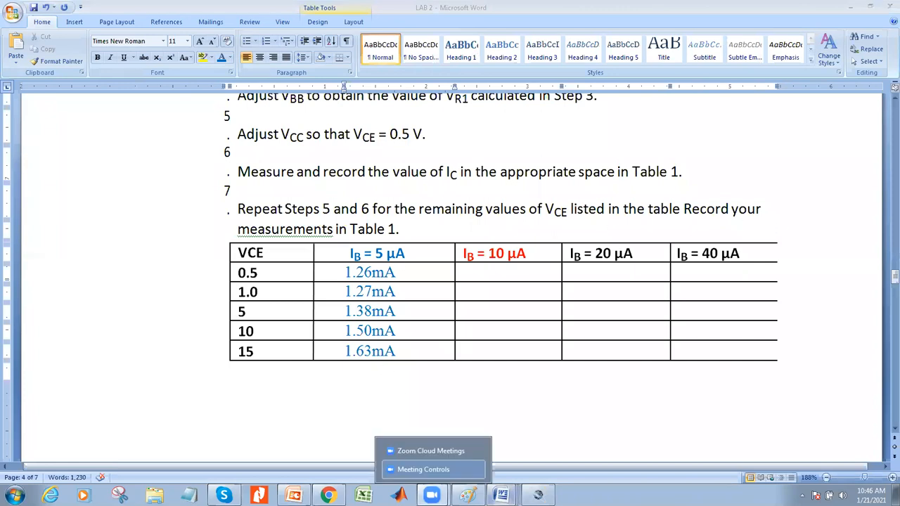
Step: Review the output characteristics curves slide in PowerPoint, minimise it and select the IB = 5 µA column of Table 1 in Word
click(294, 495)
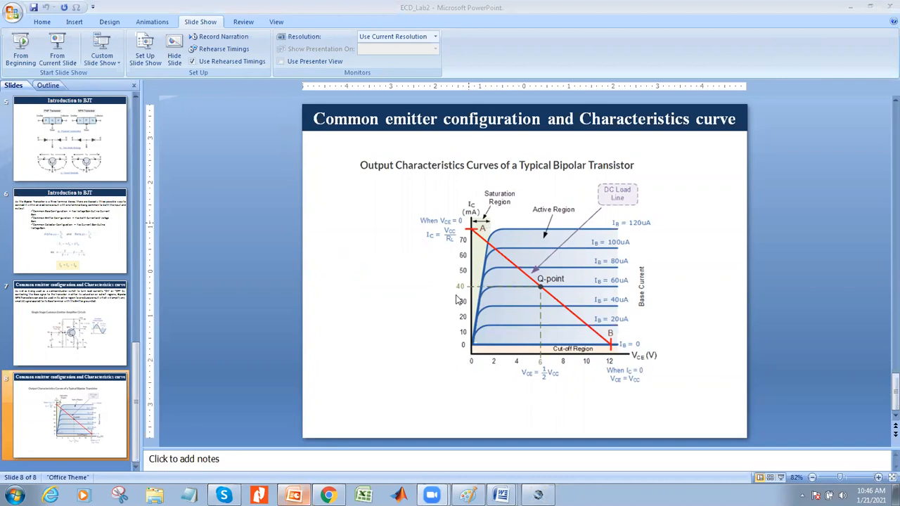
click(851, 7)
drag(350, 253, 417, 355)
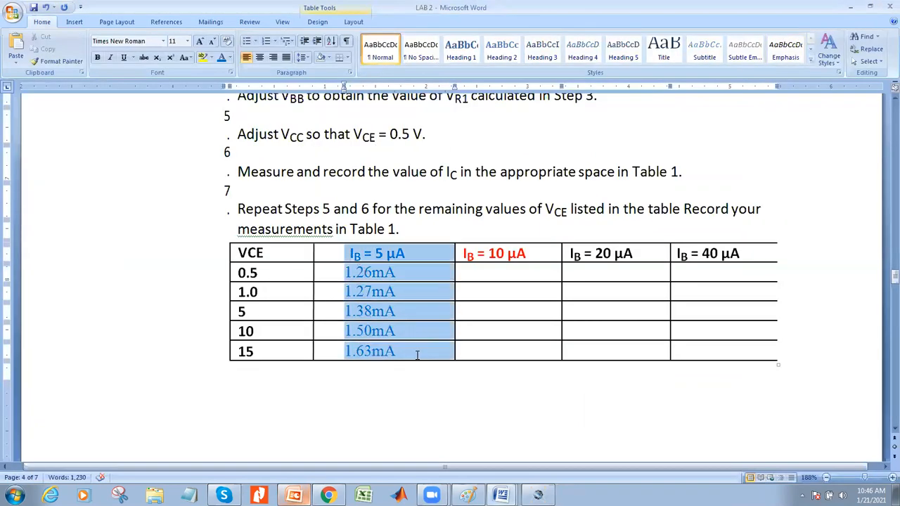
Step: Draw a downward arrow about 0.87" tall beside the VCE values of Table 1 and place a matching one beside the IB = 5 µA values
click(302, 275)
click(75, 22)
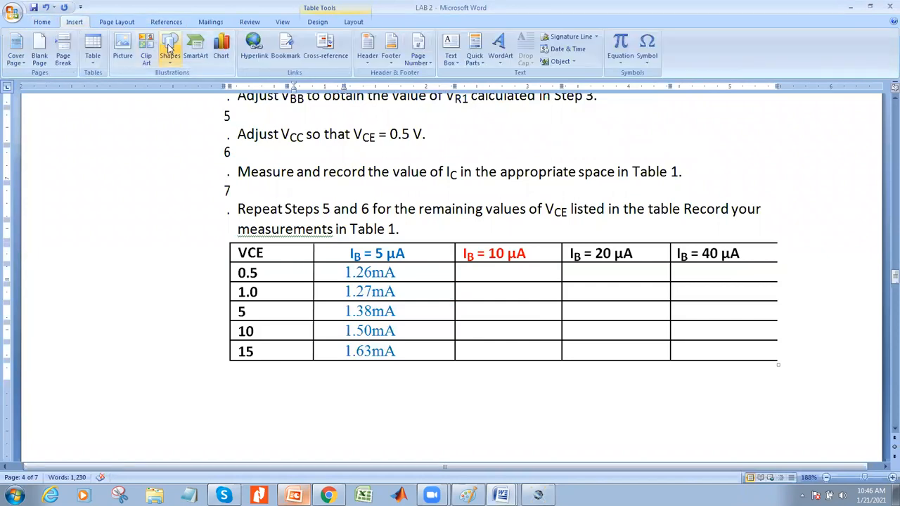
click(170, 49)
drag(290, 265, 291, 350)
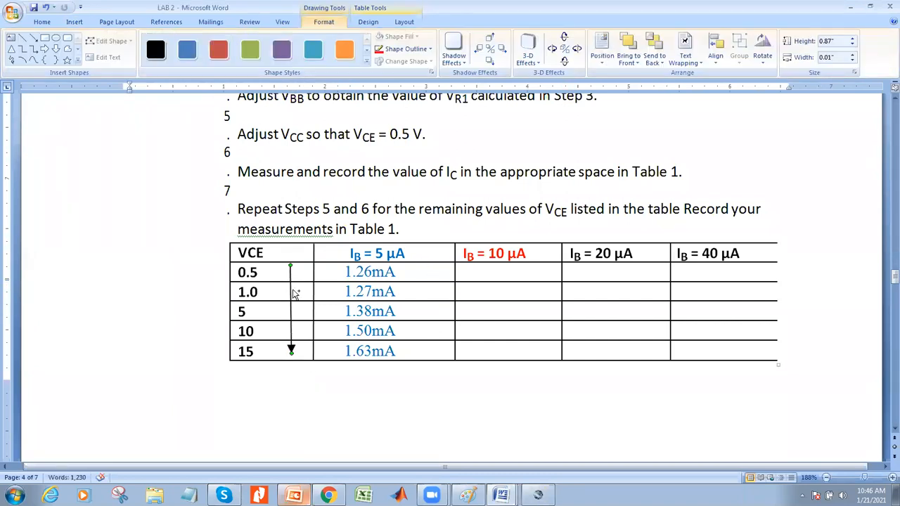
click(415, 312)
drag(307, 313, 426, 299)
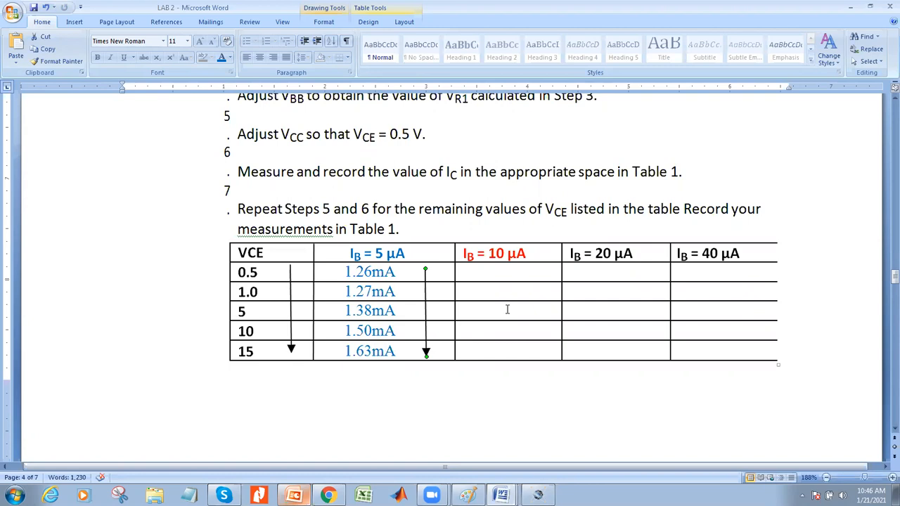
Step: Check the VR1 values for IB = 5 µA and 10 µA, switch to the Lab 2 schematic in Proteus and stop the simulation
scroll(514, 283, up, 3)
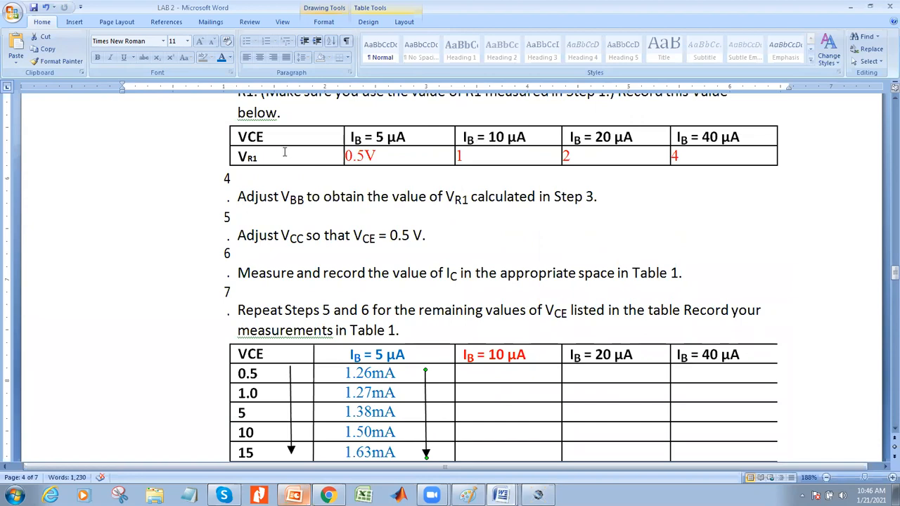
drag(462, 156, 394, 157)
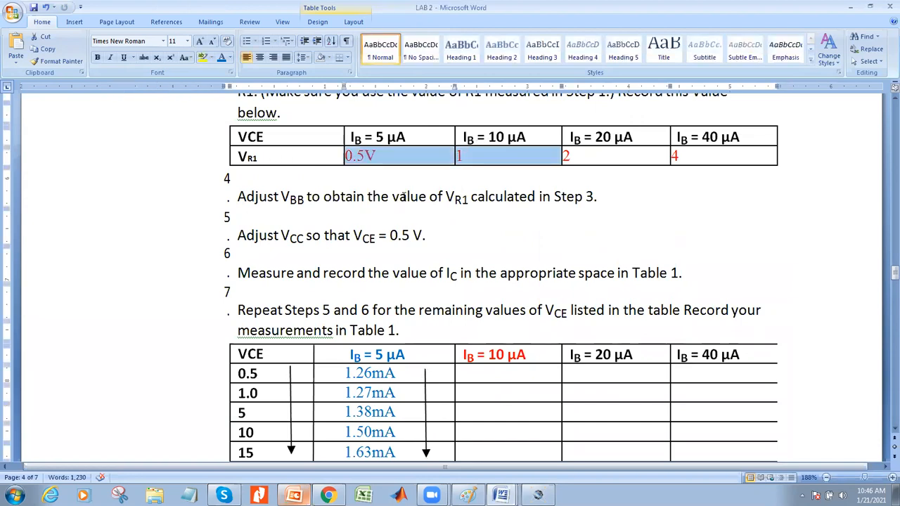
click(538, 495)
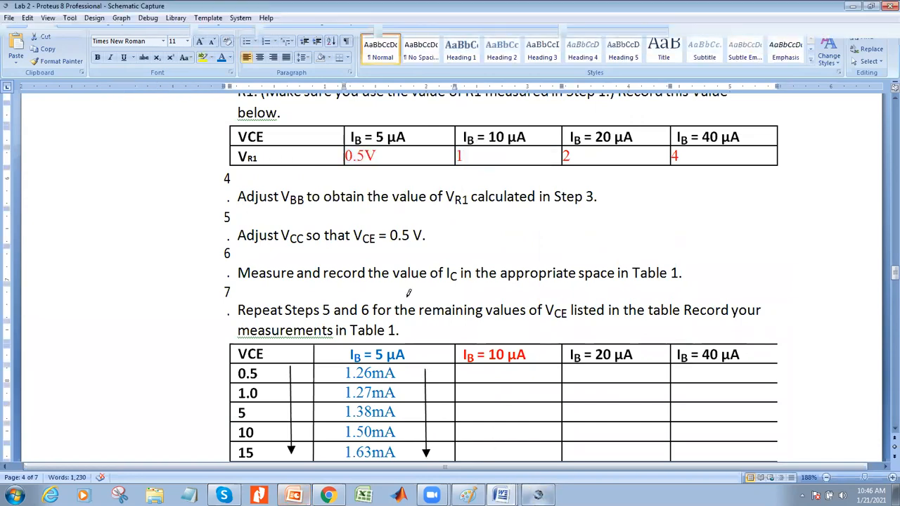
click(78, 477)
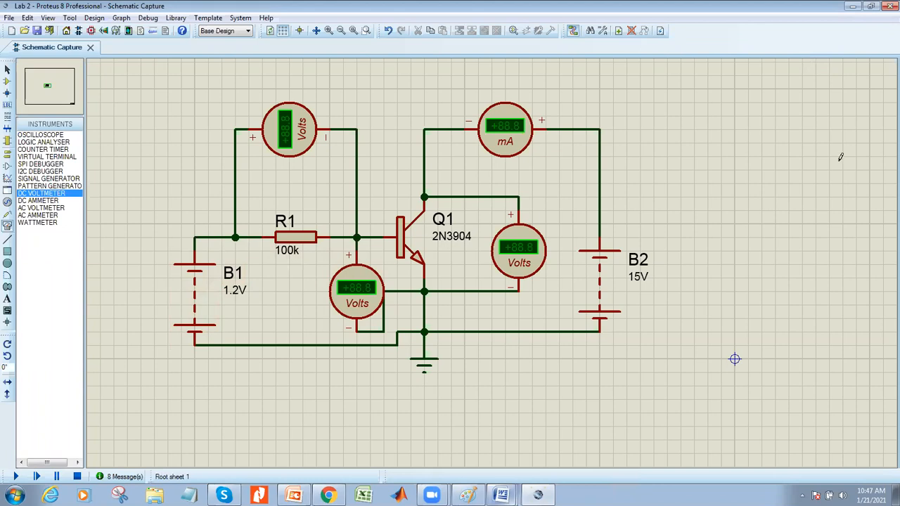
Step: Set the voltage of battery B1 to 1.7V
click(204, 301)
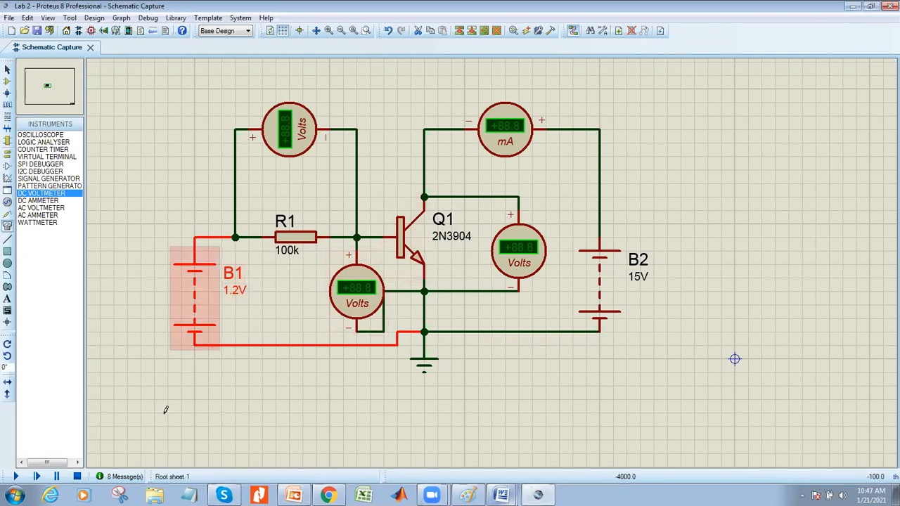
double_click(197, 316)
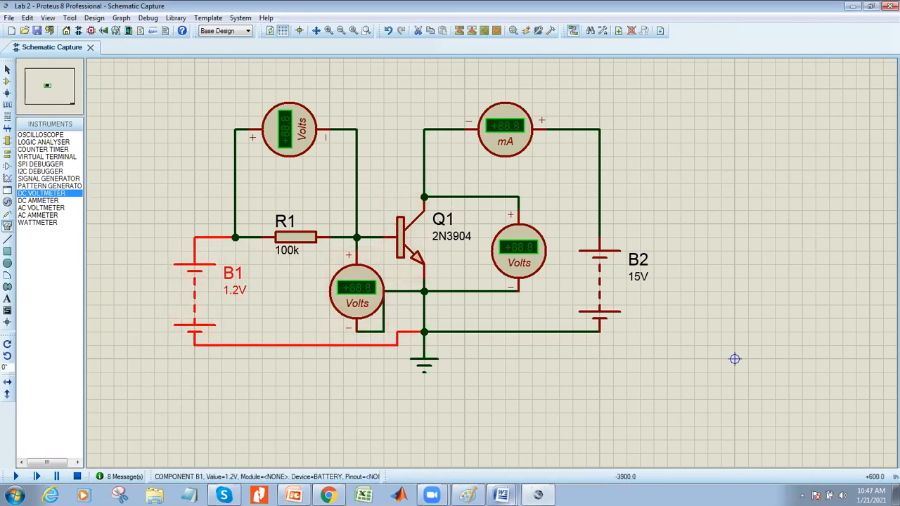
click(393, 173)
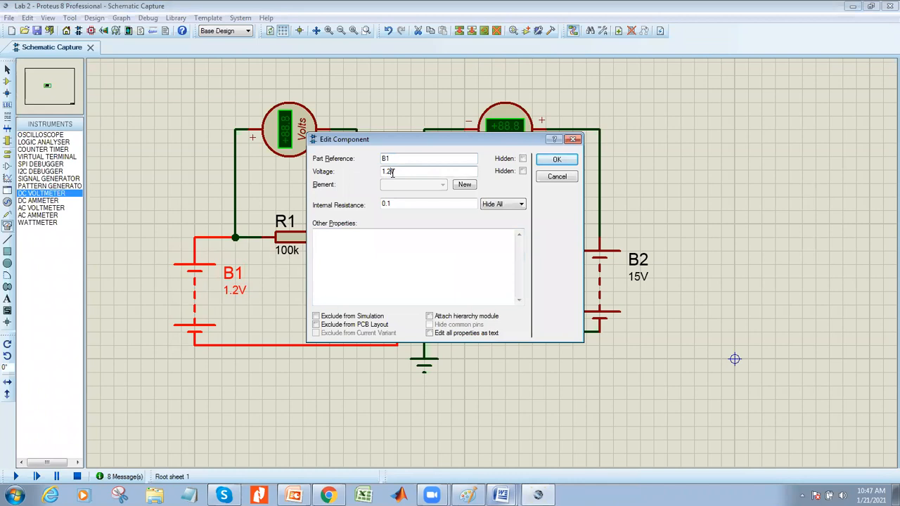
click(556, 160)
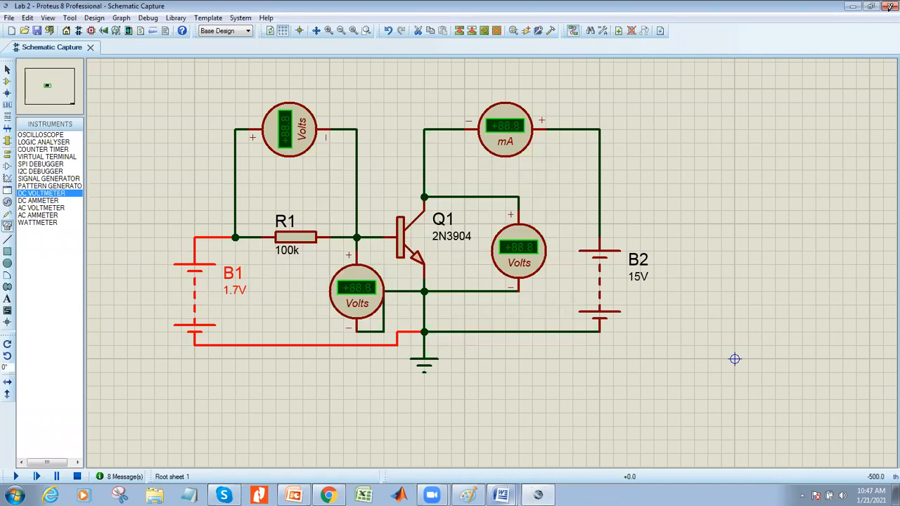
Step: Bring the whole circuit into view, run the simulation to check the voltage across R1, and stop it
scroll(493, 257, up, 2)
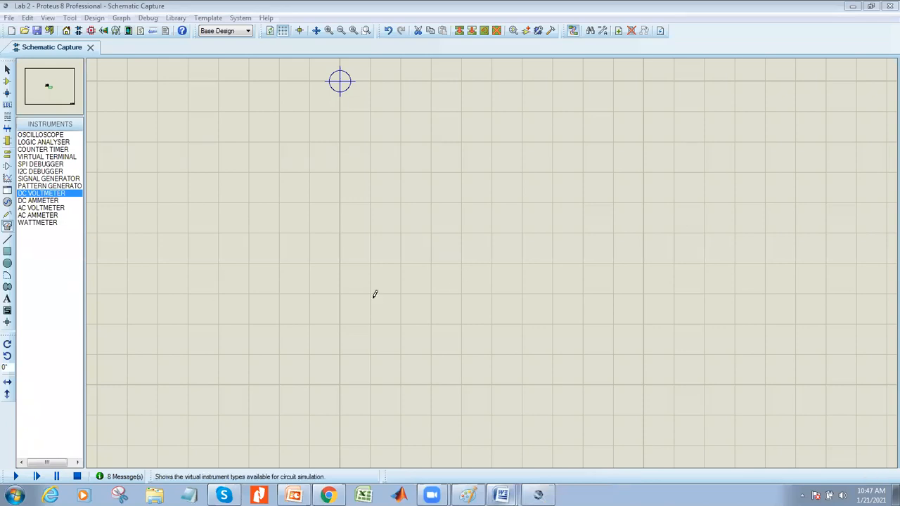
click(341, 30)
click(341, 31)
click(341, 31)
drag(346, 318, 556, 371)
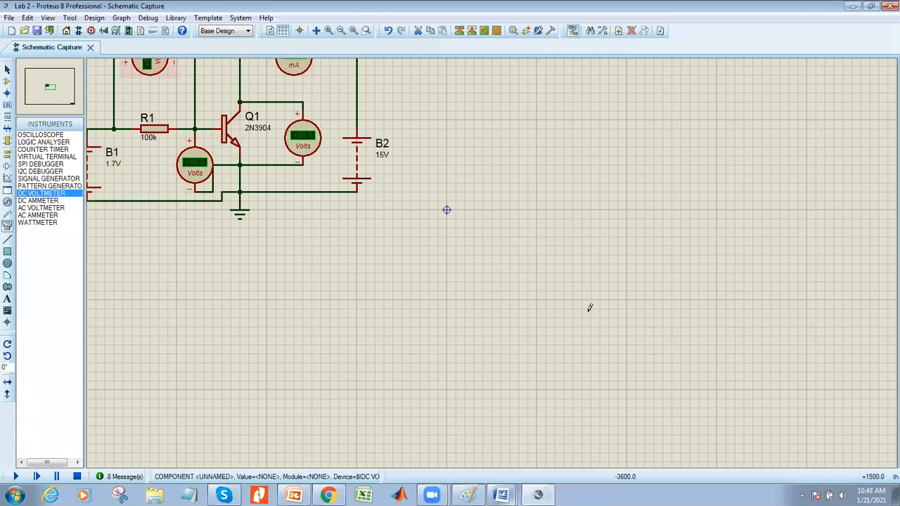
scroll(492, 255, up, 3)
scroll(471, 281, down, 4)
scroll(567, 312, up, 2)
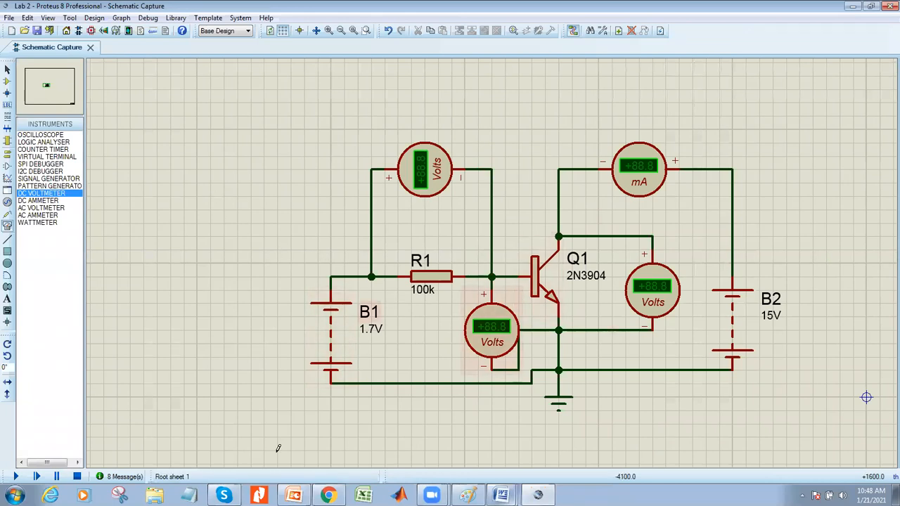
click(15, 477)
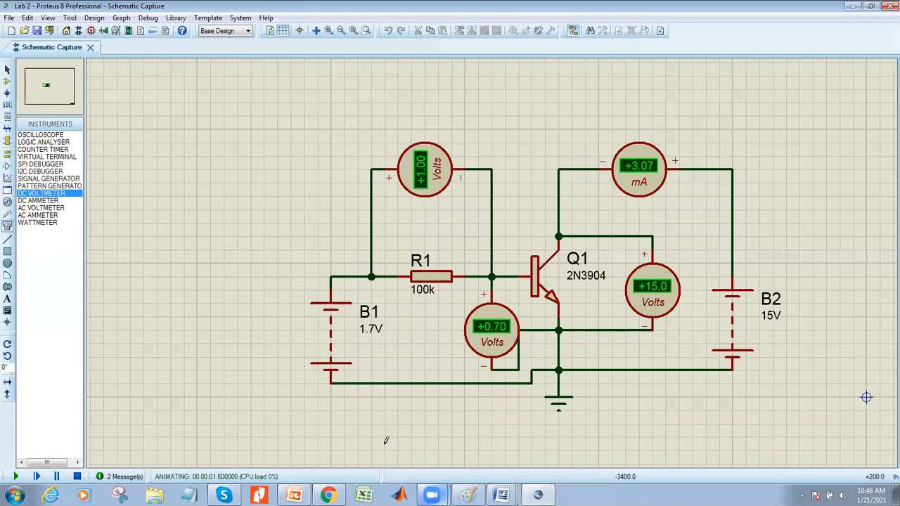
click(78, 477)
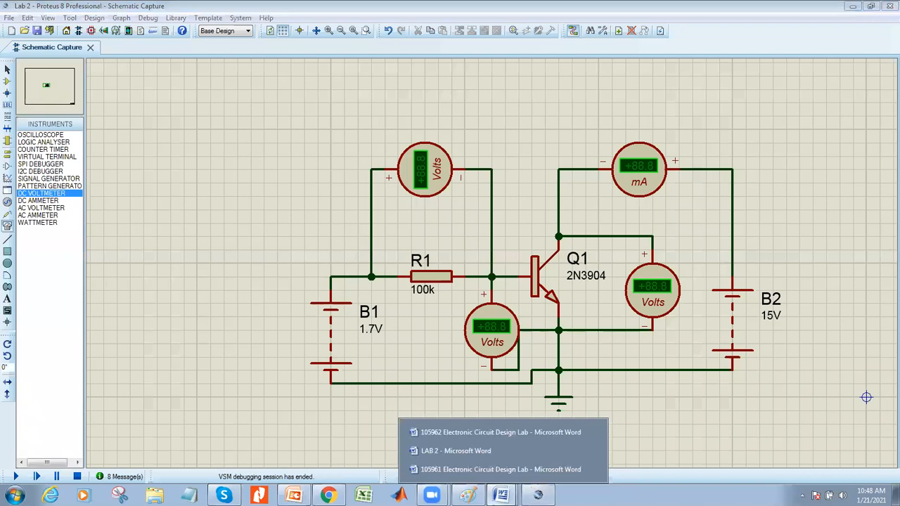
Step: Check Table 1 in the LAB 2 Word document, return to Proteus and set the voltage of battery B2 to 0.5V
click(472, 445)
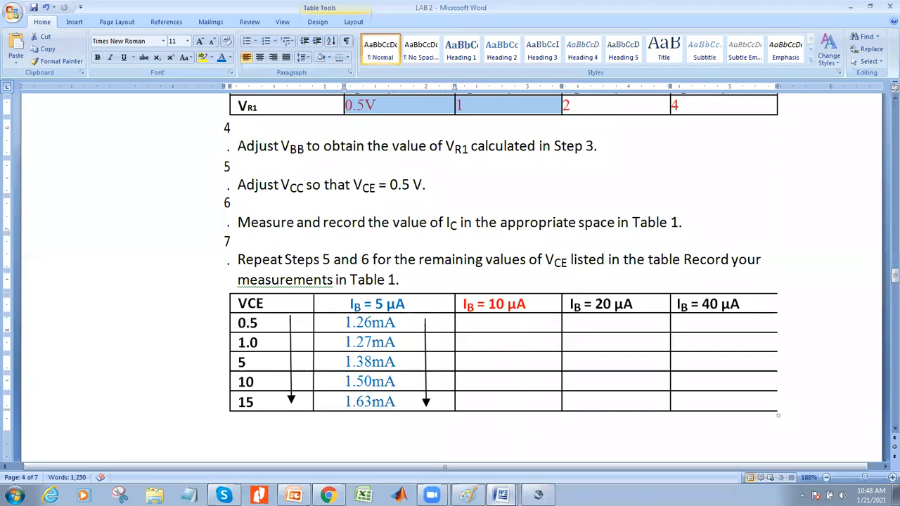
mouse_move(537, 495)
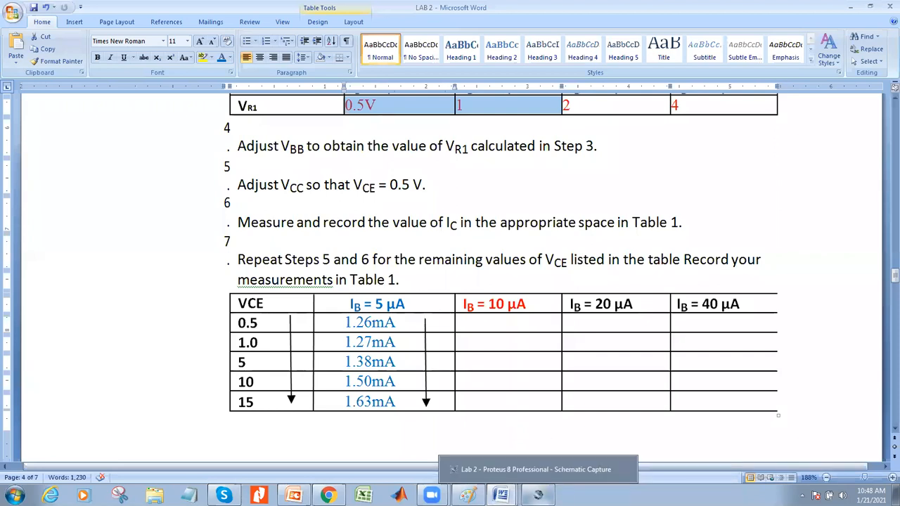
click(538, 495)
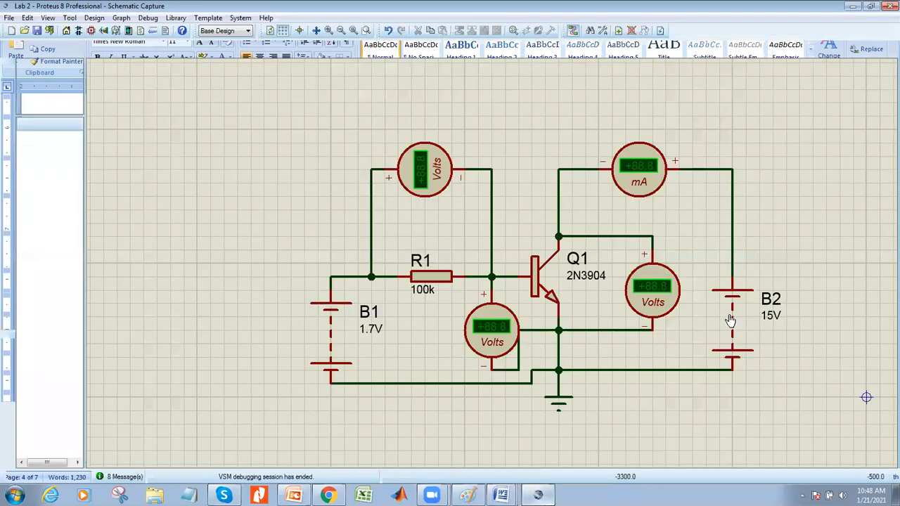
double_click(731, 322)
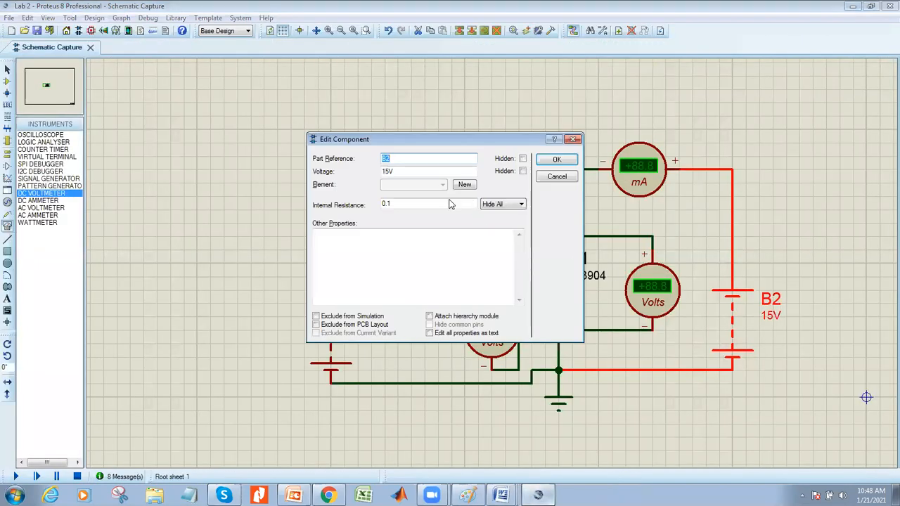
click(386, 172)
key(BackSpace)
text(0)
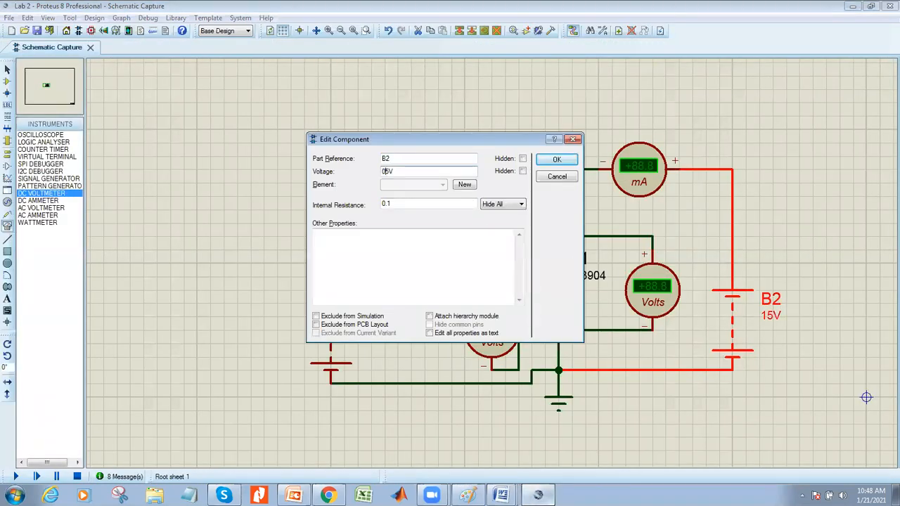
text(.5)
key(Delete)
click(557, 159)
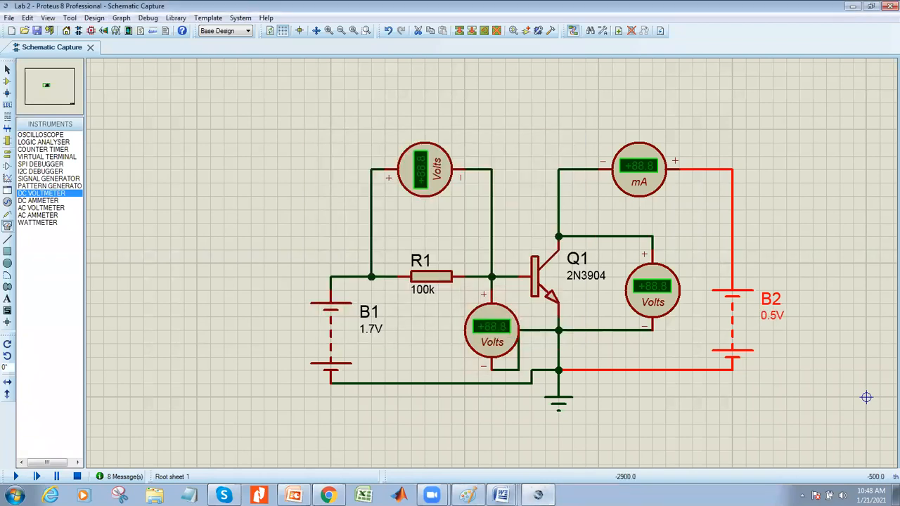
Step: Review Table 1 in the LAB 2 Word document, return to Proteus and run the simulation with B2 at 0.5V
mouse_move(501, 495)
click(473, 451)
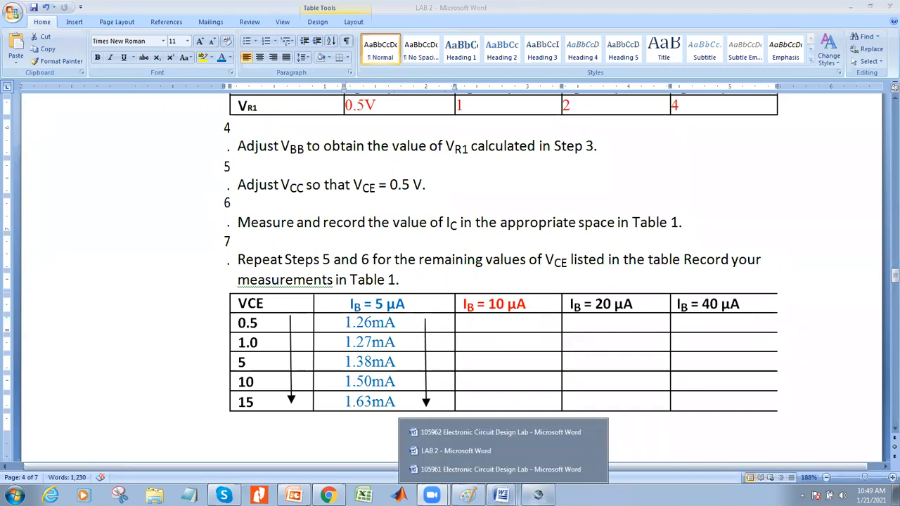
click(538, 494)
click(16, 476)
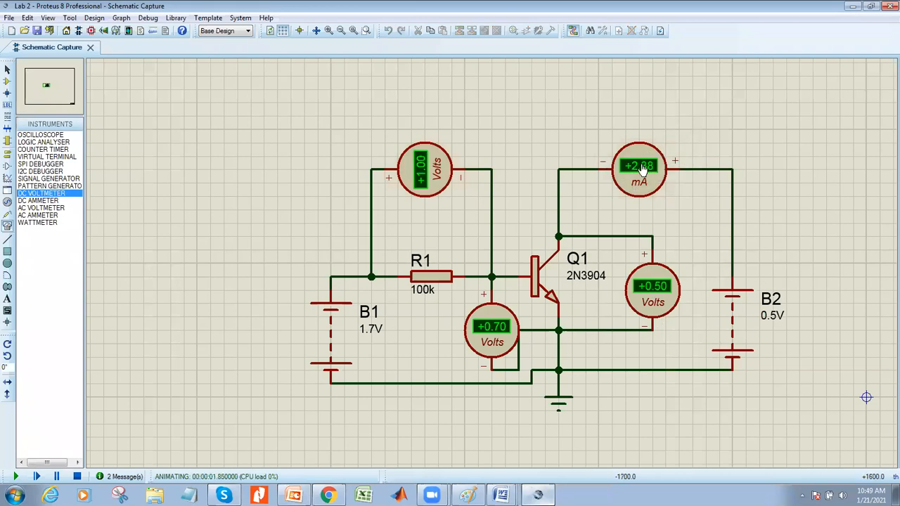
Step: Switch to the LAB 2 Word document and record 2.38mA in Table 1 for VCE 0.5 and IB = 10 µA
click(501, 495)
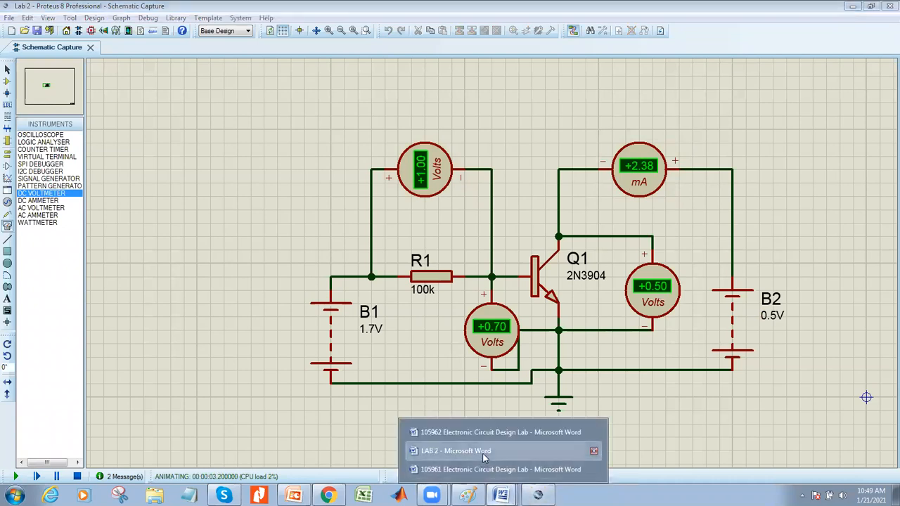
click(464, 451)
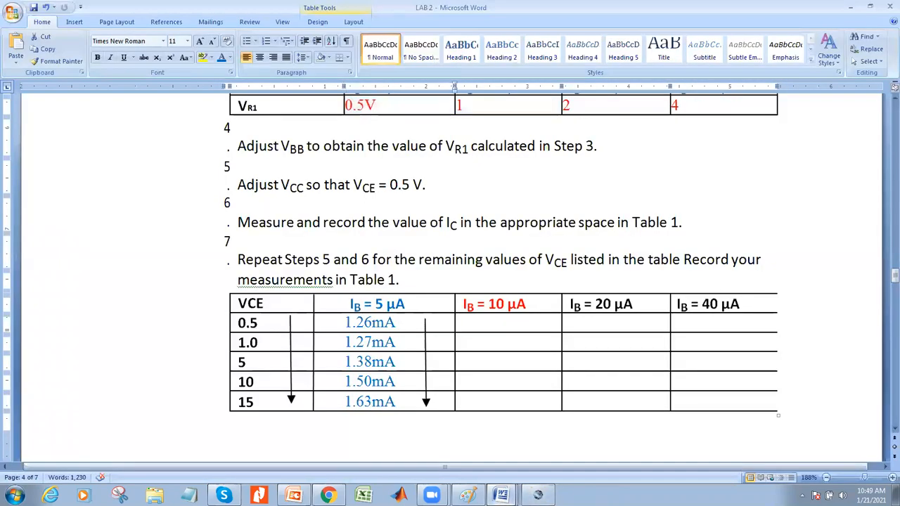
text(2.38mA)
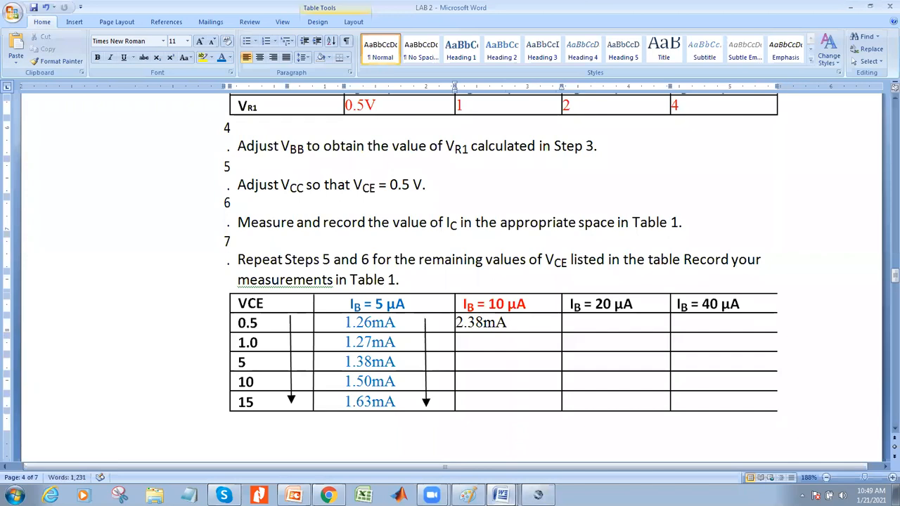
click(477, 343)
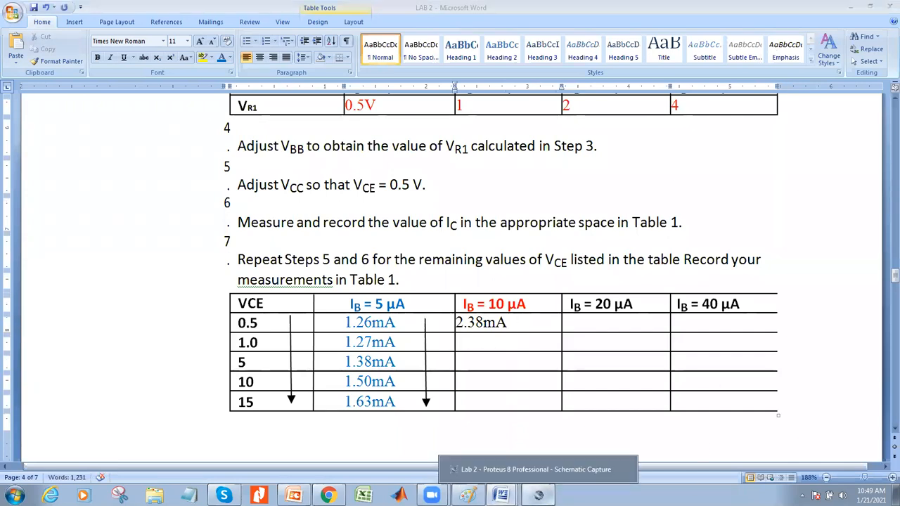
Step: Switch to the Proteus schematic, set the voltage of battery B2 to 1.0V and run the simulation
click(538, 495)
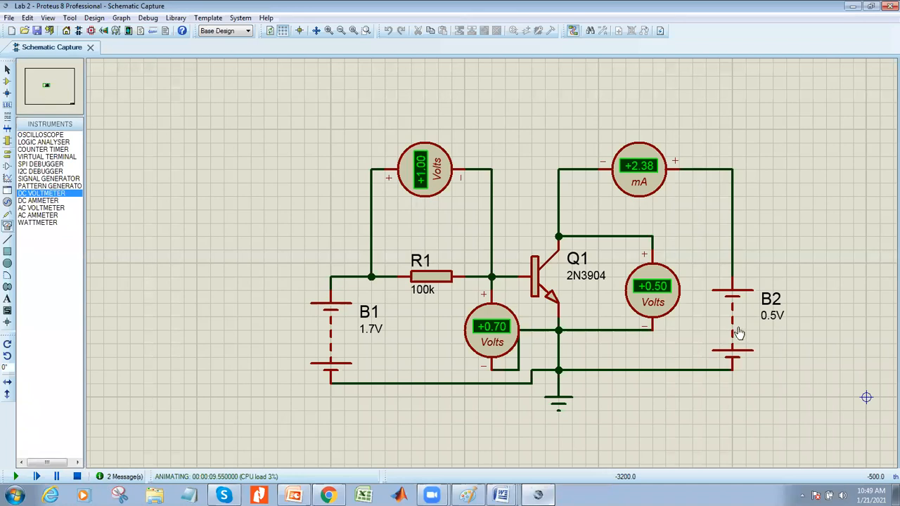
double_click(740, 335)
click(390, 172)
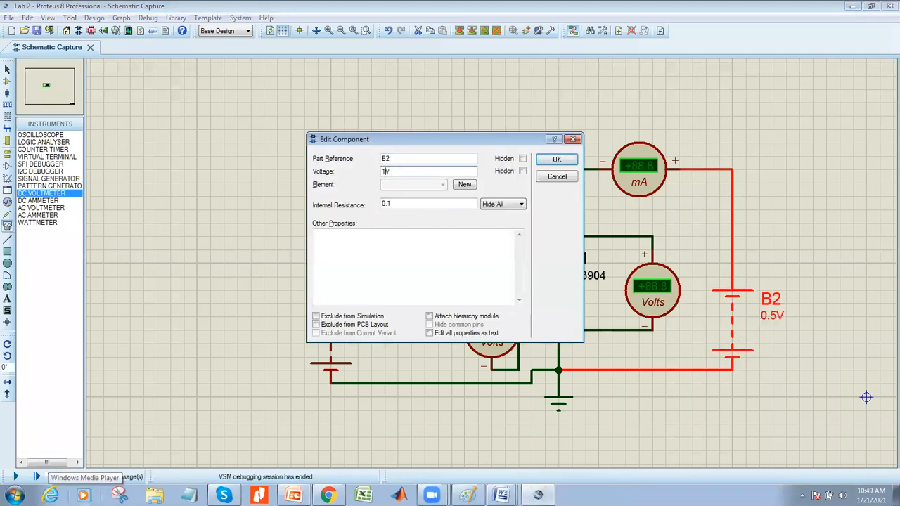
click(552, 160)
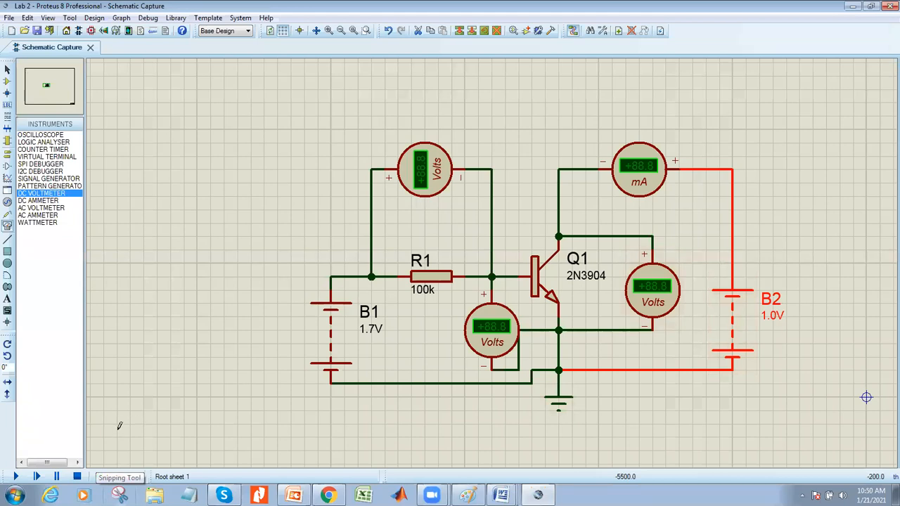
click(19, 476)
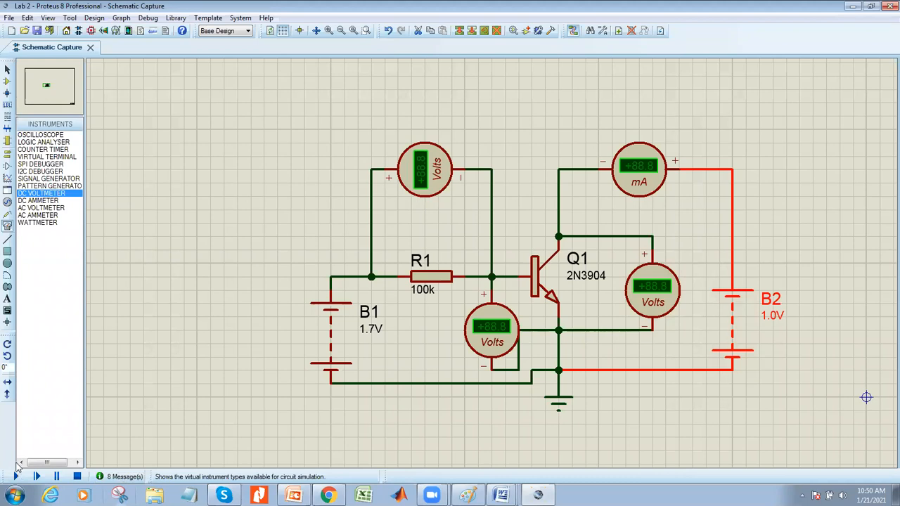
click(16, 476)
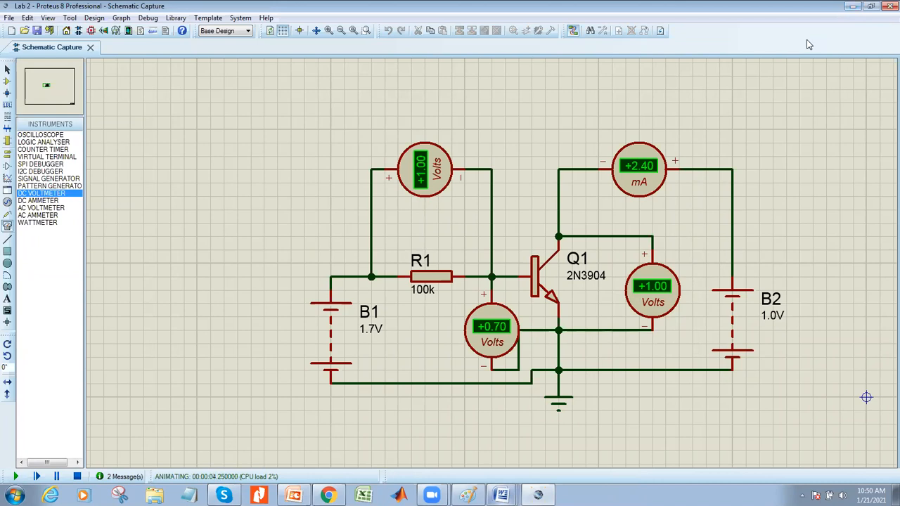
Step: Record 2.40mA in Table 1 of the LAB 2 Word document for VCE 1.0 and IB = 10 µA, and return to Proteus
click(501, 495)
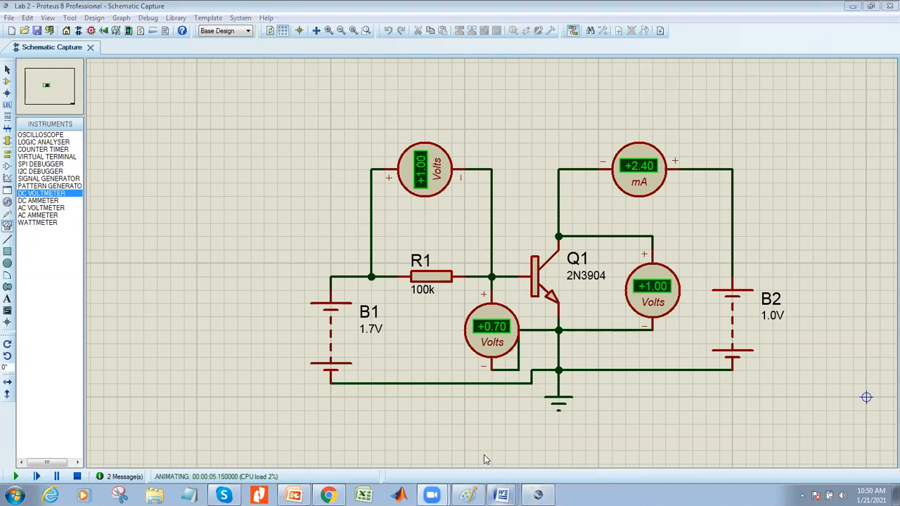
text(2.40mA)
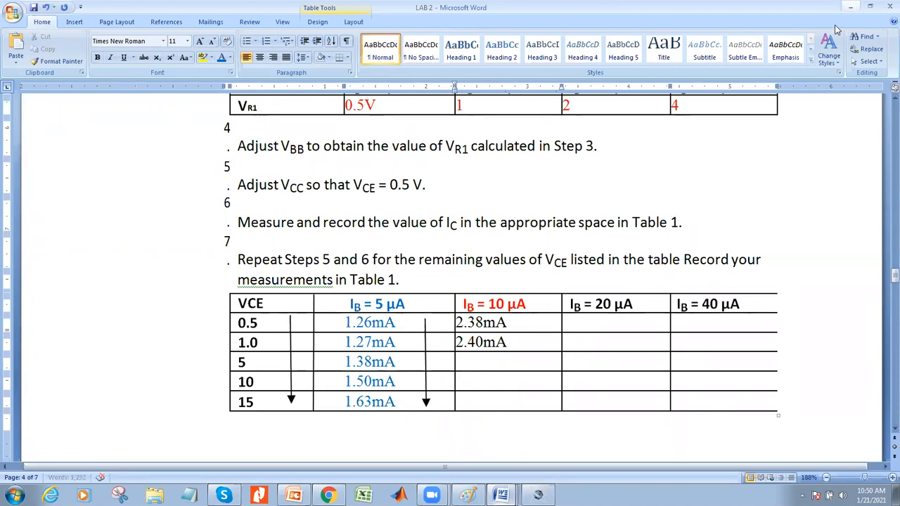
click(850, 6)
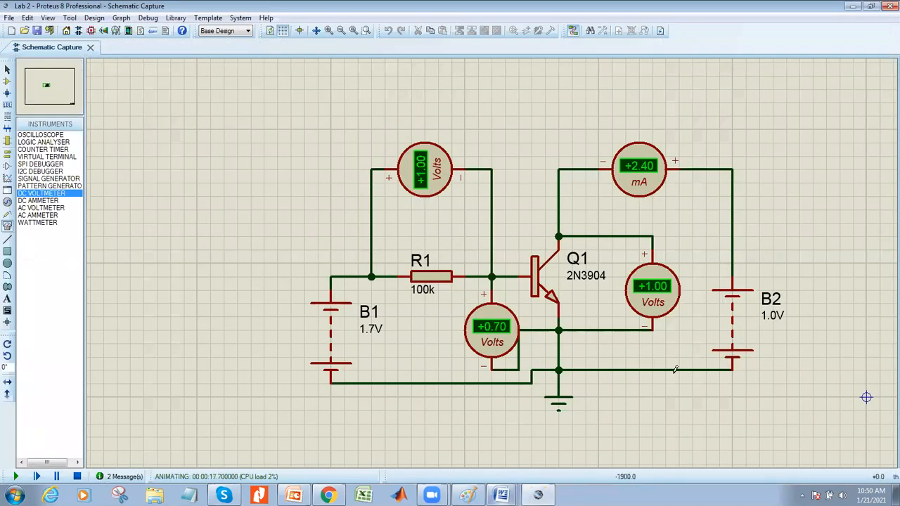
Step: Stop the simulation, set the voltage of battery B2 to 5.0V and run the simulation again
click(78, 477)
double_click(731, 309)
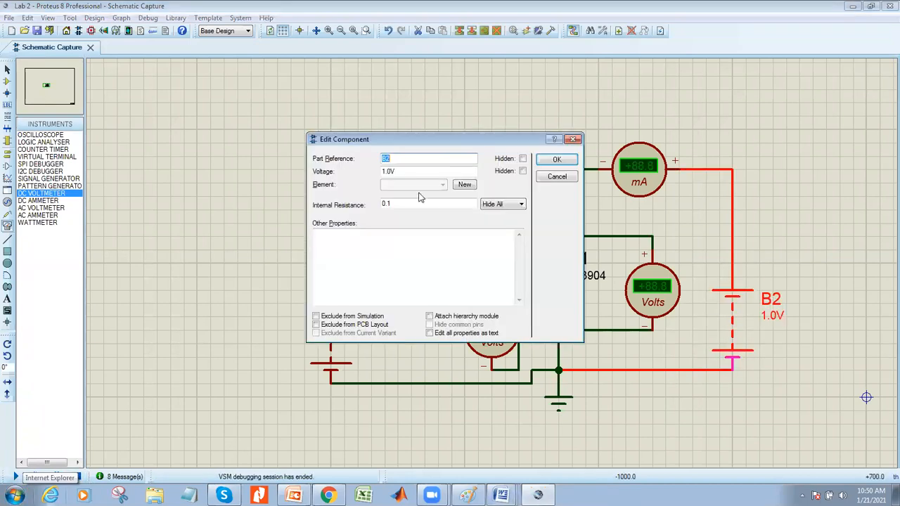
click(387, 173)
key(BackSpace)
text(5)
key(Return)
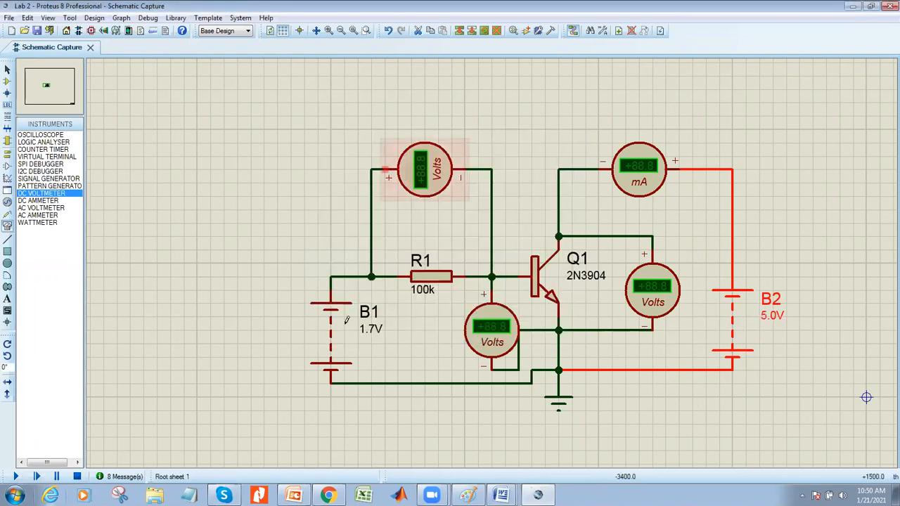
click(15, 478)
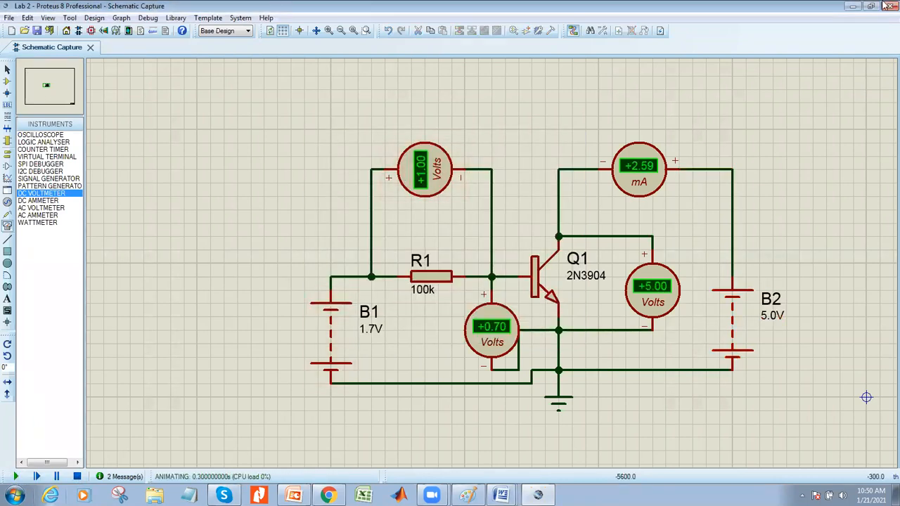
Step: Switch to the LAB 2 Word document and record 2.59mA in Table 1 for VCE 5 and IB = 10 µA
click(853, 6)
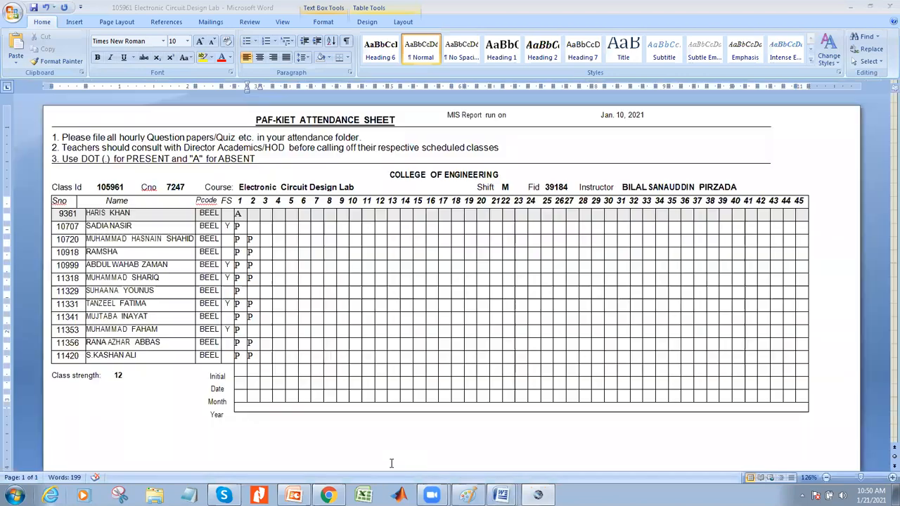
mouse_move(502, 495)
click(468, 450)
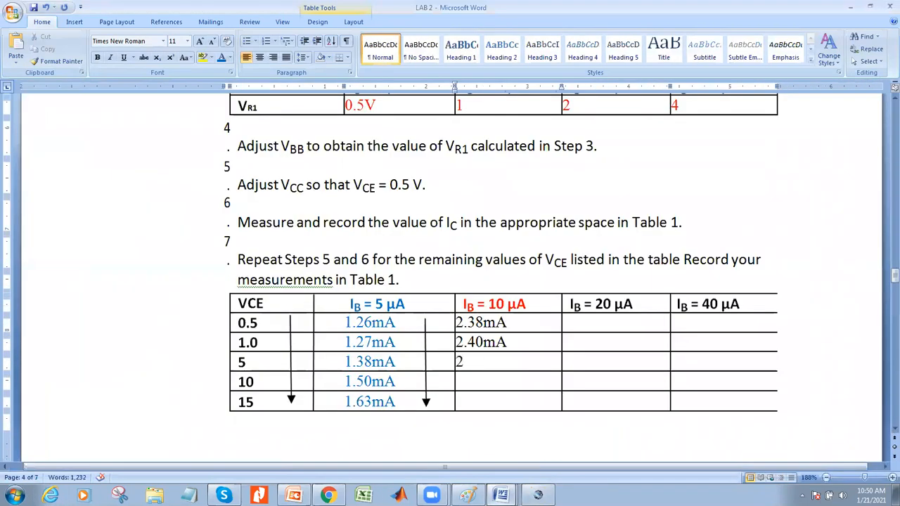
text(2.59mA)
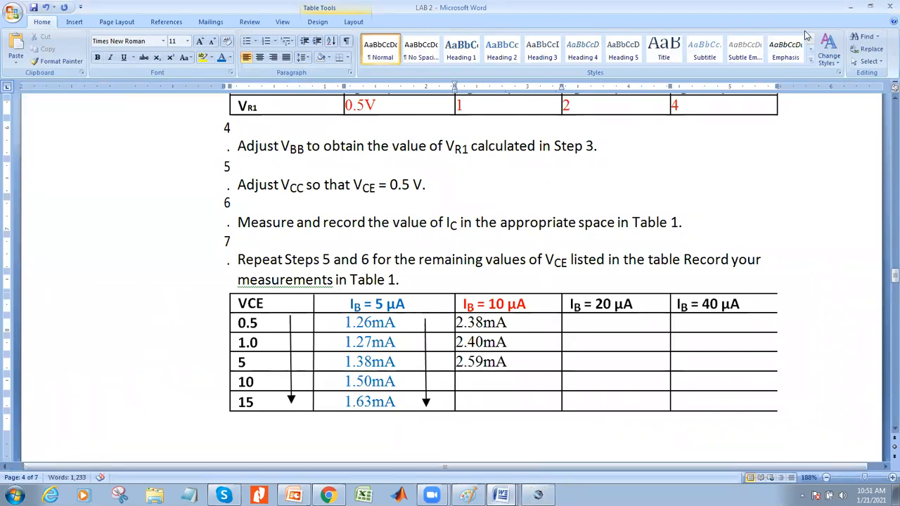
Step: Return to Proteus, set the voltage of battery B2 to 10V and run the simulation
click(850, 7)
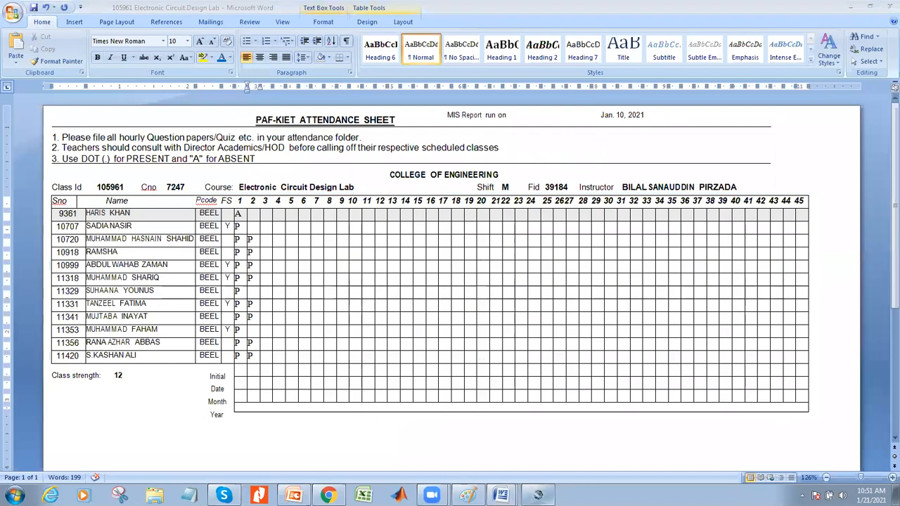
click(83, 495)
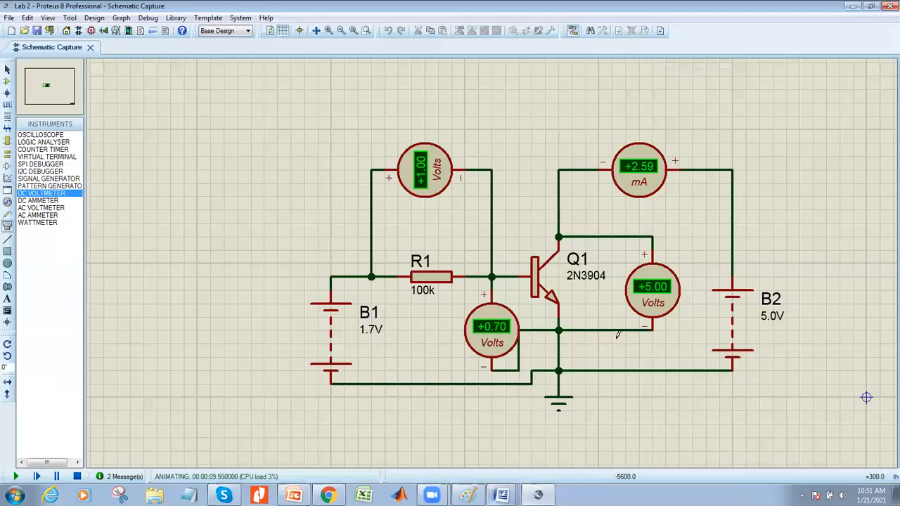
double_click(727, 320)
click(392, 172)
key(BackSpace)
text(10V)
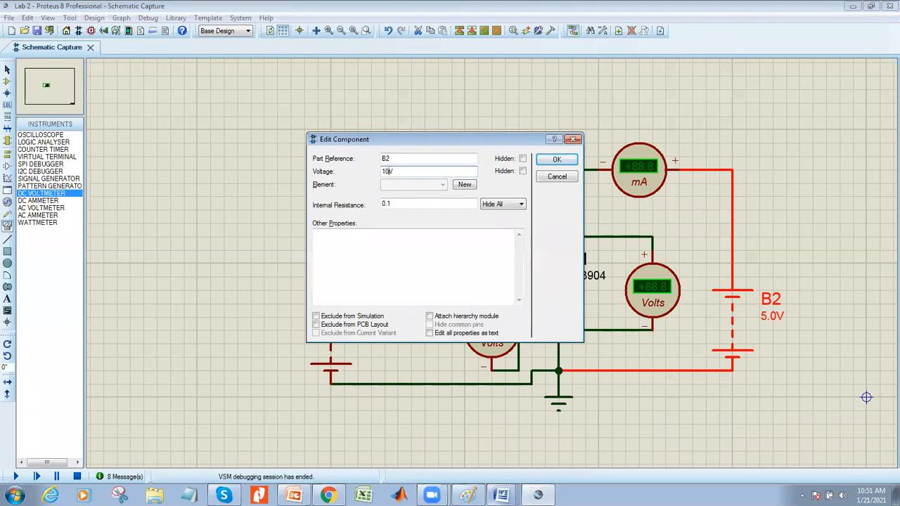
key(Return)
click(16, 492)
click(15, 471)
click(15, 477)
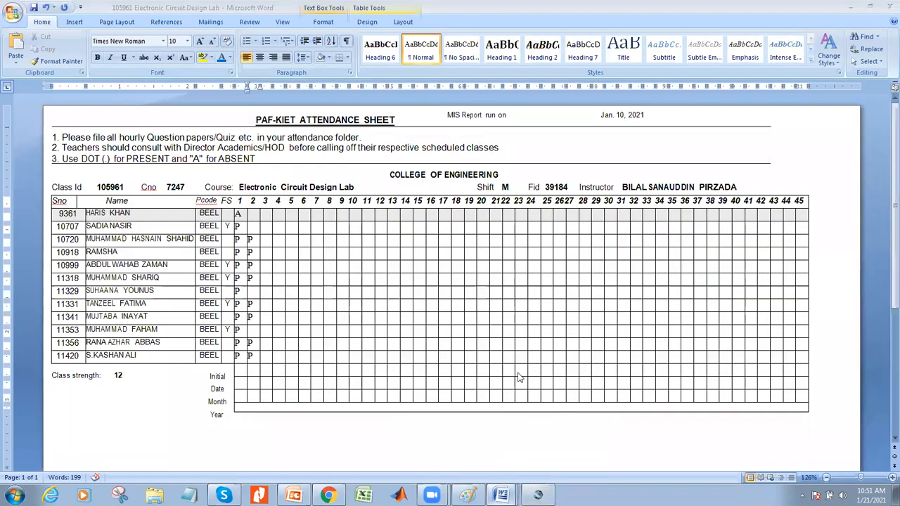
Step: Record 2.83mA in Table 1 of the LAB 2 Word document for VCE 10 and IB = 10 µA, and return to Proteus
text(2.)
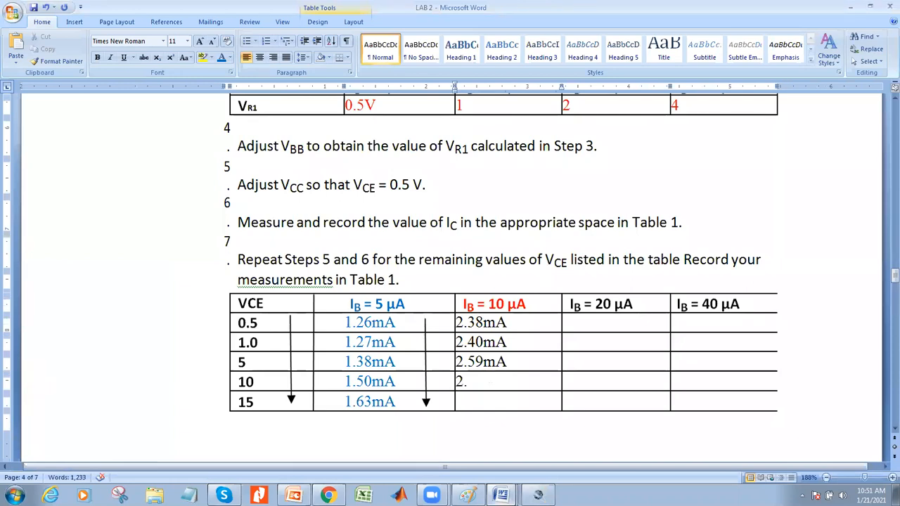
text(83mA)
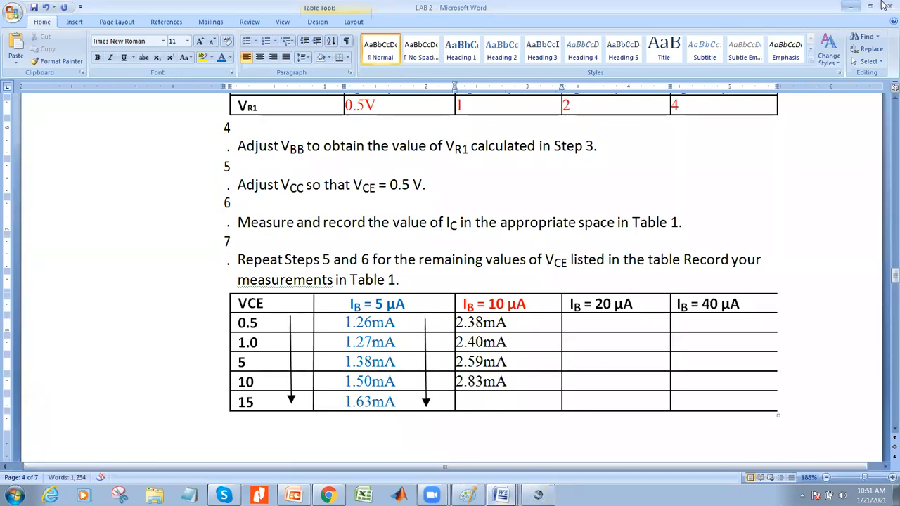
click(850, 6)
click(538, 495)
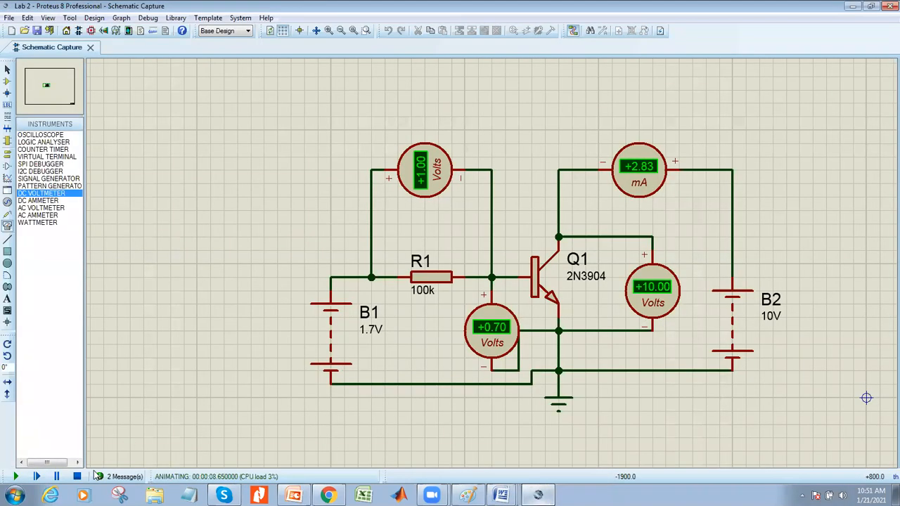
Step: Stop the simulation, set the voltage of battery B2 to 15V and restart the simulation
click(77, 476)
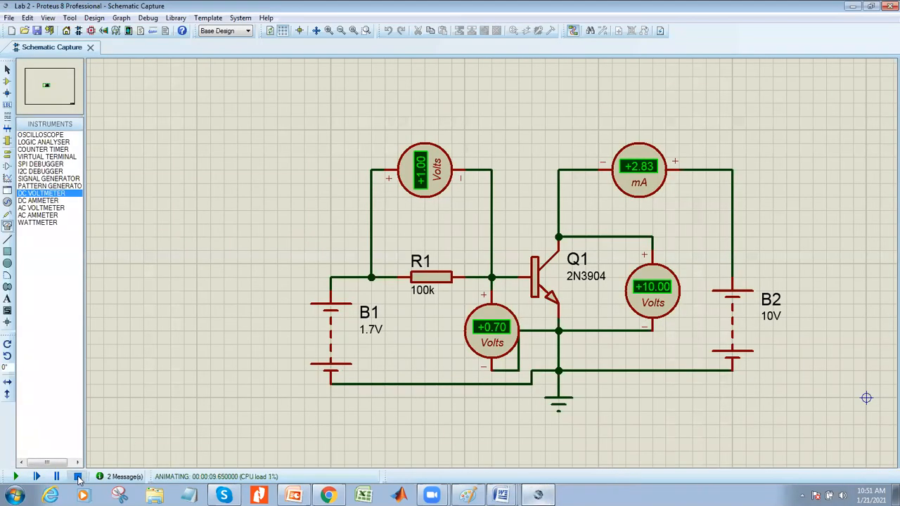
double_click(739, 337)
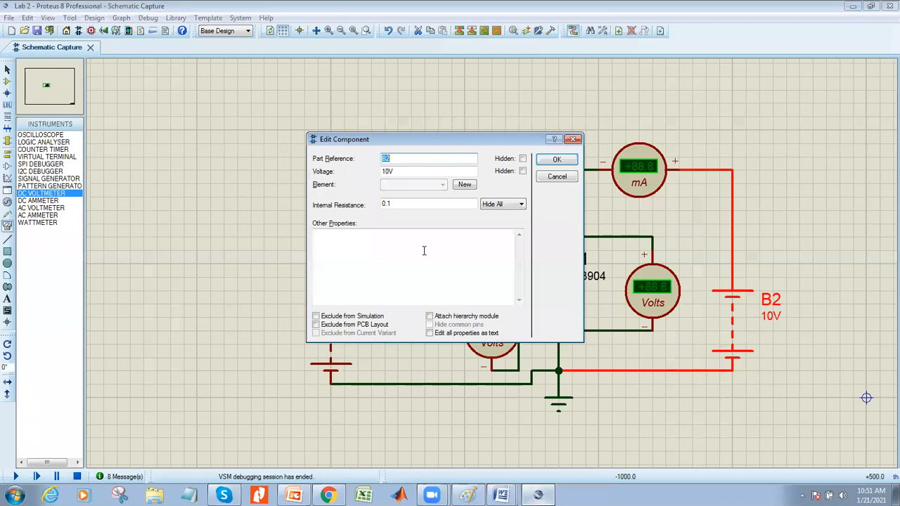
click(392, 173)
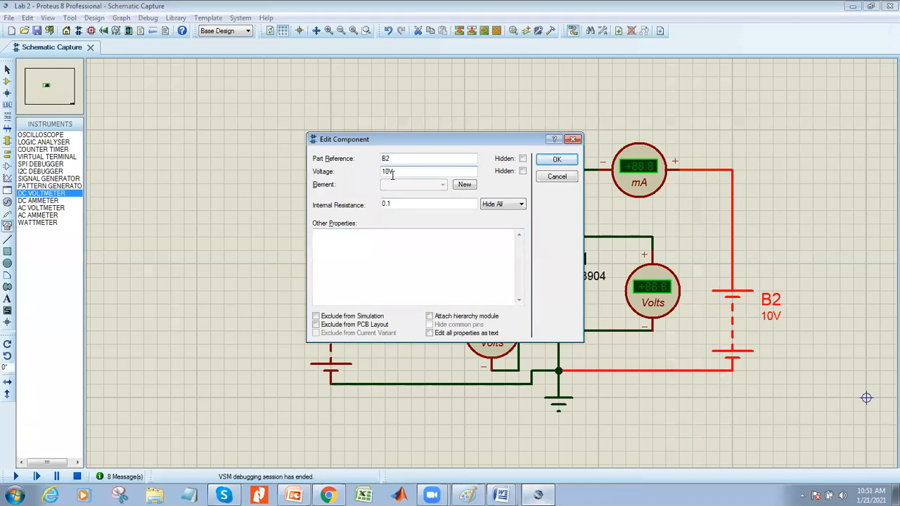
click(557, 158)
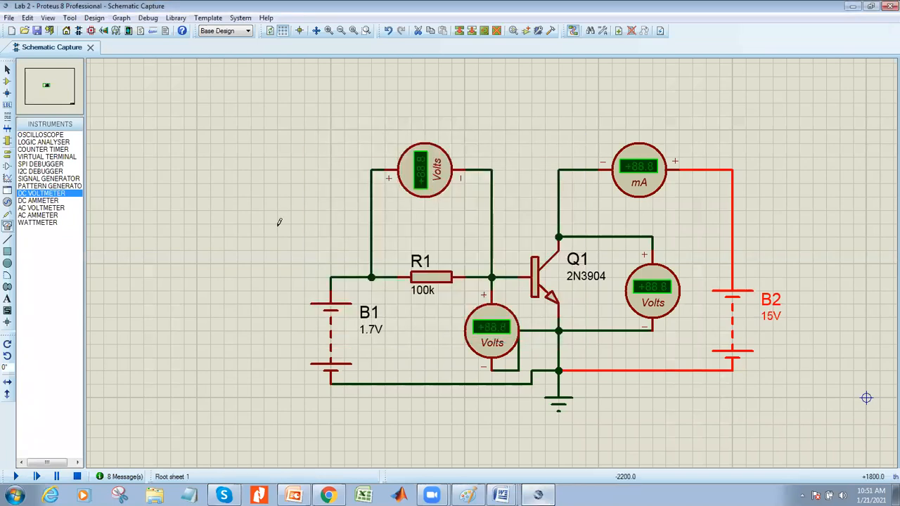
click(16, 477)
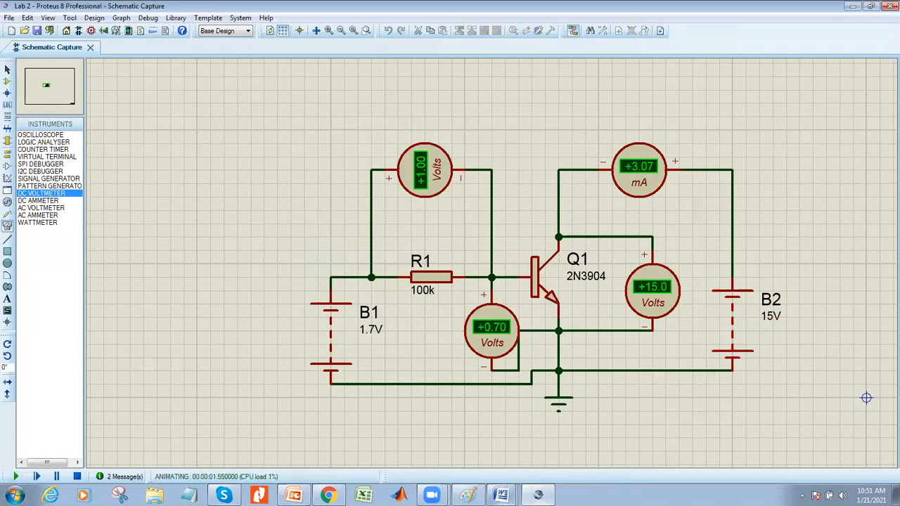
Step: Switch to the LAB 2 Word document and record 3.07mA in Table 1 for VCE 15 and IB = 10 µA
click(485, 452)
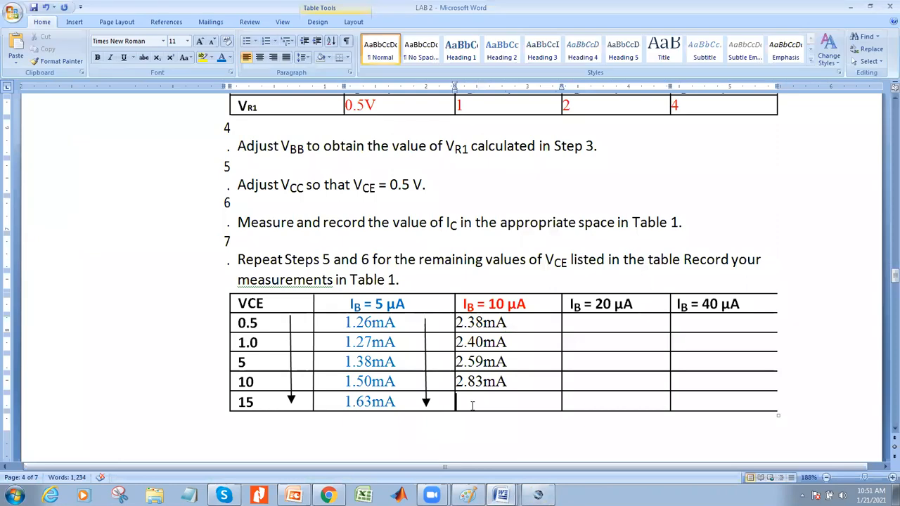
text(3.)
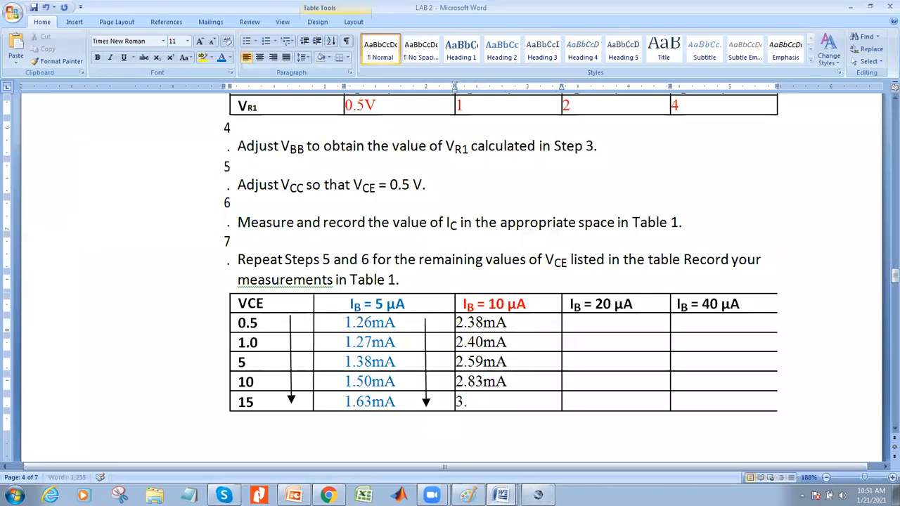
text(07mA)
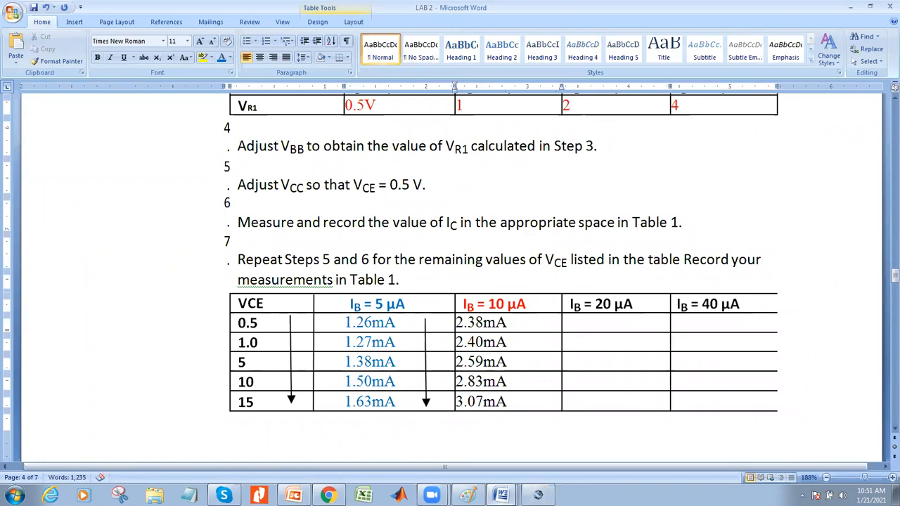
Step: Duplicate the downward arrow of the IB = 5 µA column and place the copy beside the IB = 10 µA values in Table 1
click(424, 365)
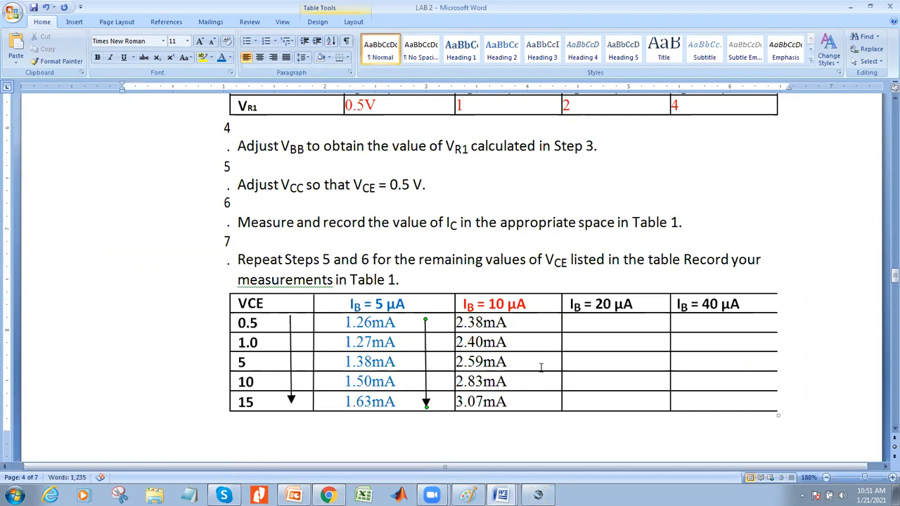
key(ctrl+v)
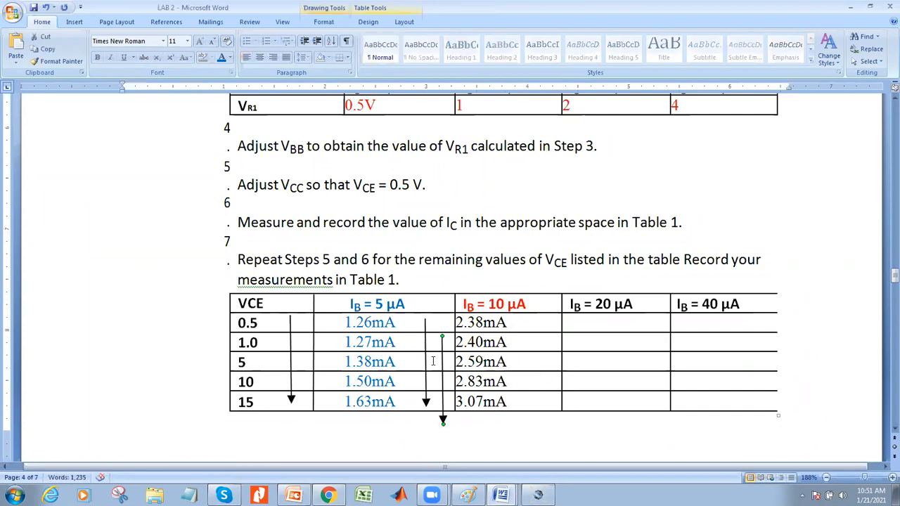
drag(442, 368, 535, 351)
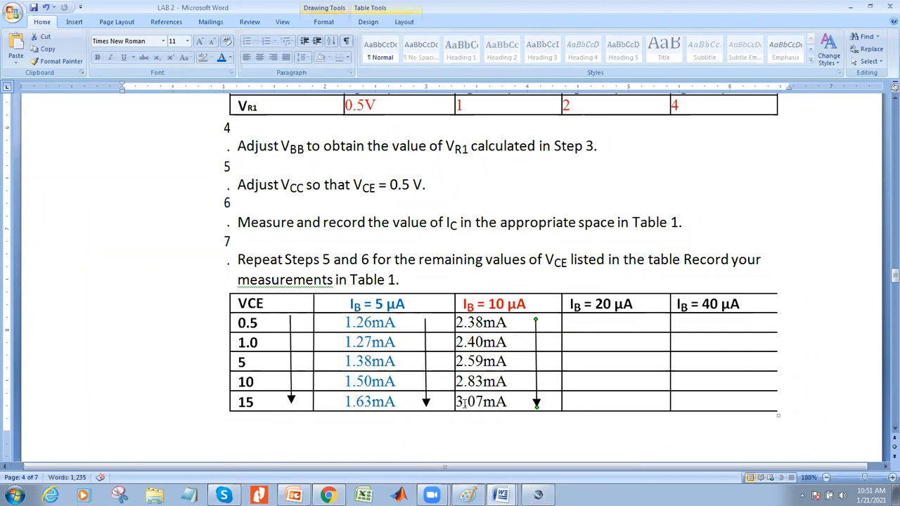
Step: Change the font color of the five collector current values in the IB = 10 µA column to dark purple
drag(514, 401, 500, 322)
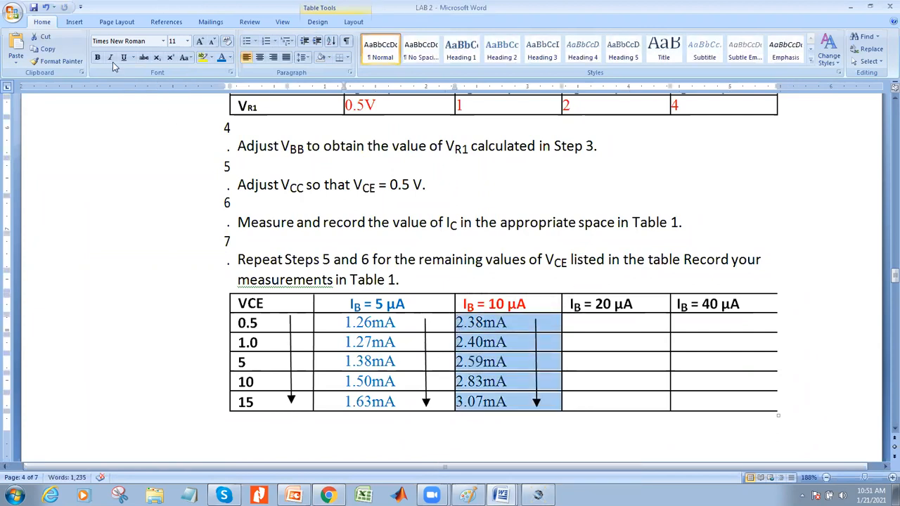
click(231, 59)
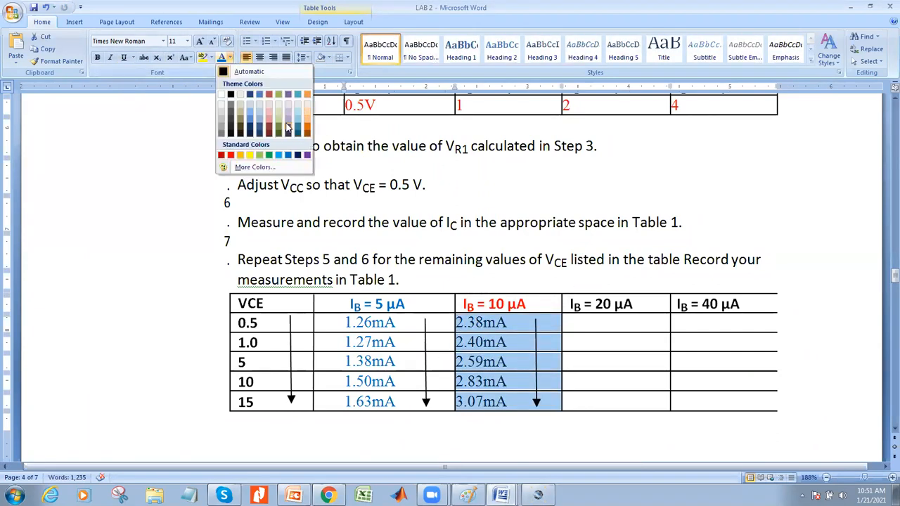
click(287, 125)
click(511, 460)
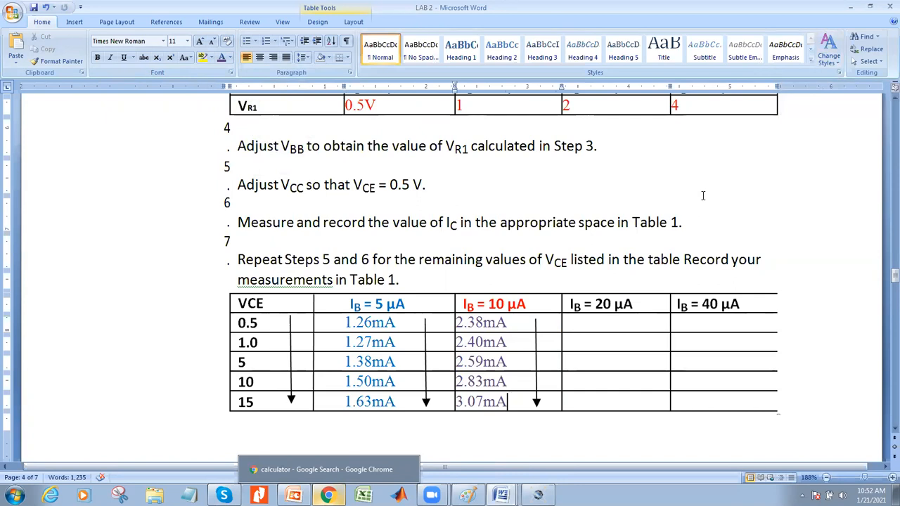
click(328, 495)
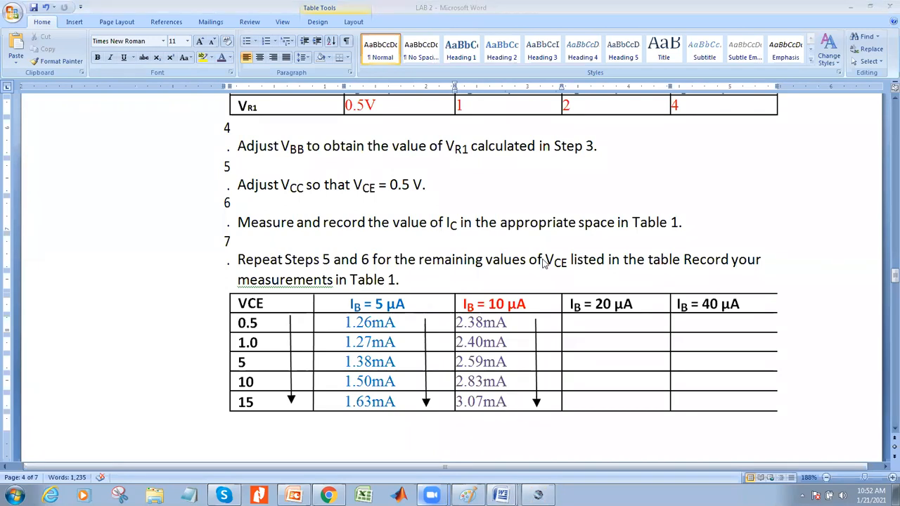
drag(885, 279, 884, 294)
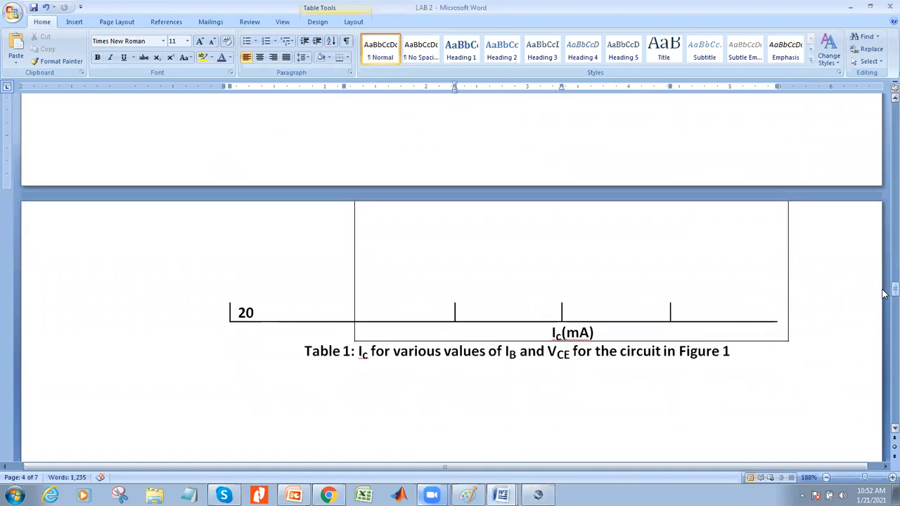
scroll(310, 291, up, 1)
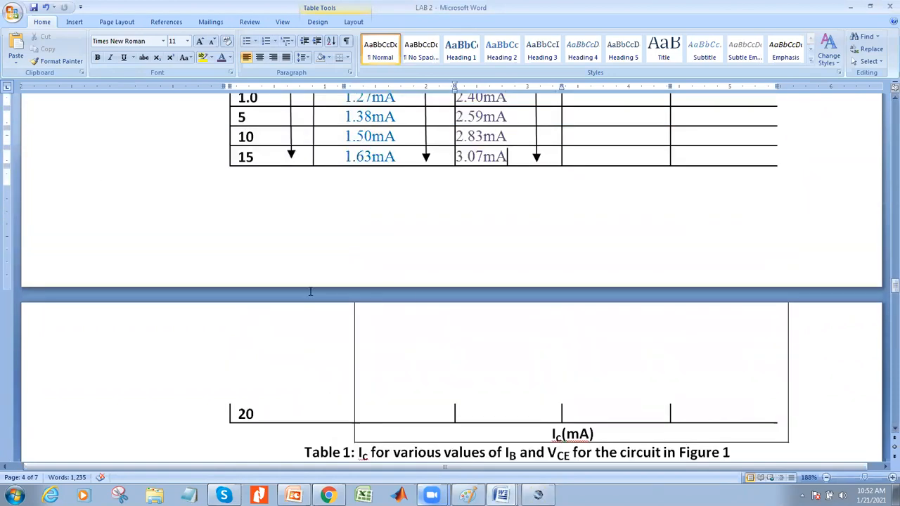
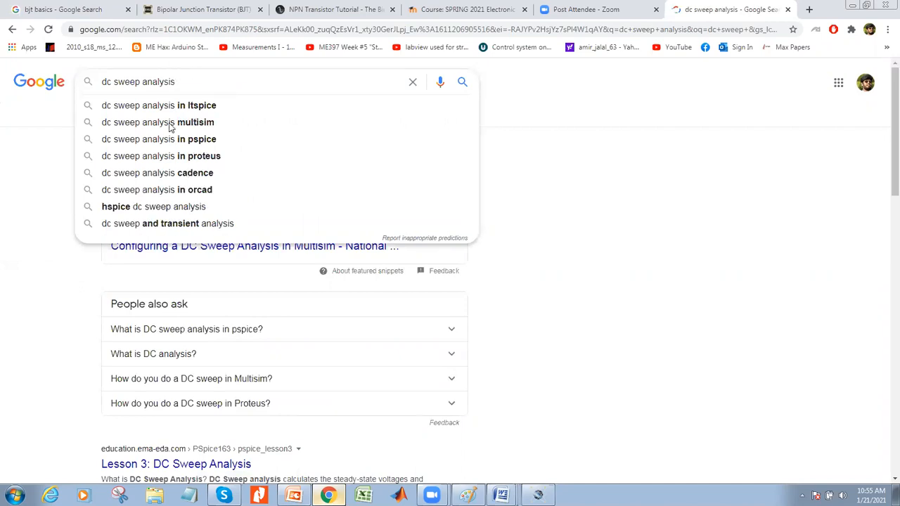
Step: Search Google for "dc sweep analysis in proteus" and open the result about plotting voltage vs current graphs in a new tab
click(191, 156)
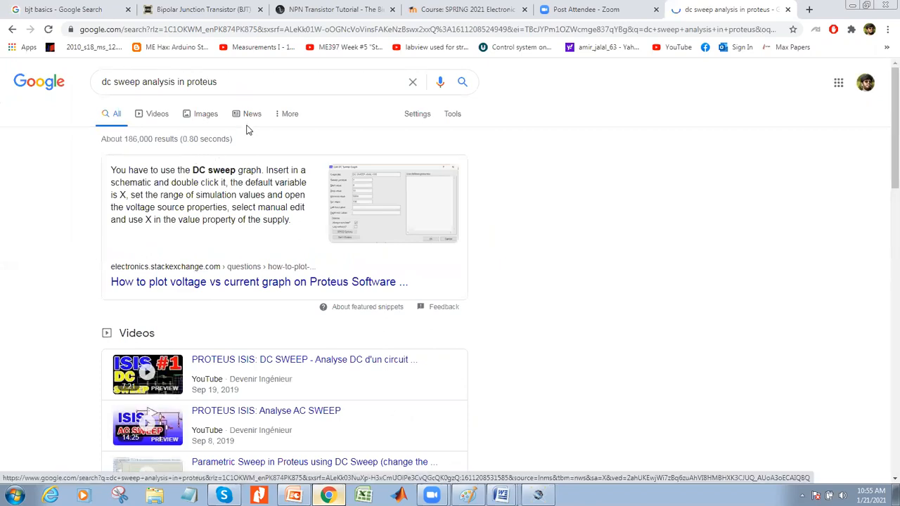
right_click(256, 280)
click(267, 288)
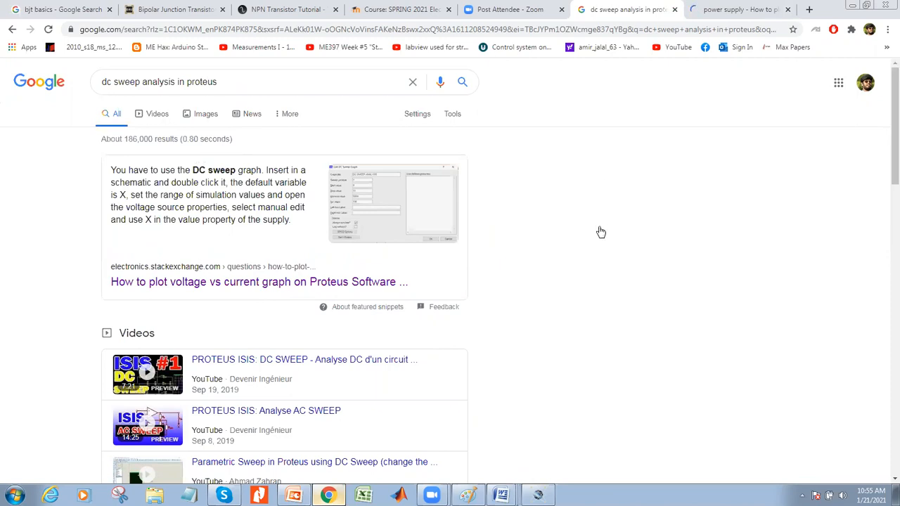
key(ctrl+Tab)
Step: Read the Stack Exchange question and its answers on plotting a voltage vs current graph with DC sweep analysis in Proteus
scroll(590, 352, down, 2)
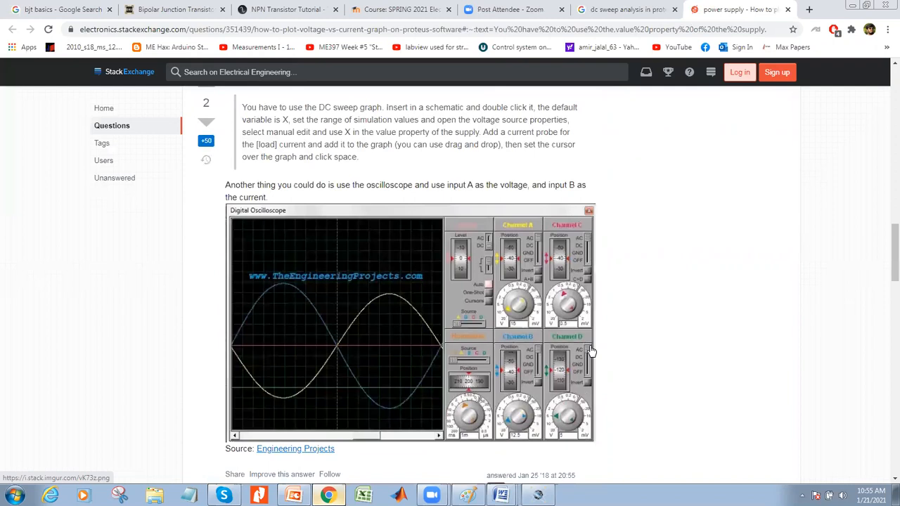
scroll(591, 351, up, 1)
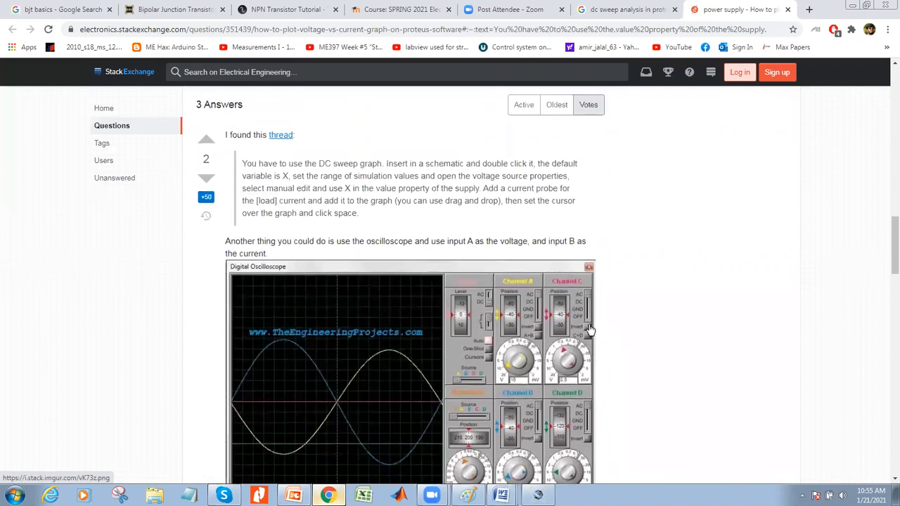
scroll(589, 330, down, 1)
scroll(583, 329, down, 2)
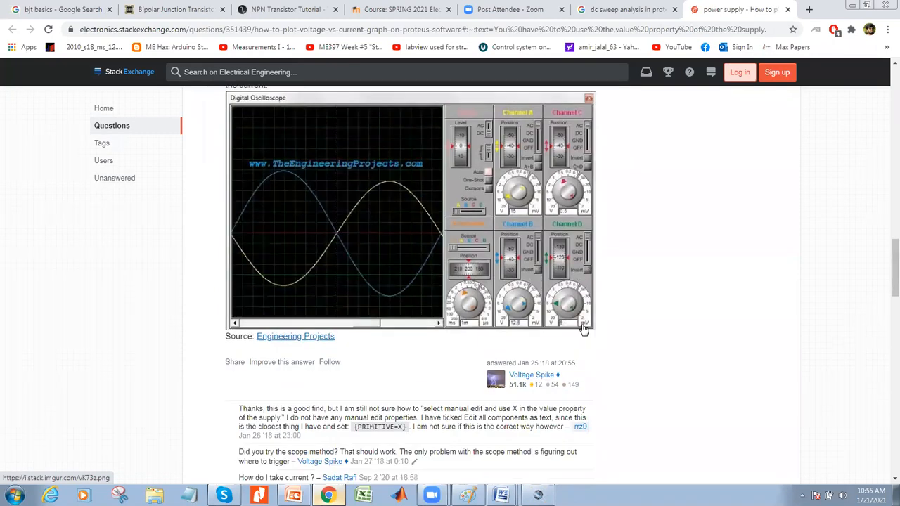
scroll(581, 330, down, 3)
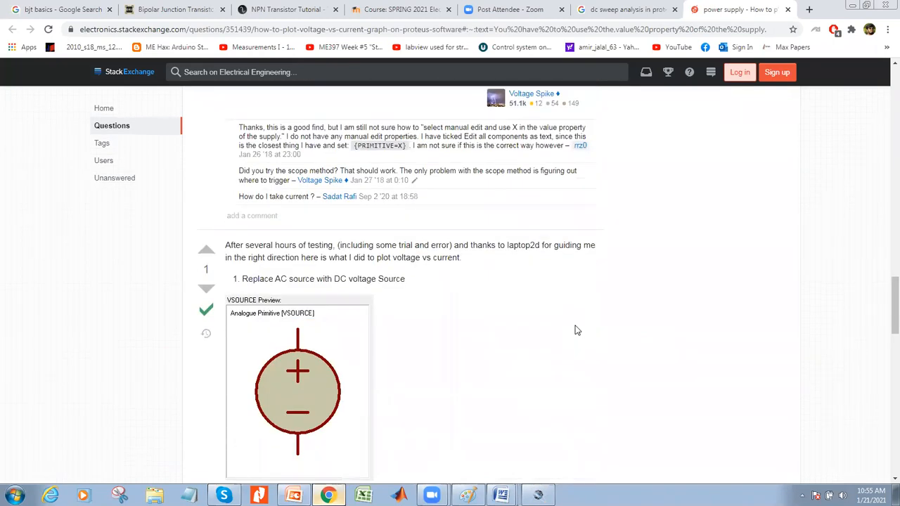
scroll(575, 330, down, 10)
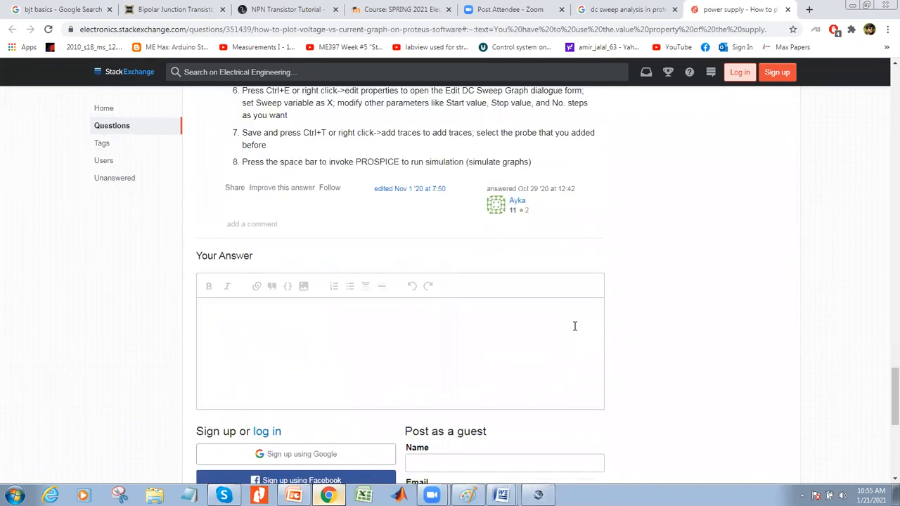
scroll(587, 316, down, 5)
scroll(543, 345, up, 10)
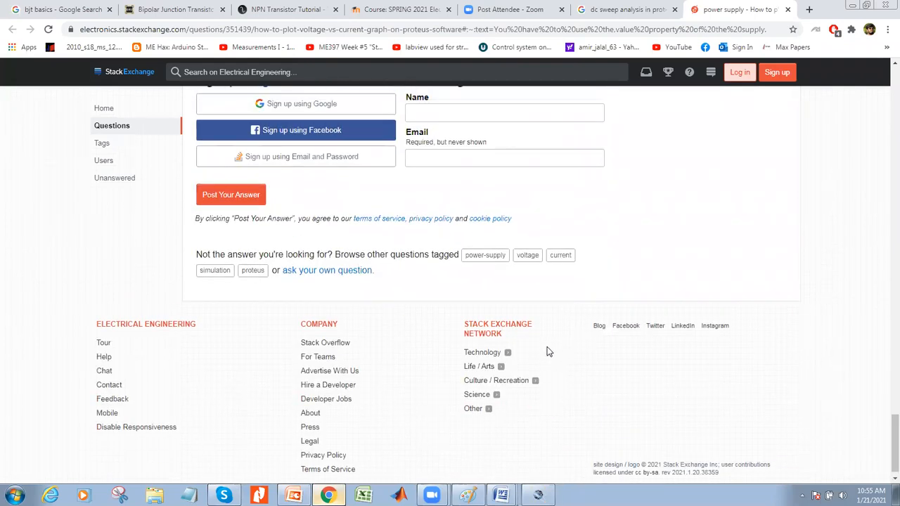
scroll(549, 348, up, 10)
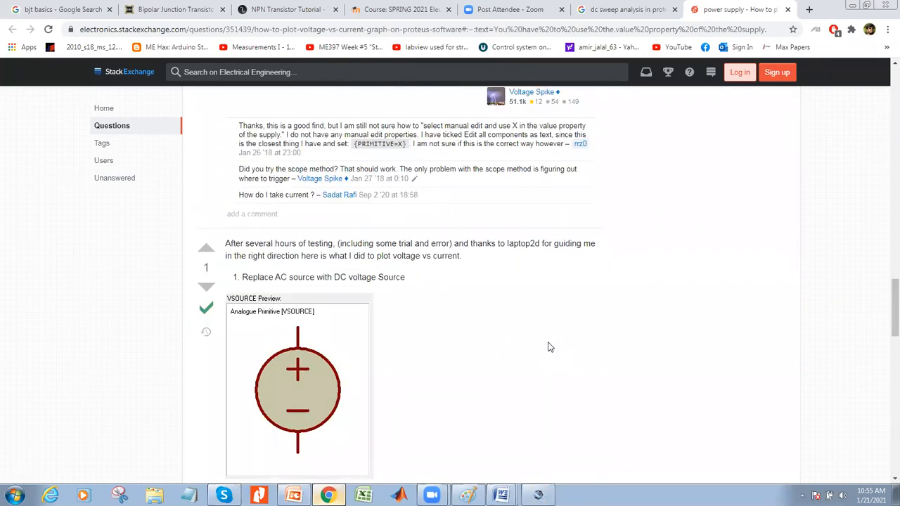
scroll(542, 347, up, 4)
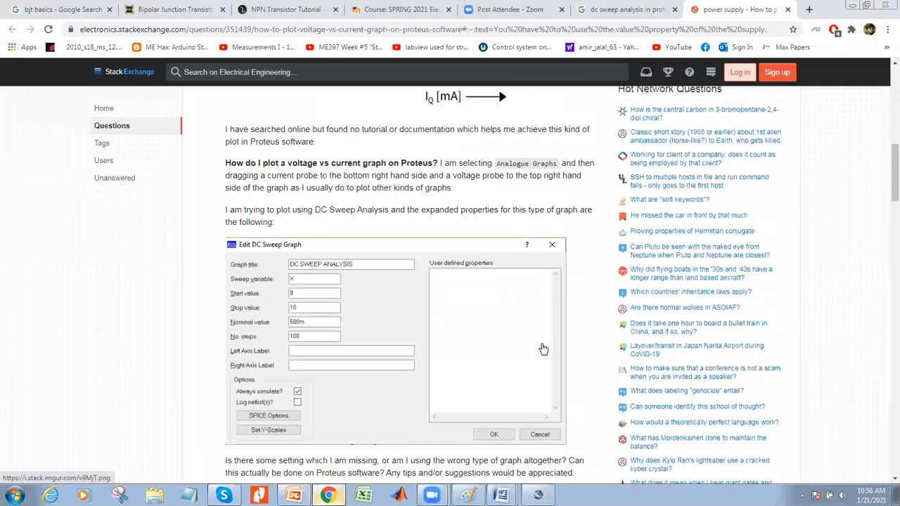
scroll(542, 349, up, 3)
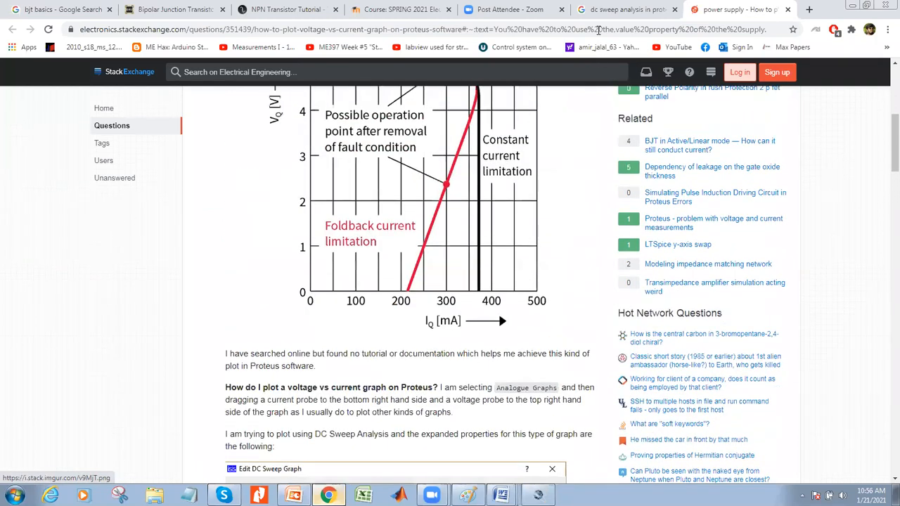
Step: Return to the search results and open the labcenter.com Simulation Graphs page in a new tab
click(614, 18)
scroll(543, 290, down, 5)
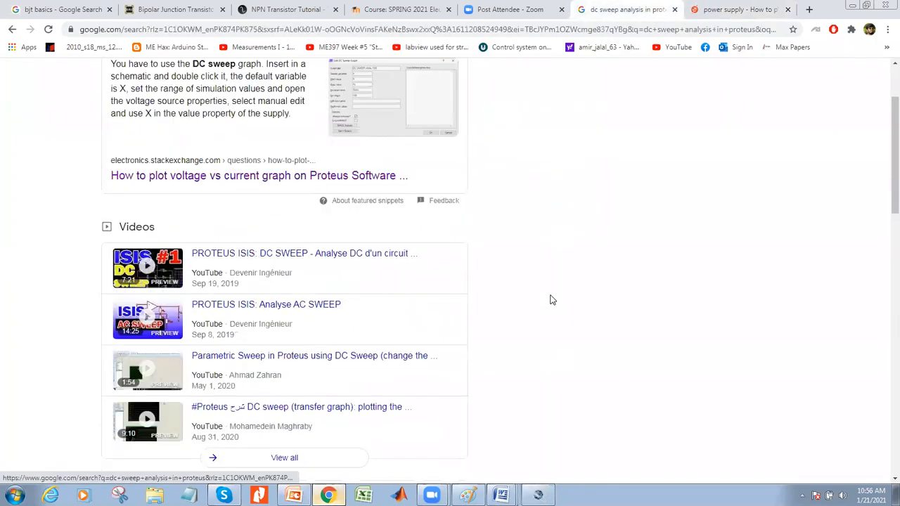
scroll(552, 300, down, 2)
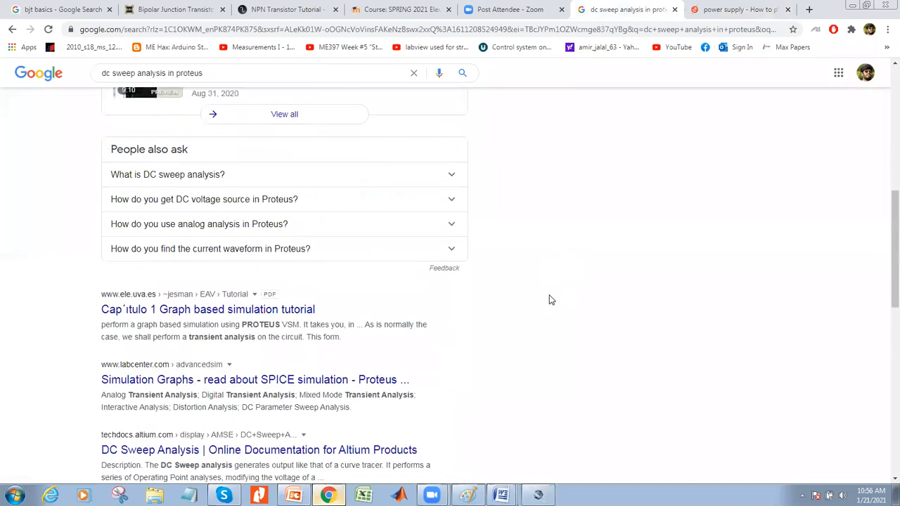
right_click(256, 380)
click(327, 276)
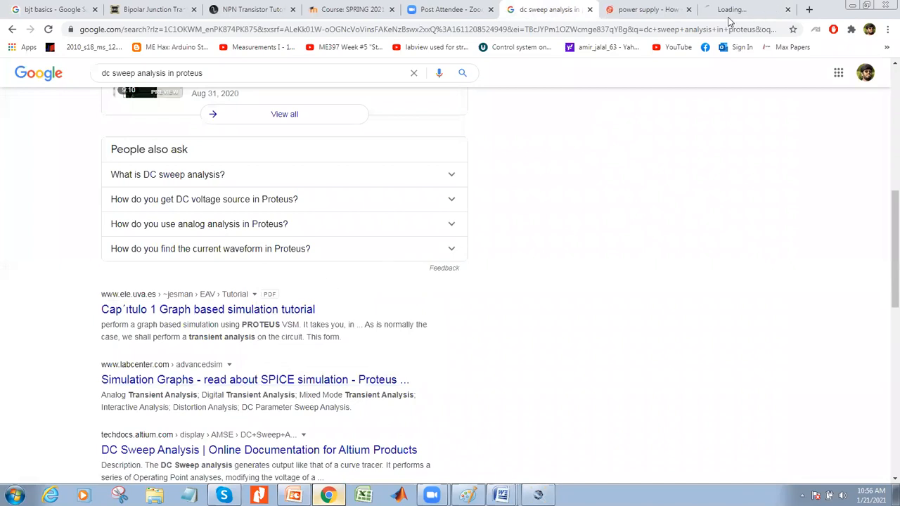
click(729, 15)
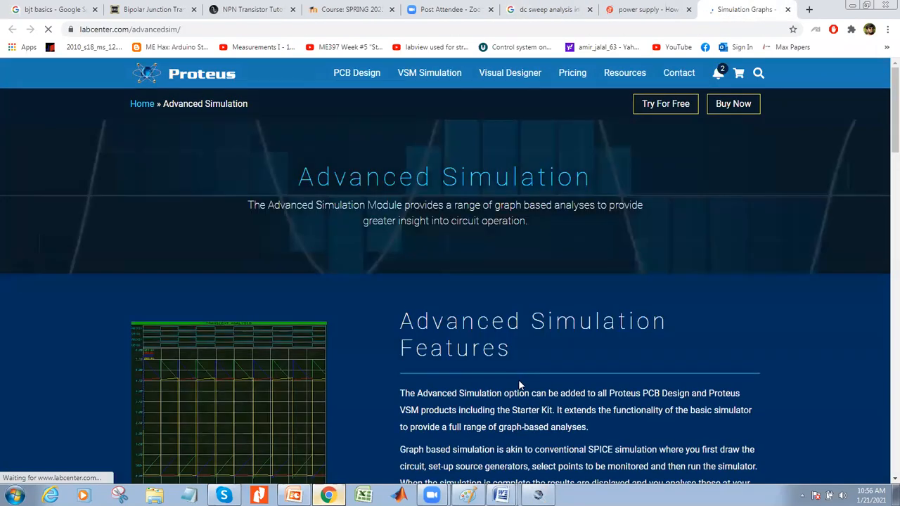
Step: Examine the Advanced Simulation page for its list of graph based analyses and the Conformance Analysis description
scroll(519, 385, down, 2)
scroll(519, 386, down, 4)
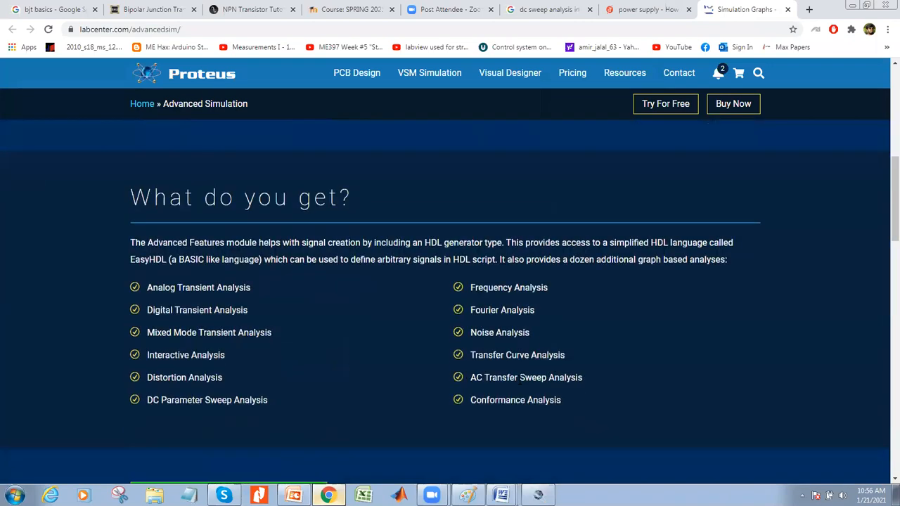
scroll(519, 378, up, 4)
scroll(519, 379, down, 6)
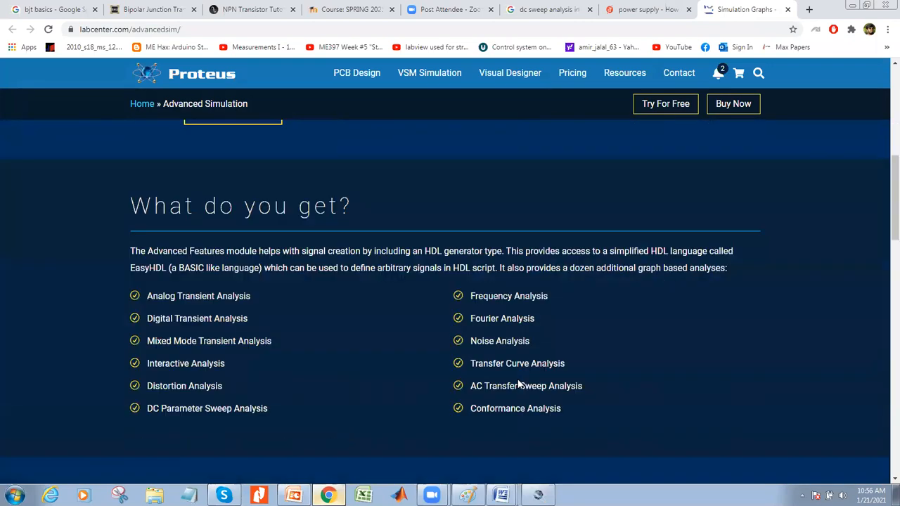
scroll(518, 384, down, 7)
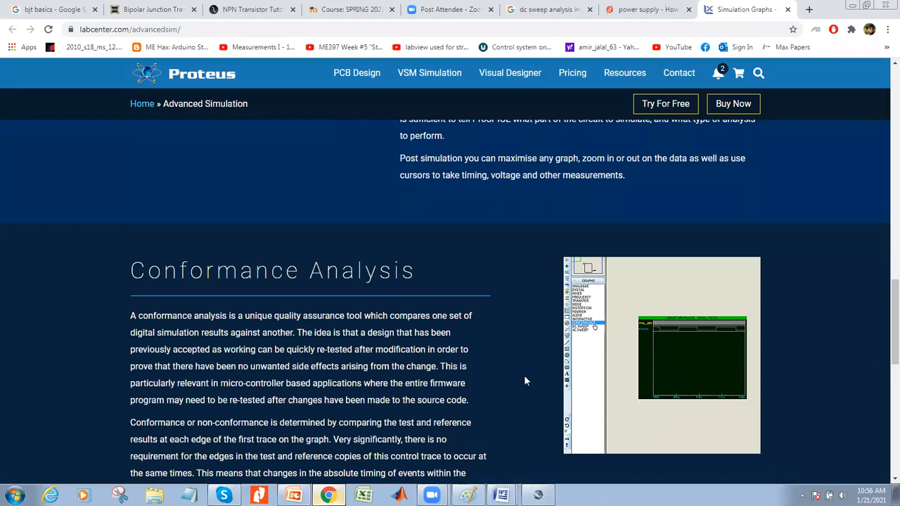
scroll(524, 379, down, 7)
scroll(522, 381, down, 2)
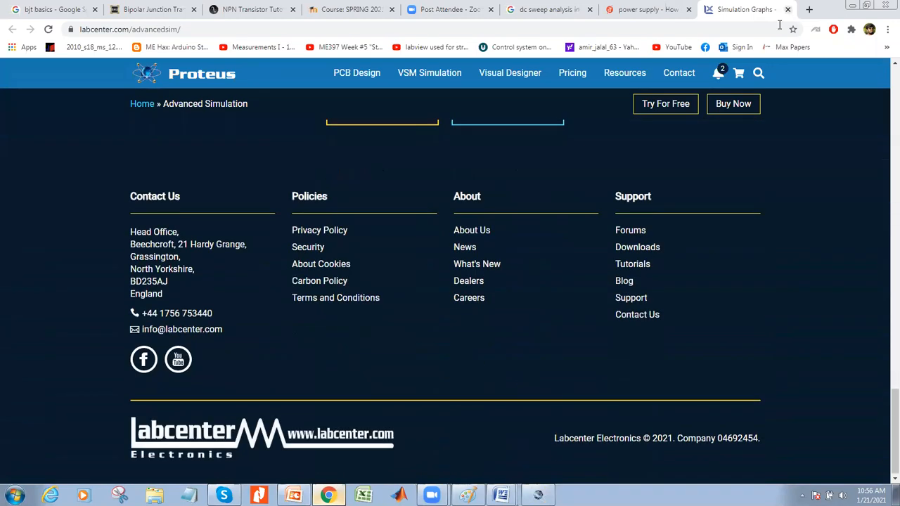
Step: Switch to the Proteus schematic, stop the simulation and place a Conformance graph in the empty area beside battery B1
click(538, 494)
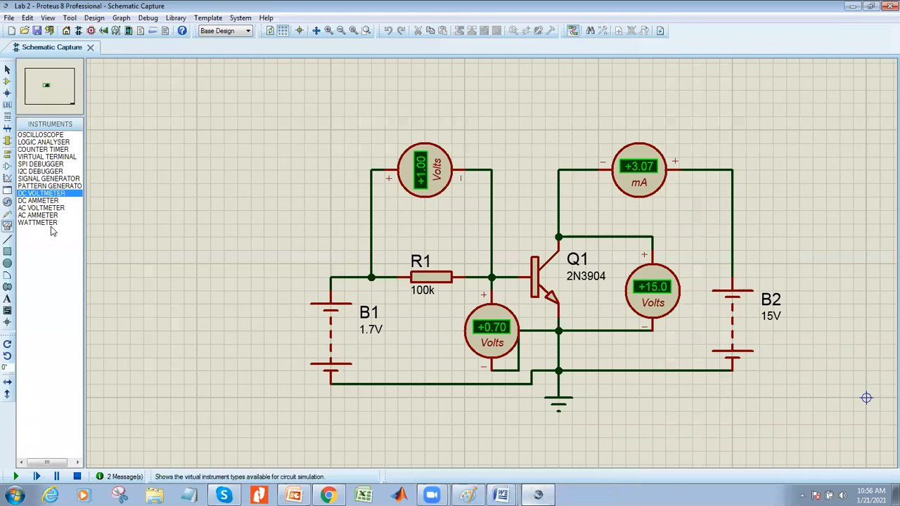
click(7, 213)
click(7, 180)
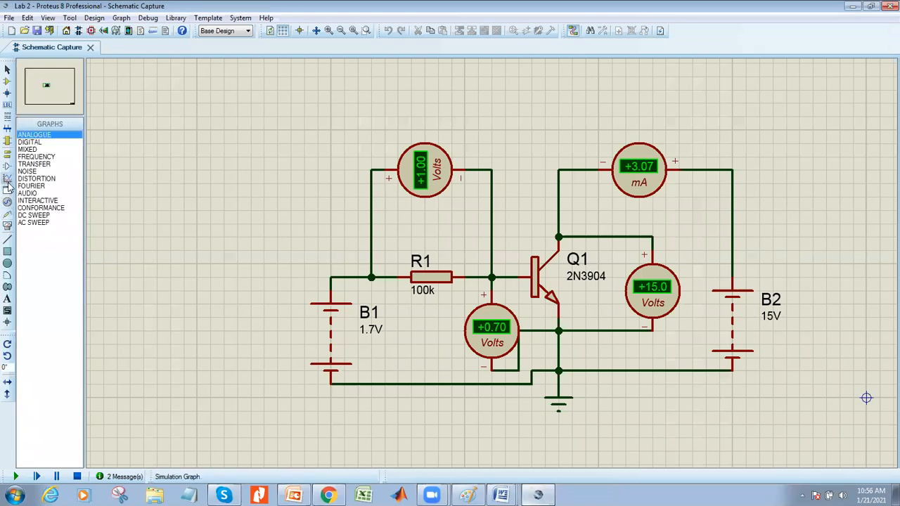
click(59, 209)
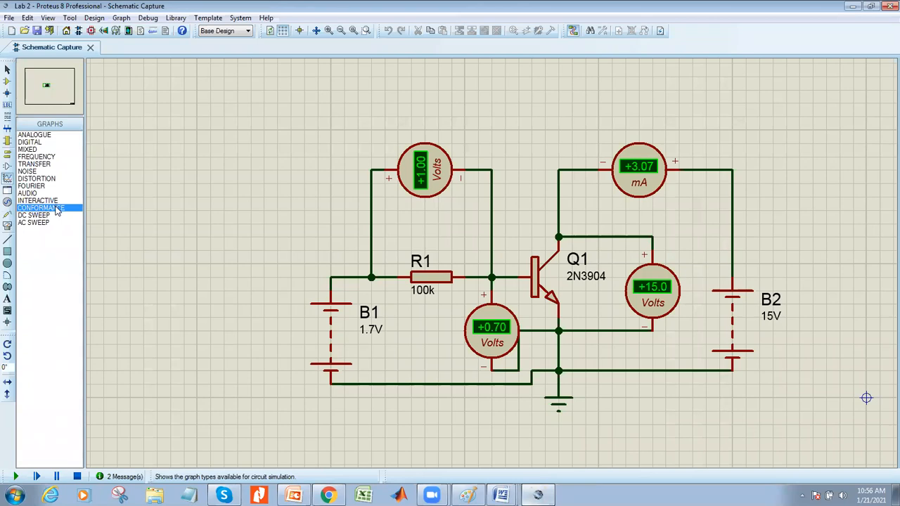
click(78, 477)
click(171, 234)
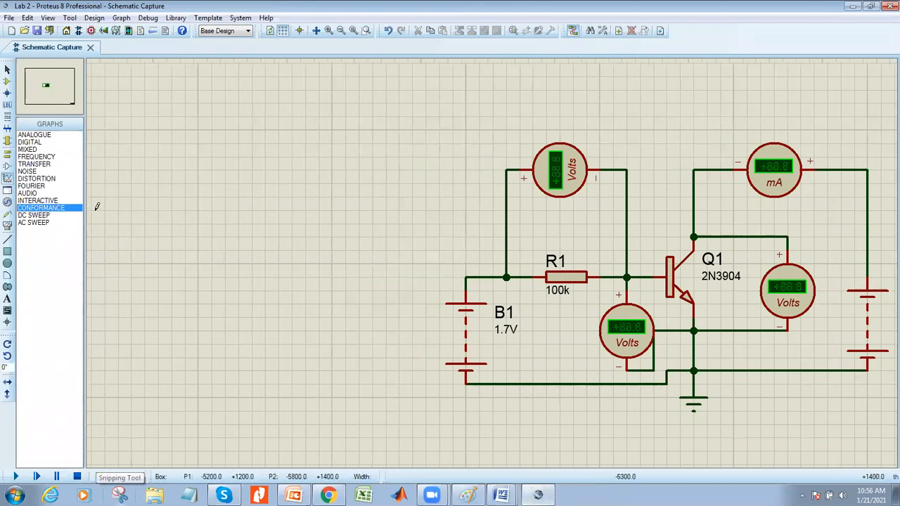
key(Escape)
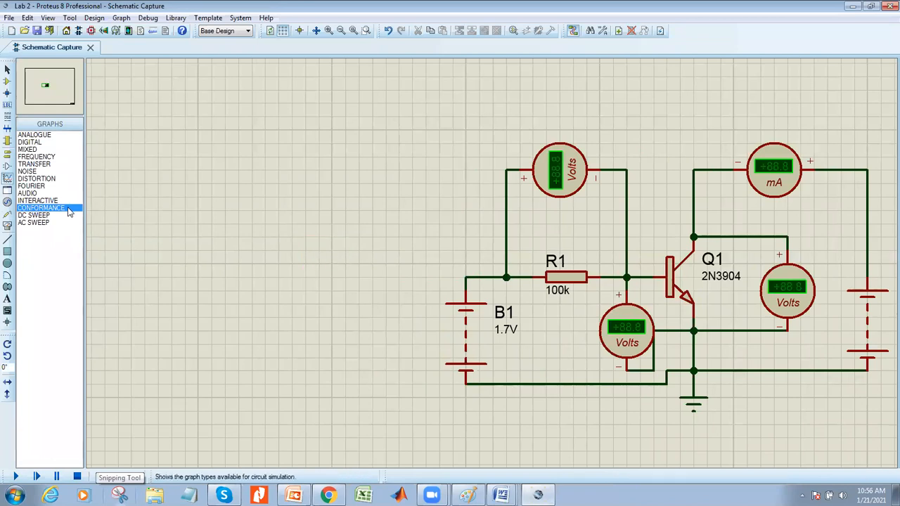
click(320, 275)
click(257, 234)
click(270, 245)
click(270, 245)
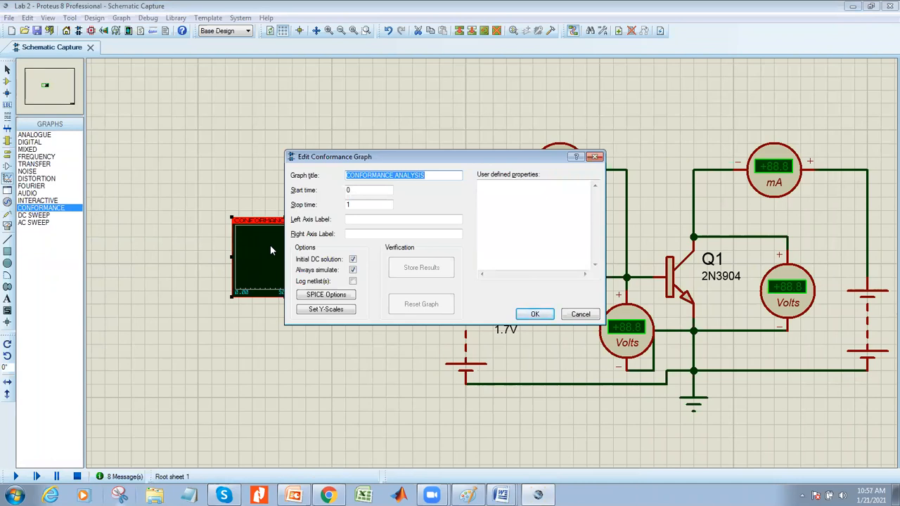
click(595, 158)
Step: Enlarge the Conformance Analysis graph by extending its lower-right and upper-left corners outward in the empty area beside the circuit
drag(340, 296, 406, 378)
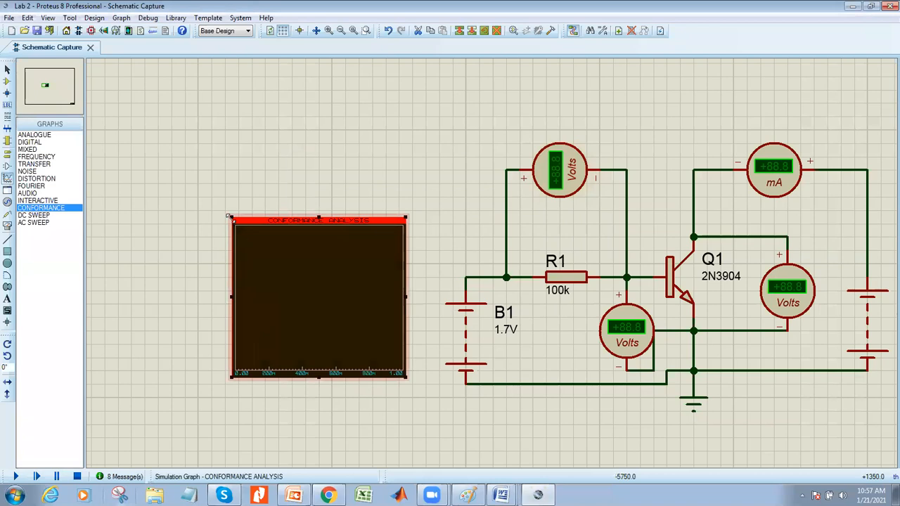
drag(230, 220, 165, 178)
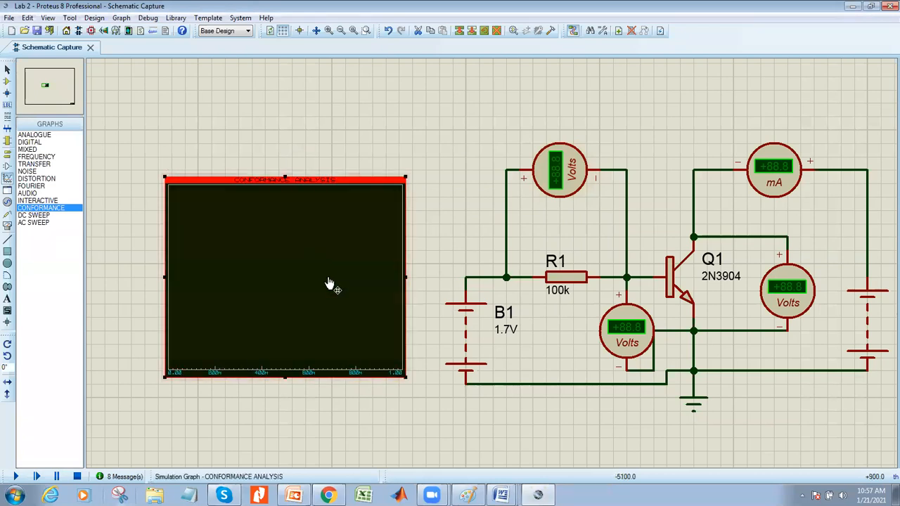
double_click(330, 284)
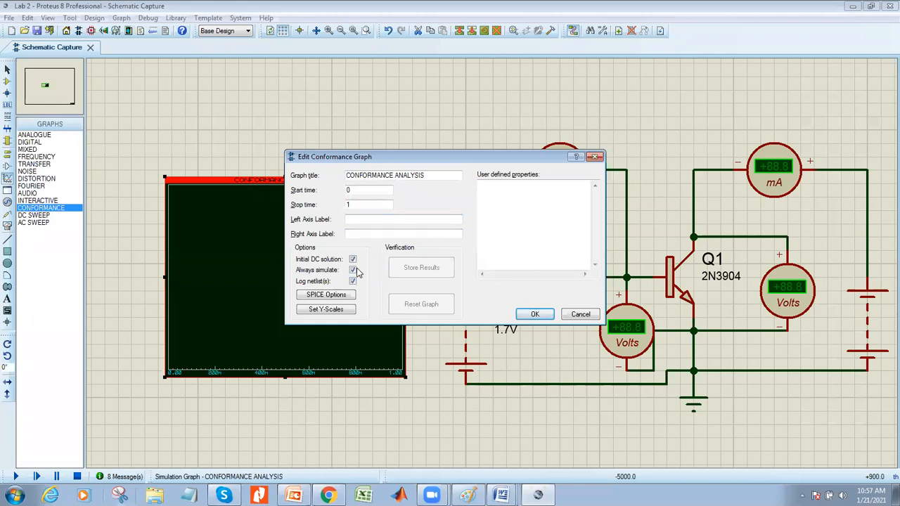
click(596, 156)
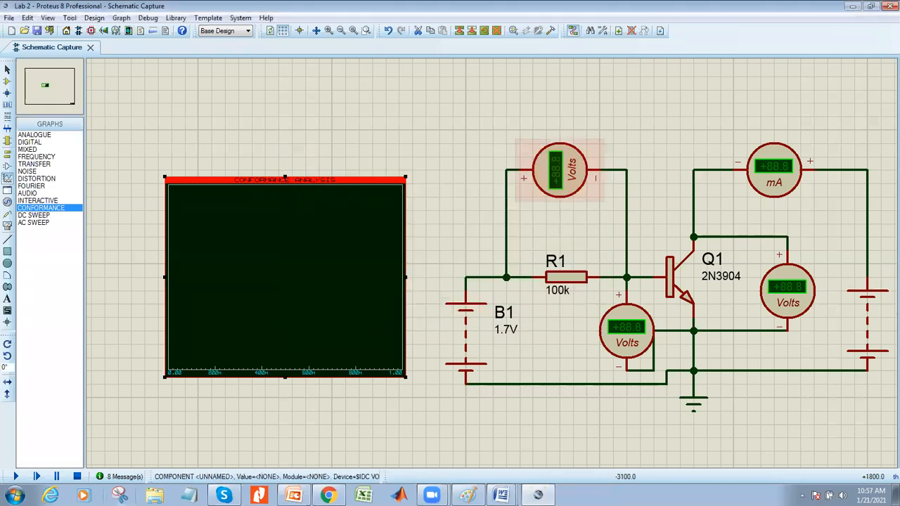
Step: Start the circuit simulation with the Conformance Analysis graph in place and select the graph
click(15, 477)
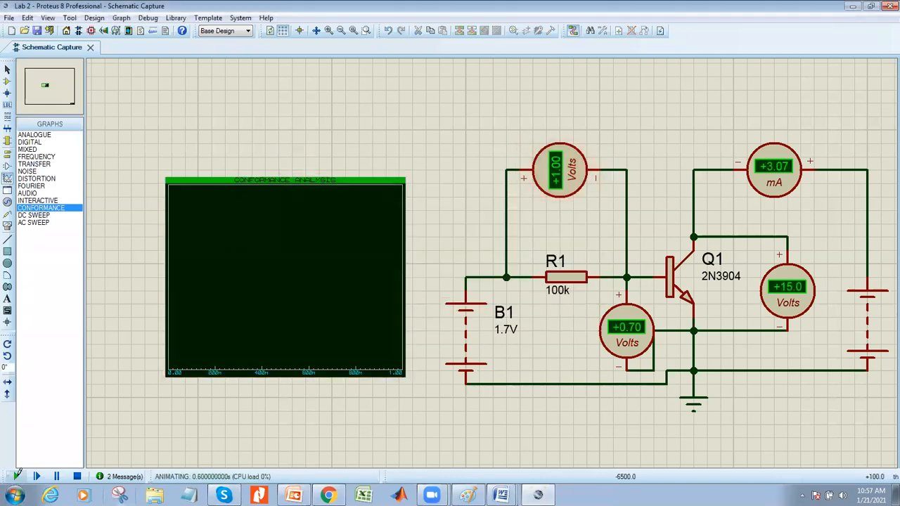
right_click(285, 255)
click(285, 265)
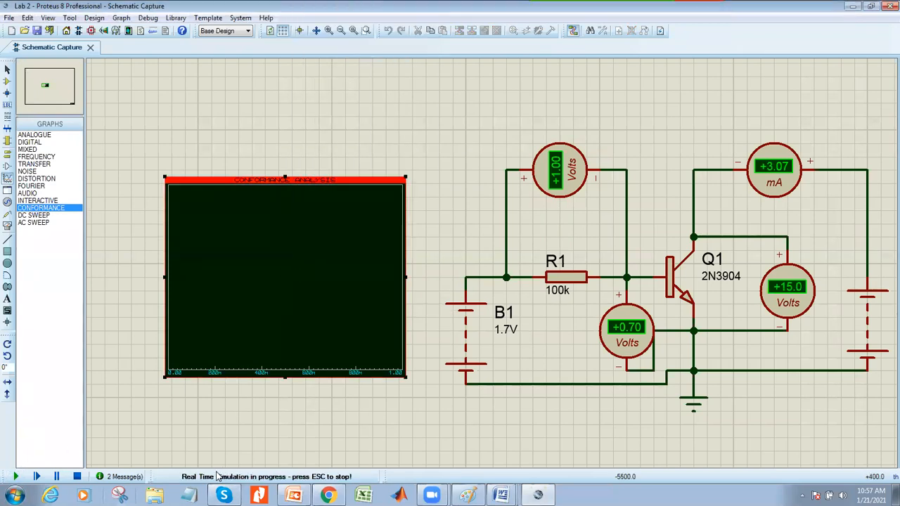
Step: Stop the circuit simulation, switch to Chrome and review the Conformance Analysis section of the Advanced Simulation page through to its end
click(76, 477)
click(327, 495)
scroll(496, 330, up, 5)
scroll(492, 344, up, 4)
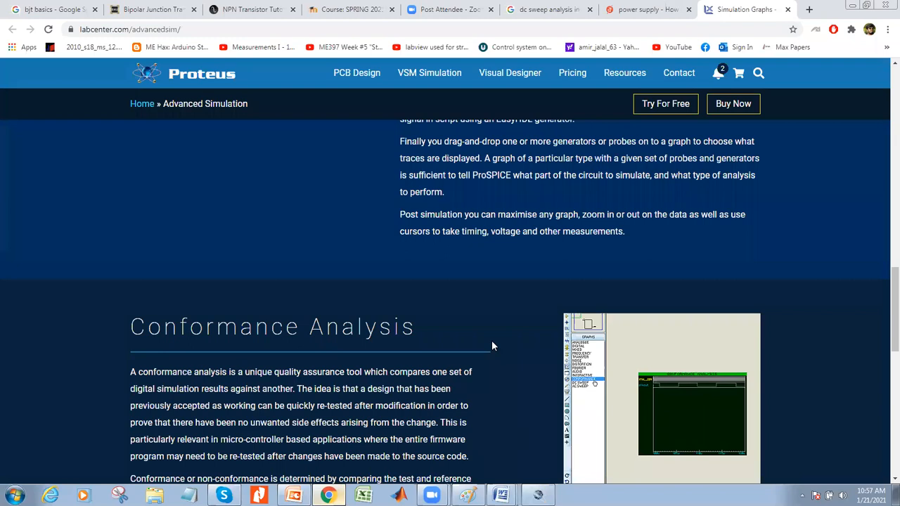
scroll(492, 345, down, 2)
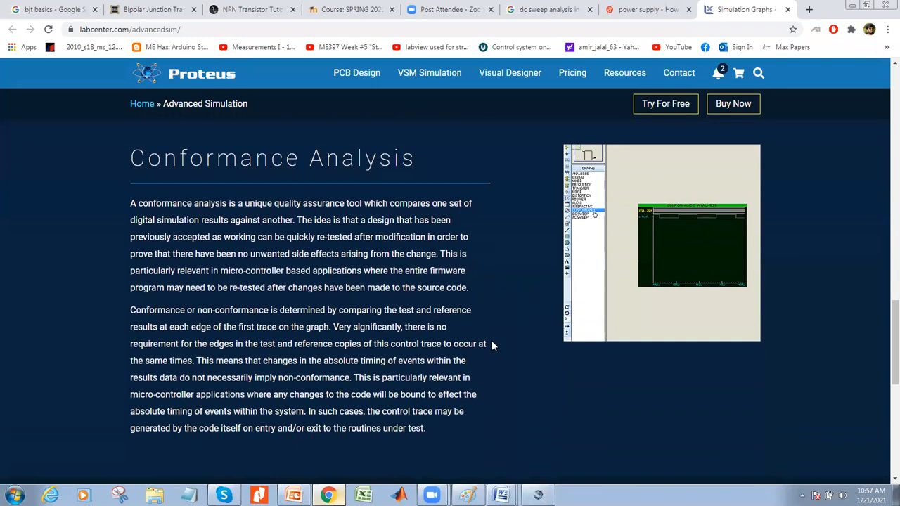
scroll(492, 345, down, 6)
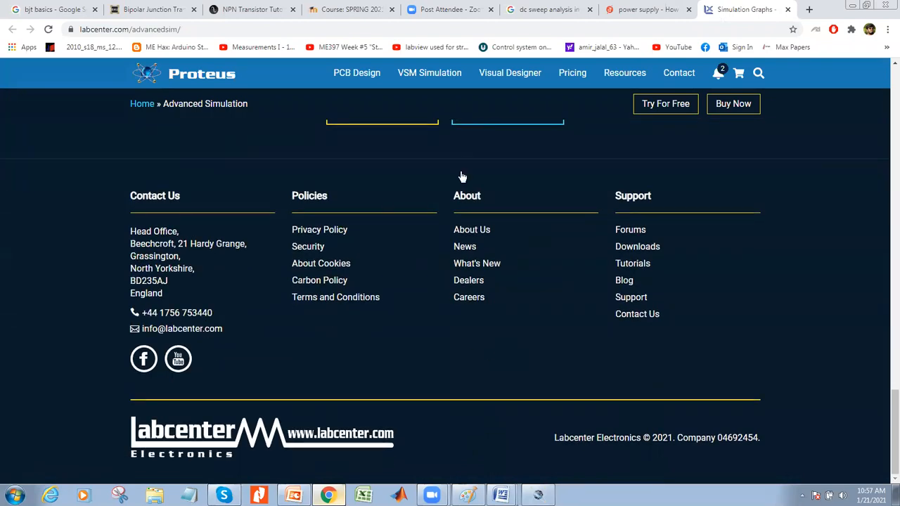
mouse_move(573, 73)
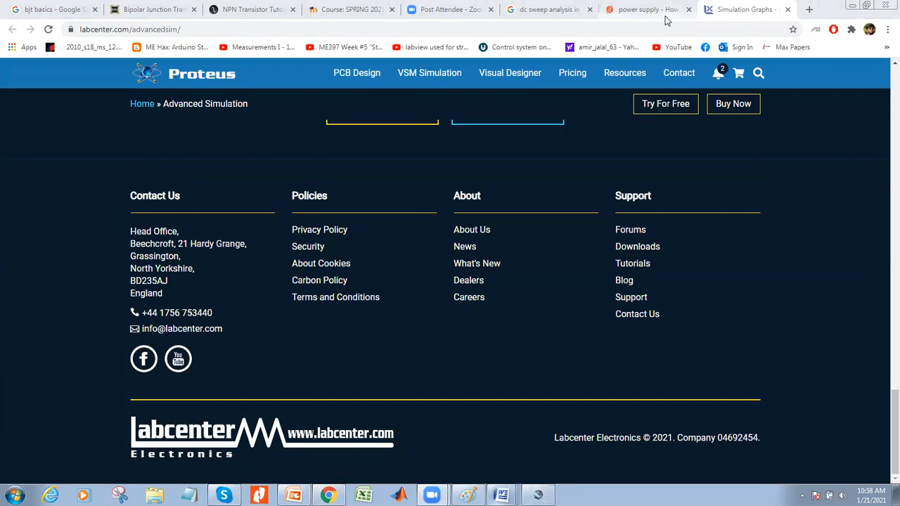
Step: Return to the Google results for "dc sweep analysis in proteus", look through them and show the image results
click(666, 21)
click(527, 23)
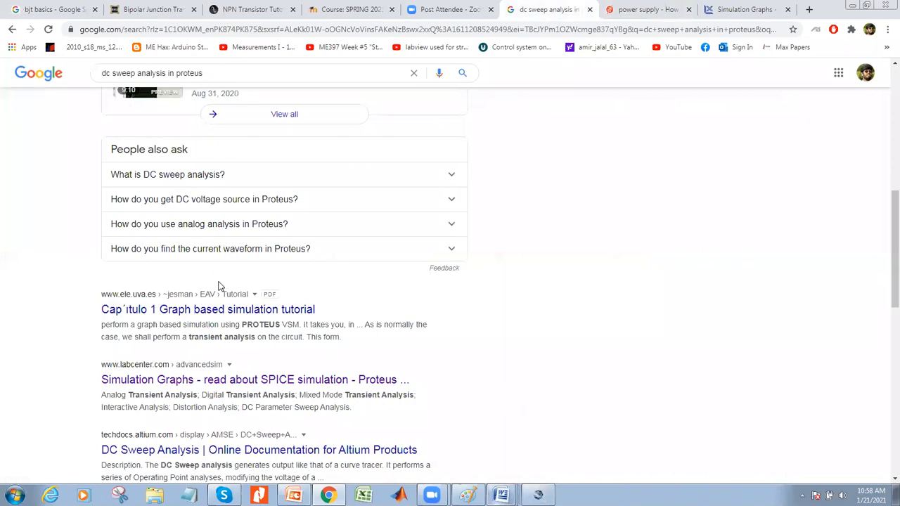
scroll(218, 286, down, 1)
scroll(215, 307, down, 2)
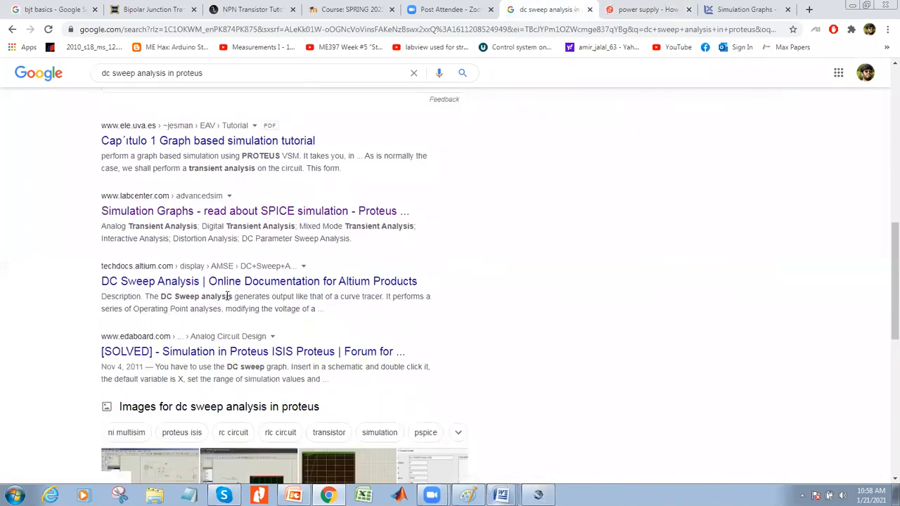
scroll(257, 351, down, 2)
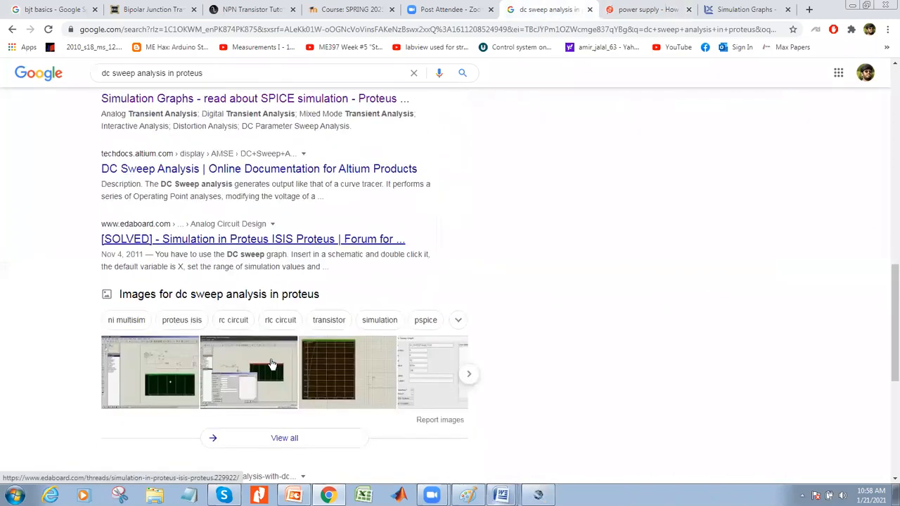
scroll(144, 167, up, 10)
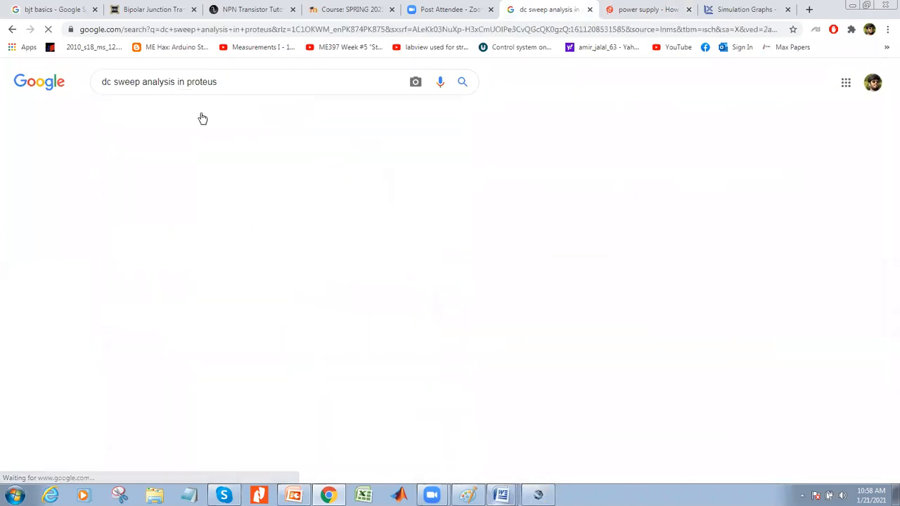
click(203, 115)
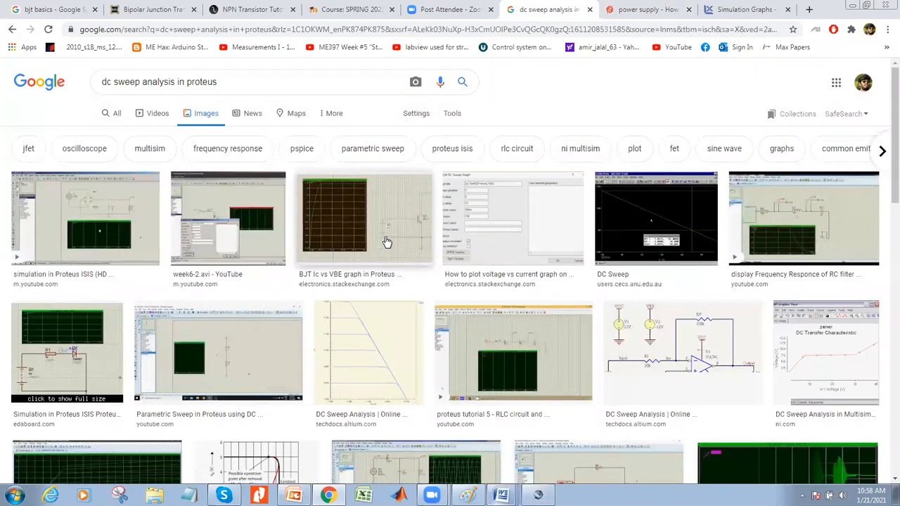
Step: Preview the "BJT Ic vs VBE graph in Proteus" image and open its Electrical Engineering Stack Exchange page in a new tab
click(345, 232)
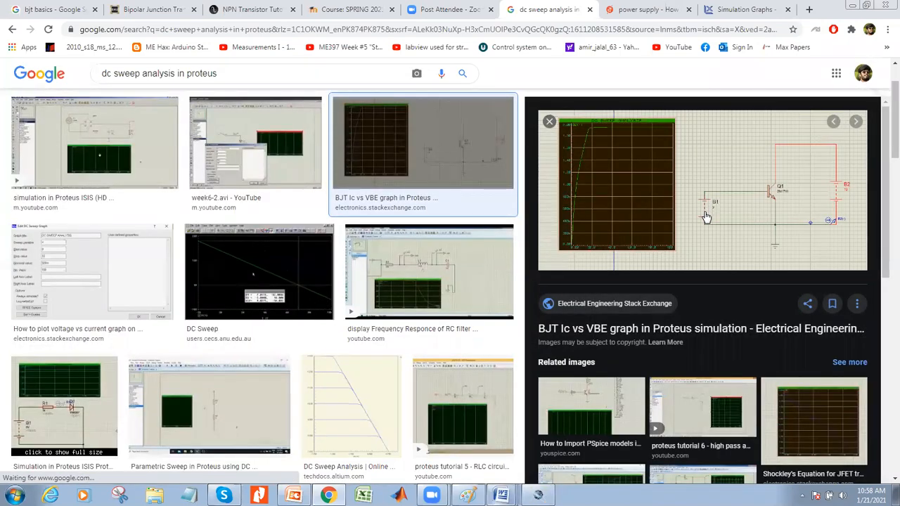
right_click(731, 336)
click(745, 341)
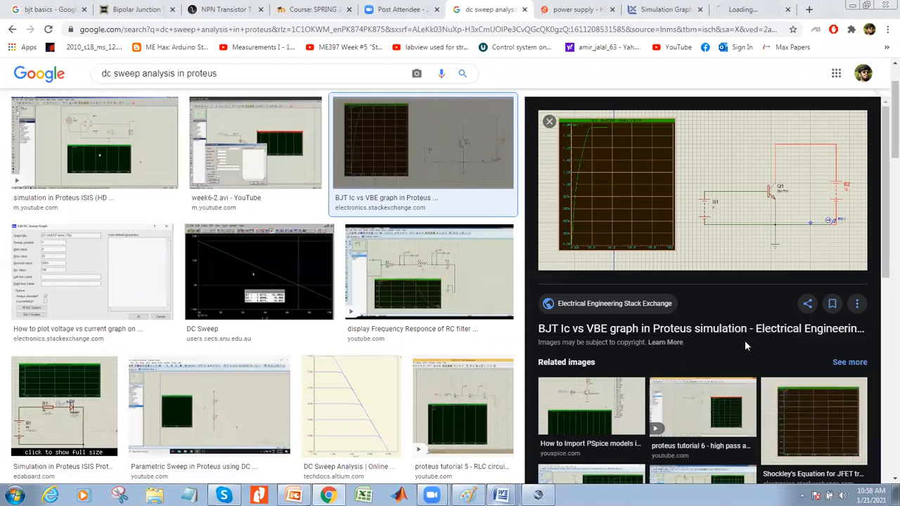
click(744, 14)
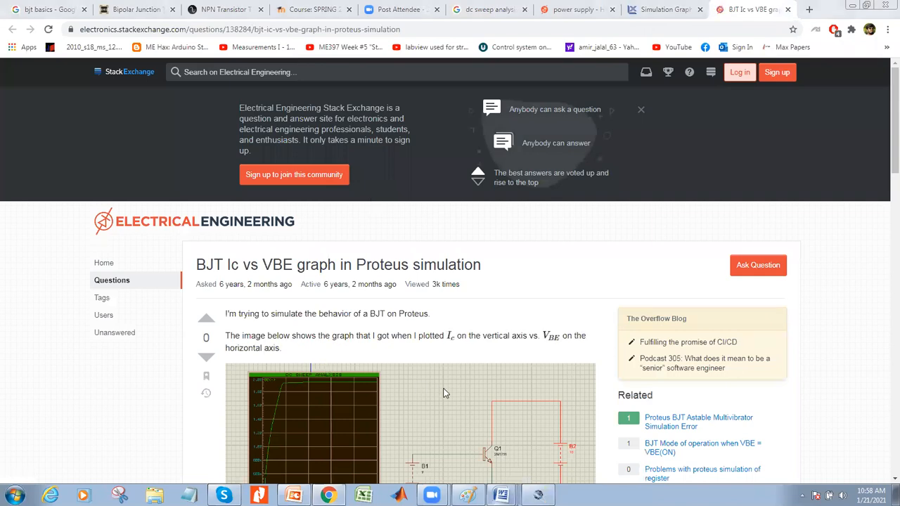
Step: Read the BJT Ic vs VBE question and view its DC sweep circuit image full size in a separate tab
scroll(885, 169, down, 2)
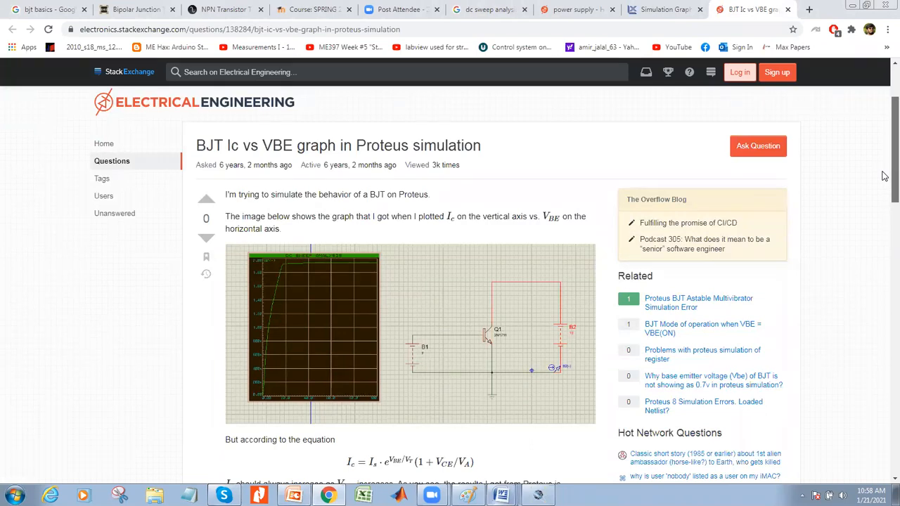
scroll(885, 183, down, 3)
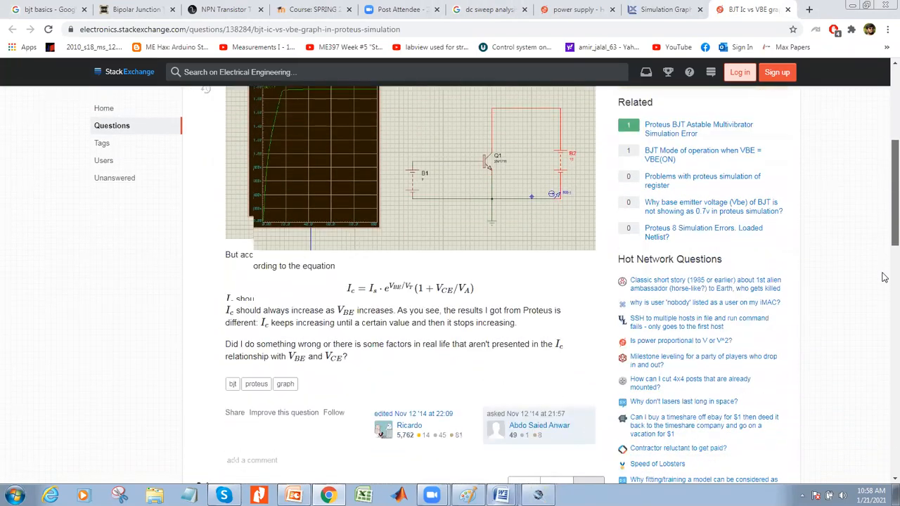
drag(885, 277, 884, 178)
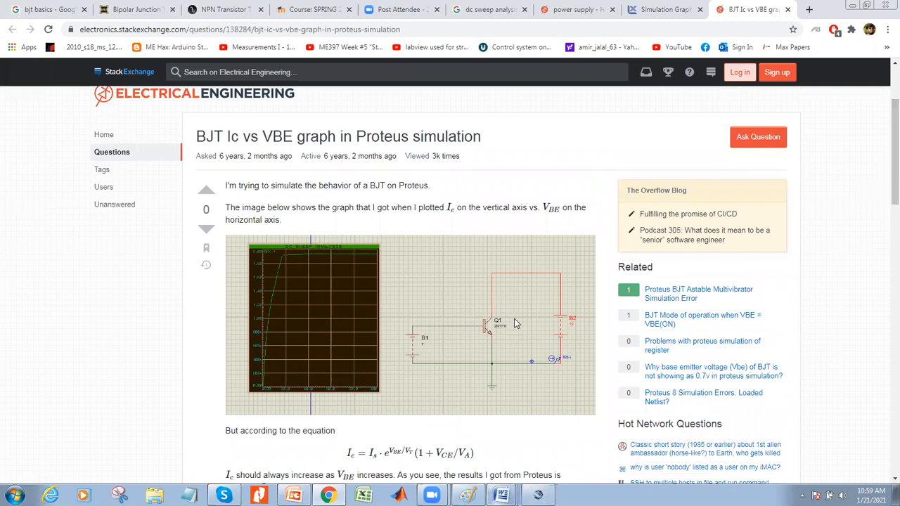
right_click(550, 329)
click(590, 338)
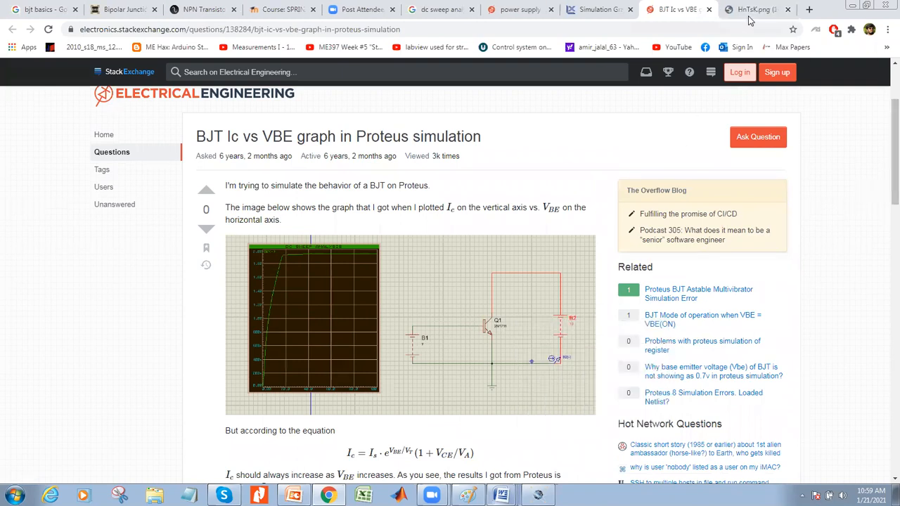
key(ctrl+Tab)
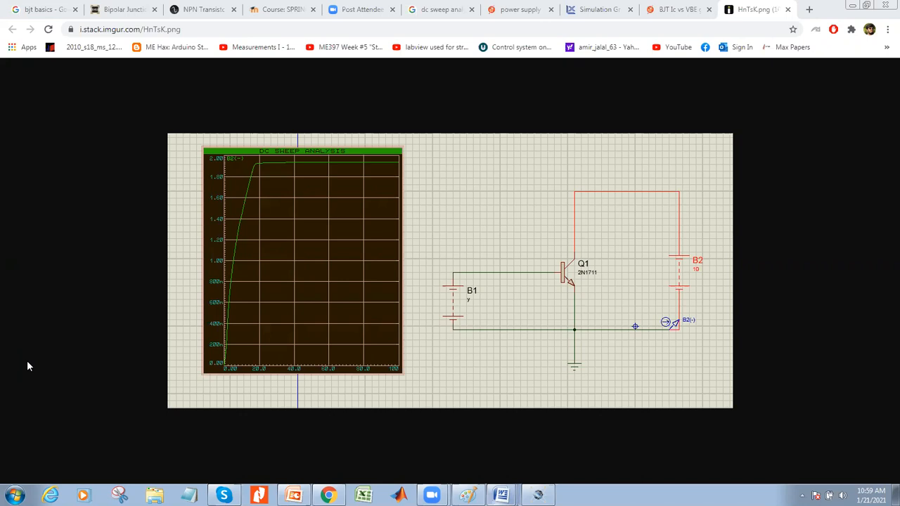
Step: Switch to the Proteus schematic and delete the enlarged Conformance Analysis graph
click(538, 495)
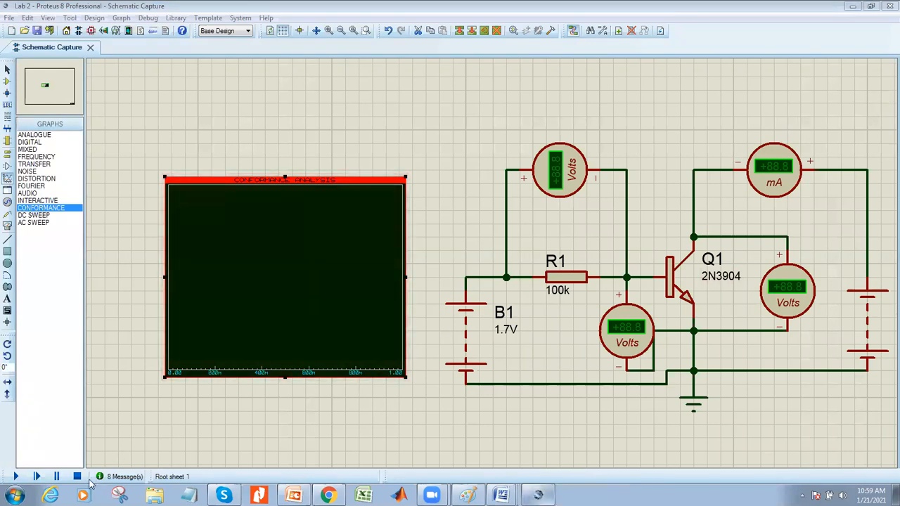
right_click(323, 183)
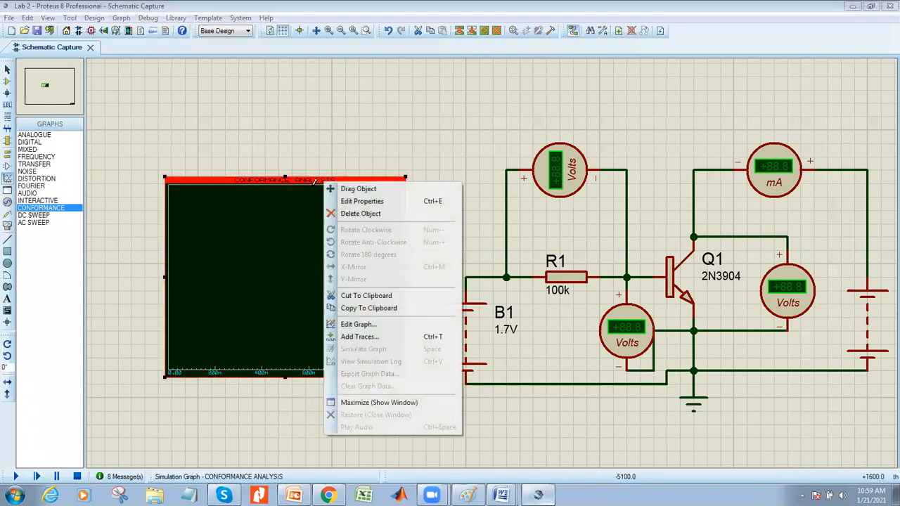
click(342, 213)
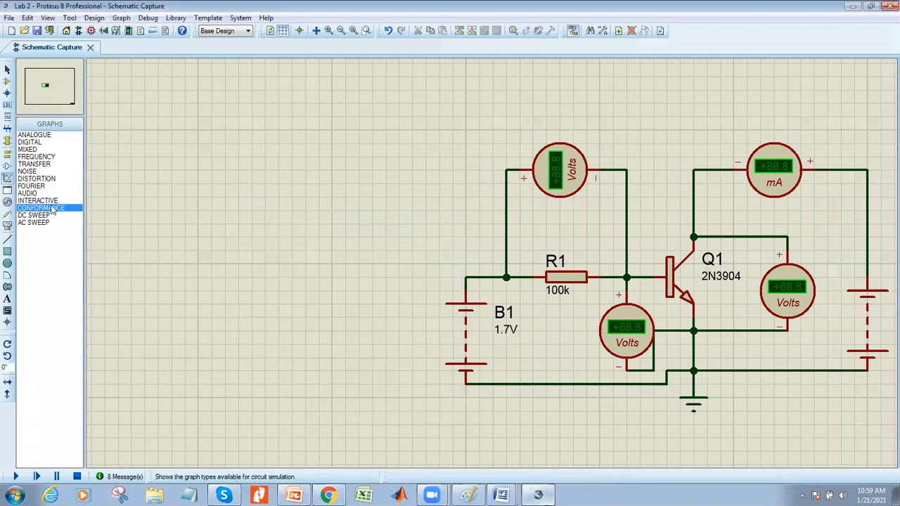
click(51, 202)
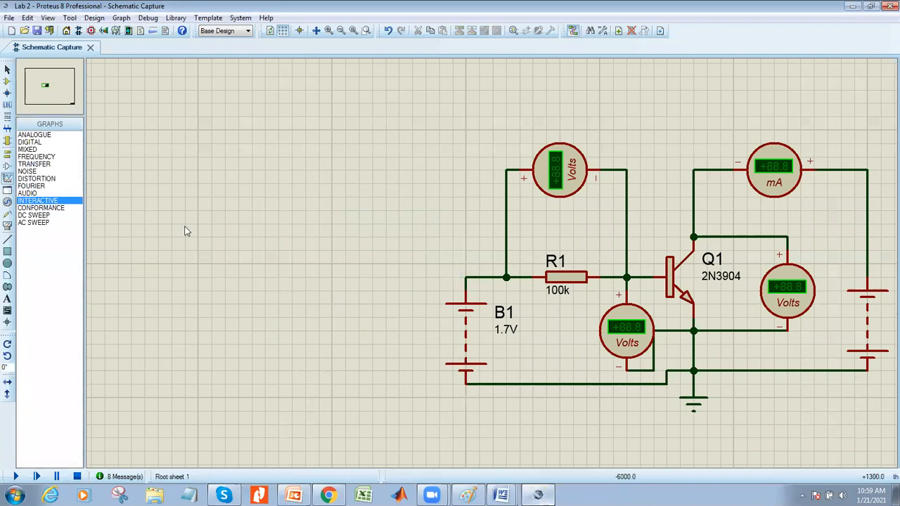
click(198, 225)
right_click(235, 243)
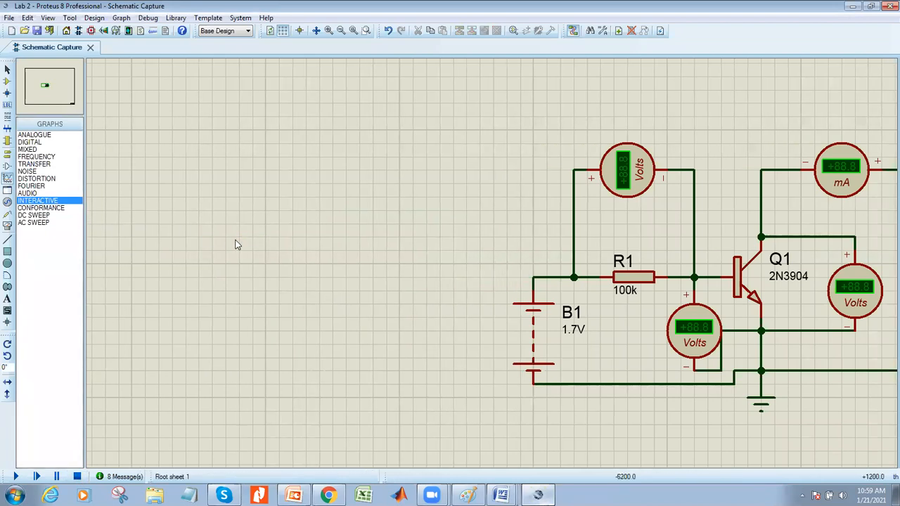
click(275, 216)
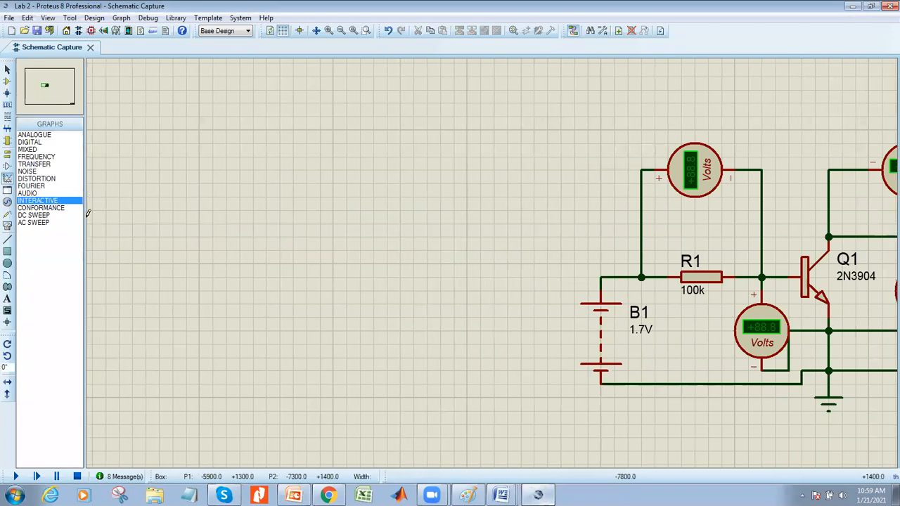
right_click(150, 212)
Step: Place a small Conformance graph in the empty area beside battery B1
click(62, 209)
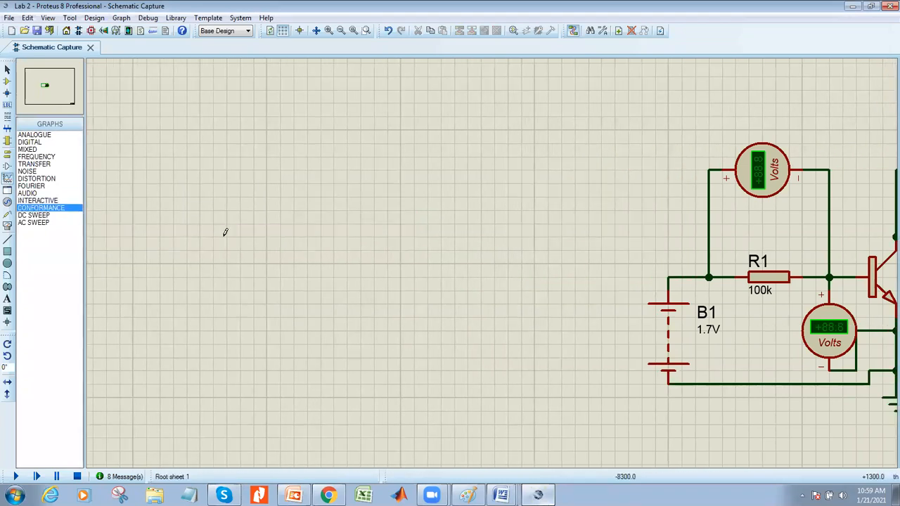
click(255, 238)
click(301, 271)
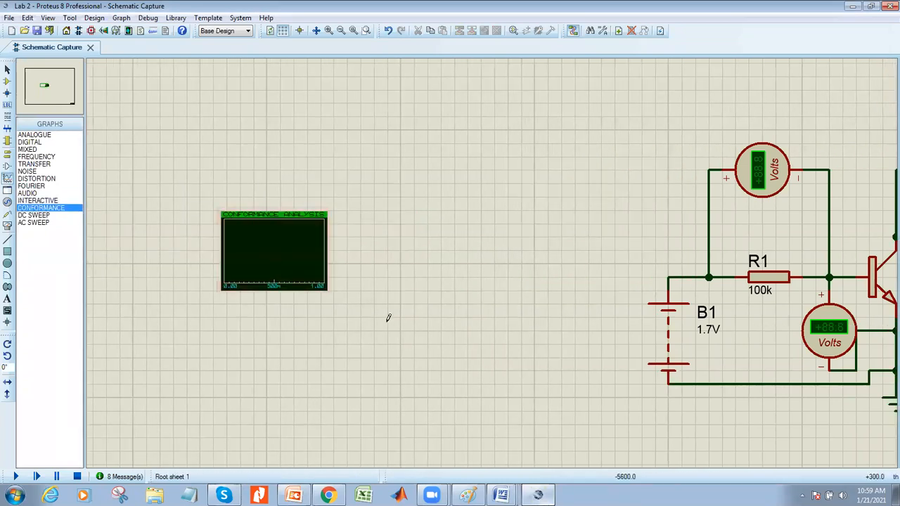
Step: Place a trial Interactive graph between the Conformance graph and the circuit, and delete it
click(62, 201)
click(370, 168)
click(462, 241)
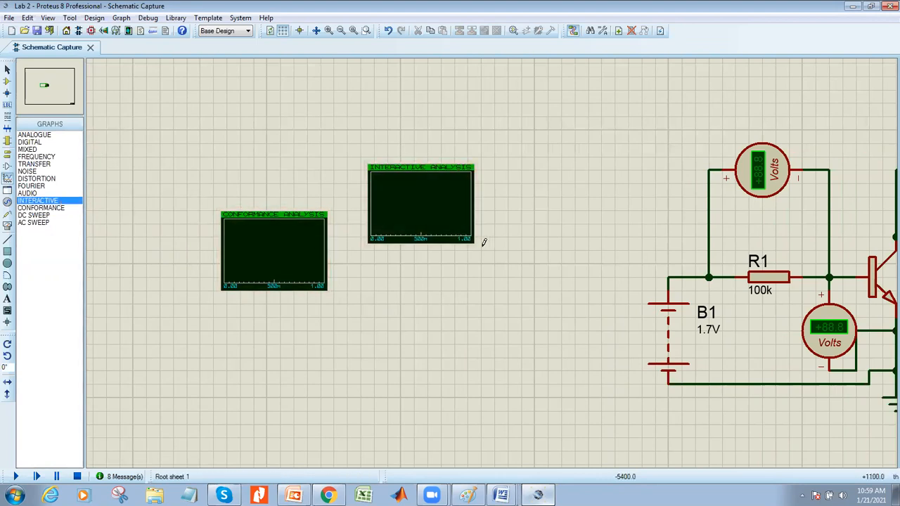
click(448, 198)
key(Delete)
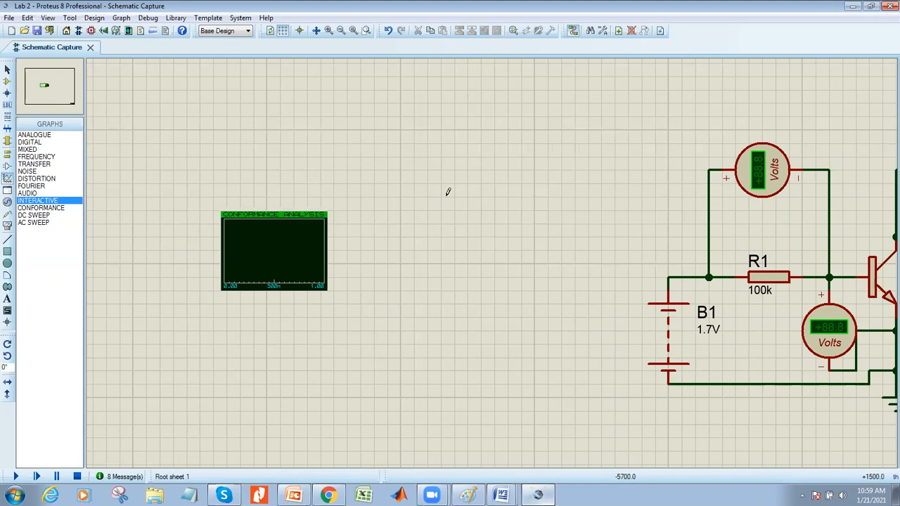
Step: Maximize the Conformance Analysis graph, inspect its graph properties and Y-axis scaling without changing them, and close the graph window
right_click(313, 263)
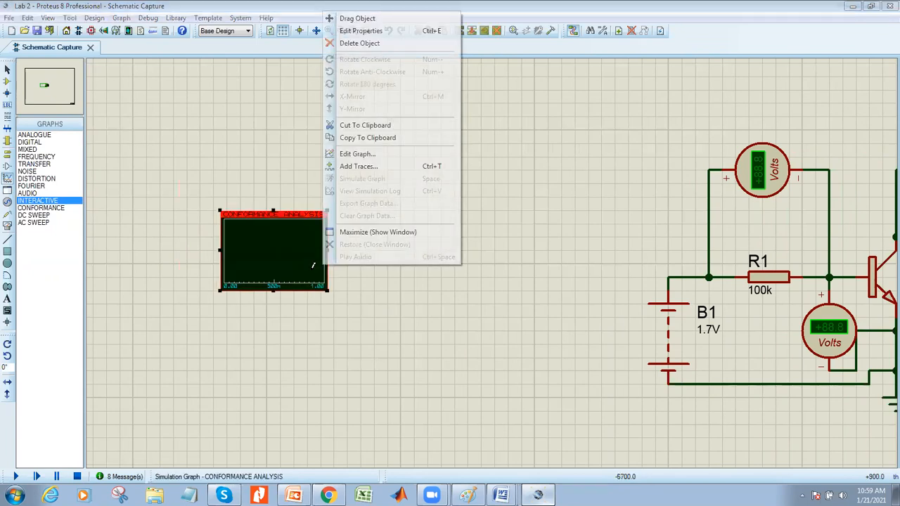
click(403, 233)
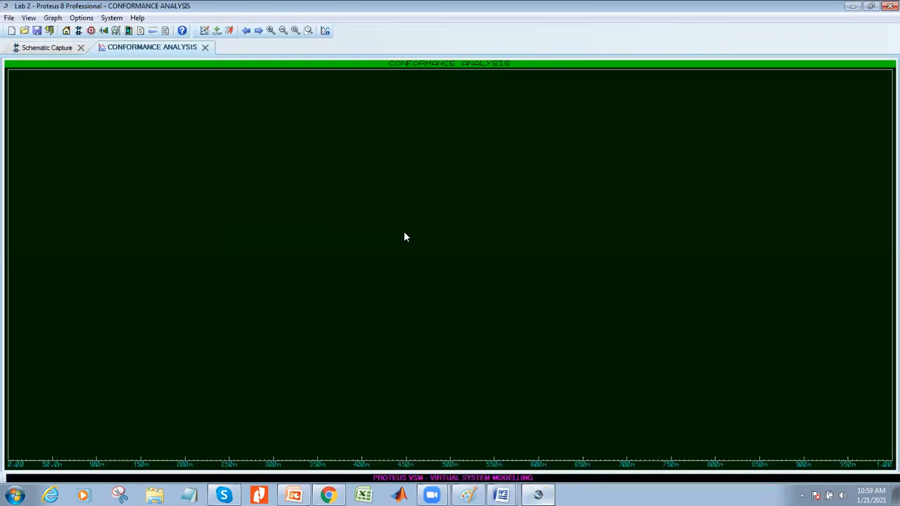
right_click(492, 253)
click(524, 251)
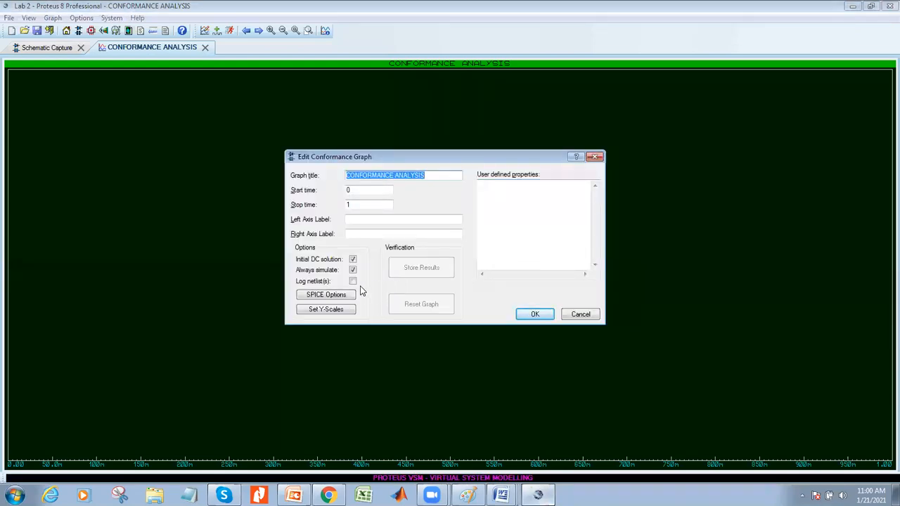
click(345, 312)
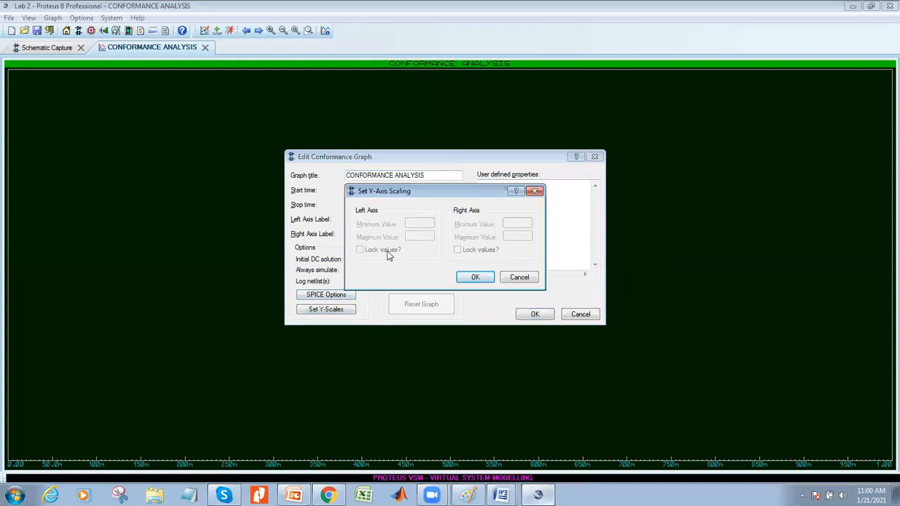
click(535, 191)
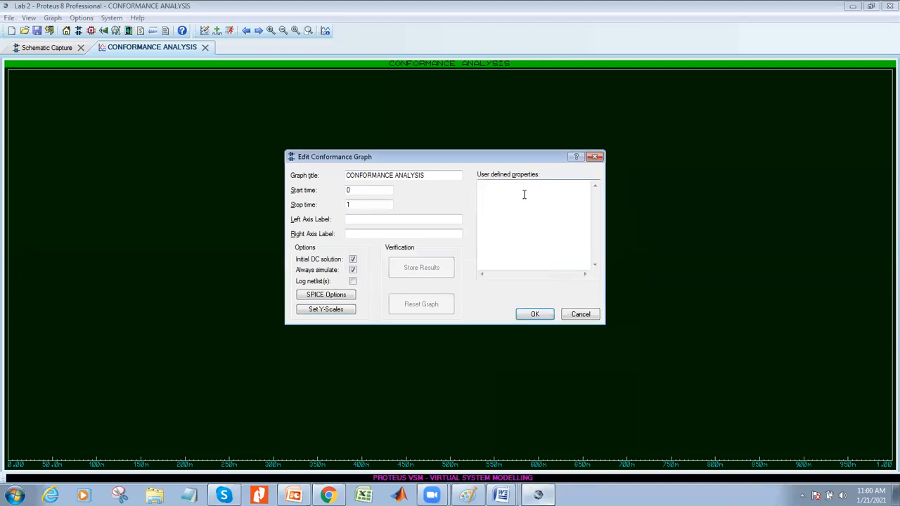
click(433, 219)
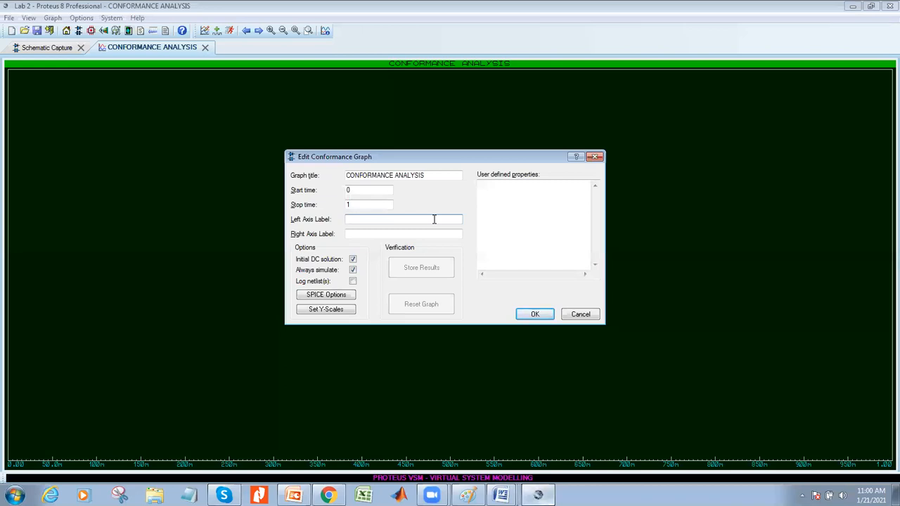
click(595, 156)
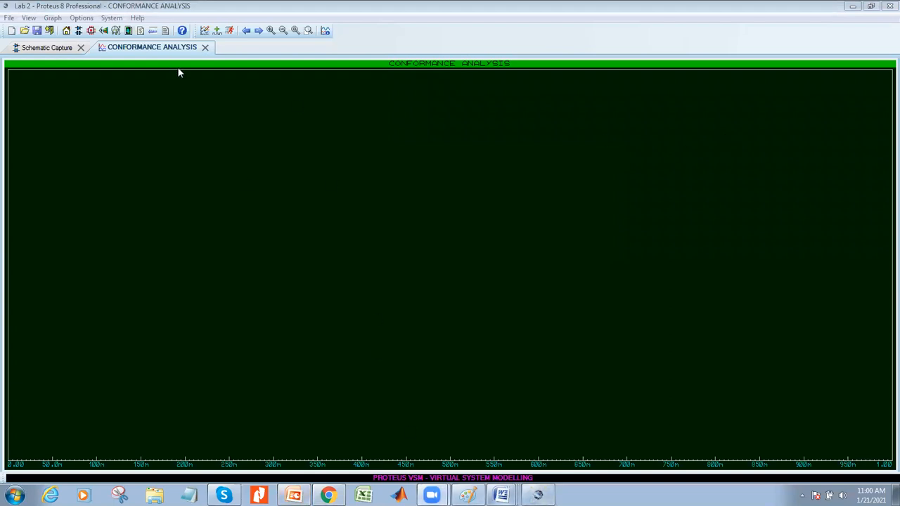
click(206, 47)
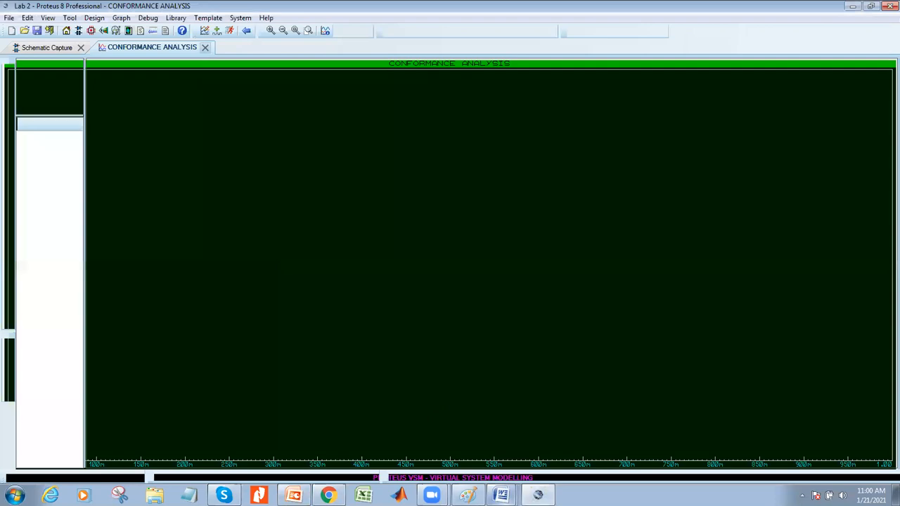
Step: Switch to the 105961 Electronic Circuit Design Lab attendance sheet in Word and mark the first two students P in column 2
key(alt+Tab)
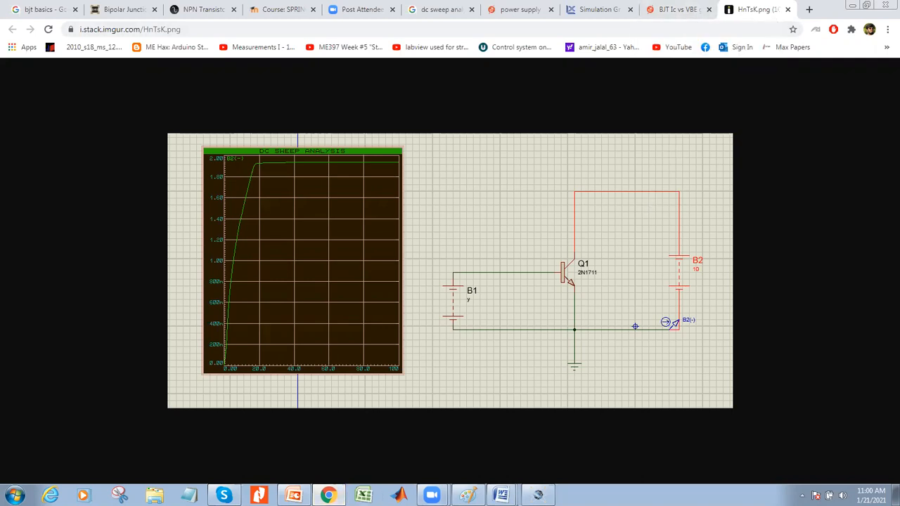
click(492, 470)
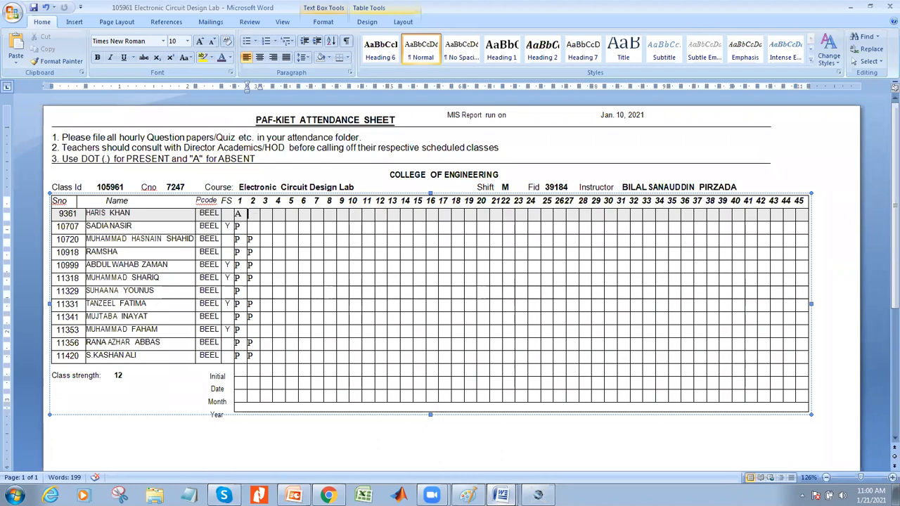
text(P)
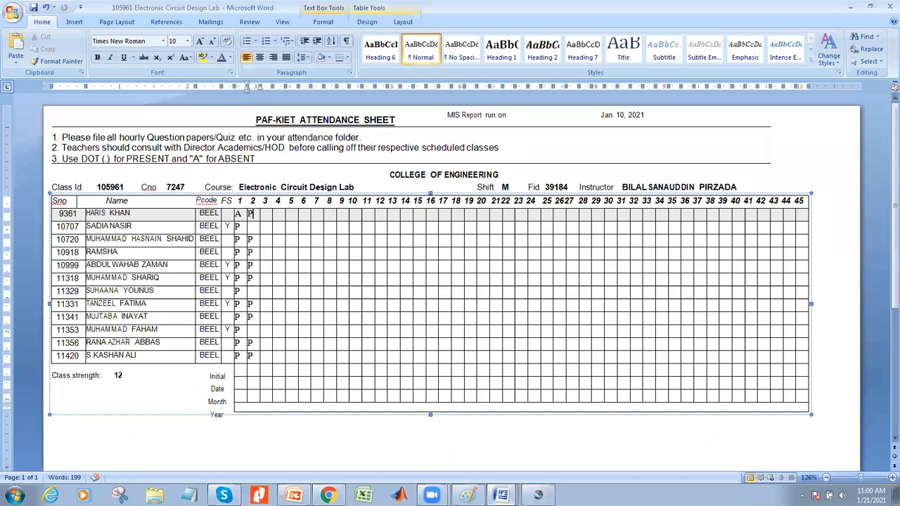
key(Down)
text(P)
Step: Mark the seventh student on the class 105961 sheet P in column 2
click(255, 291)
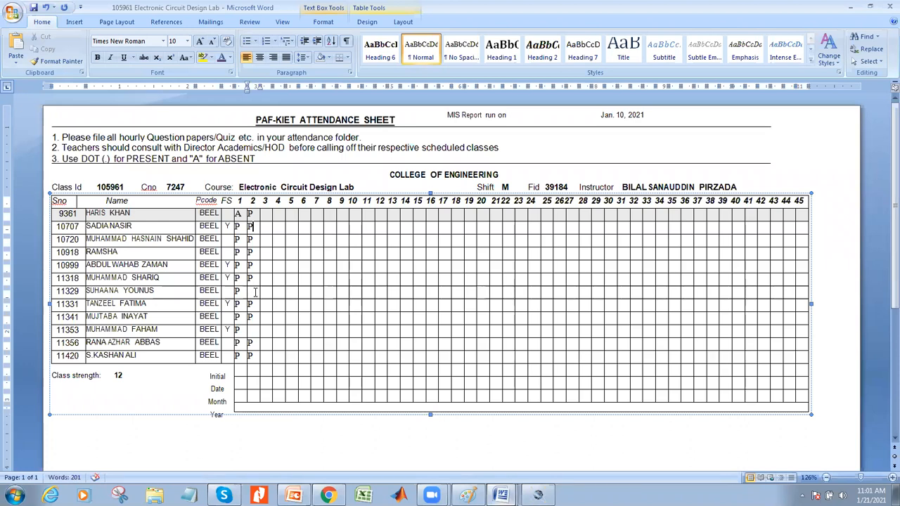
text(A)
key(BackSpace)
text(P)
click(251, 329)
Step: Switch to the 105962 Electronic Circuit Design Lab attendance sheet and mark the fourth, fifth, sixth and eighth students P in column 2
click(501, 495)
click(500, 432)
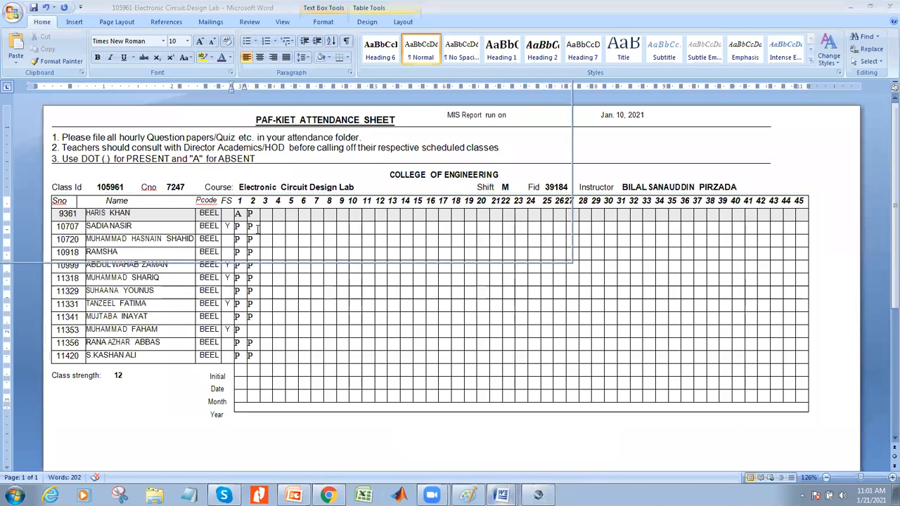
text(P)
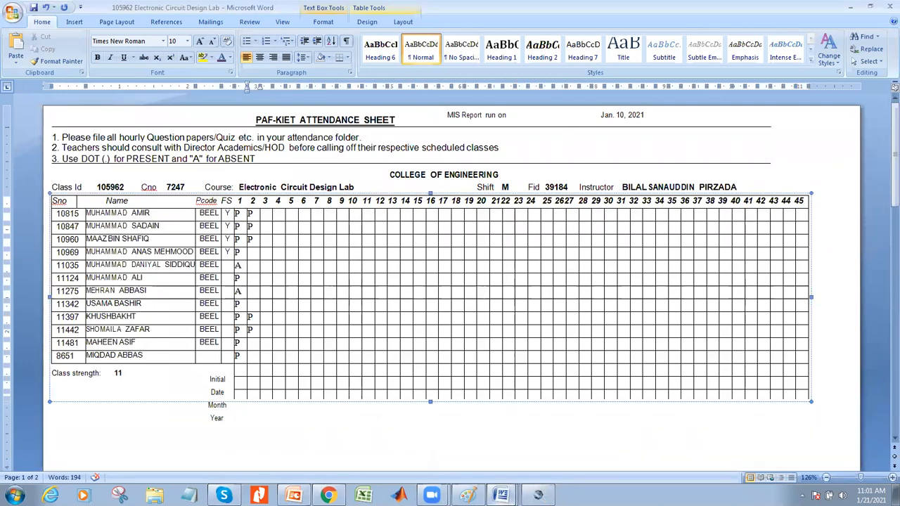
click(255, 254)
text(P)
text(P)
click(254, 278)
text(P)
click(251, 306)
text(P)
Step: Mark the last student on the class 105962 sheet P in column 2
click(256, 353)
scroll(255, 353, down, 4)
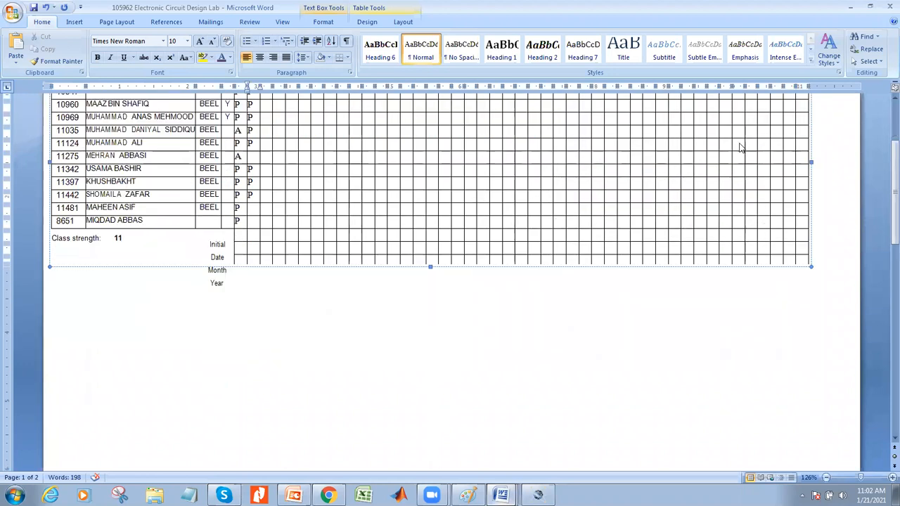
scroll(292, 205, up, 1)
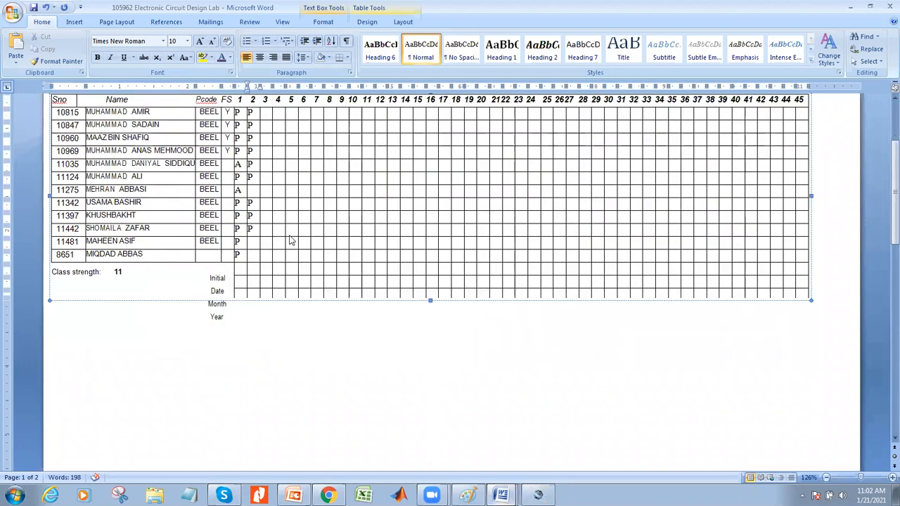
click(256, 255)
text(P)
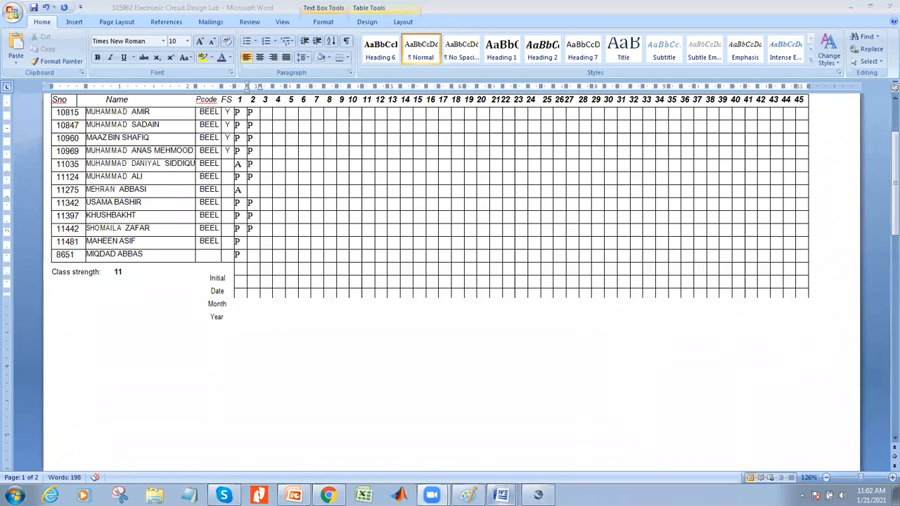
scroll(354, 236, up, 3)
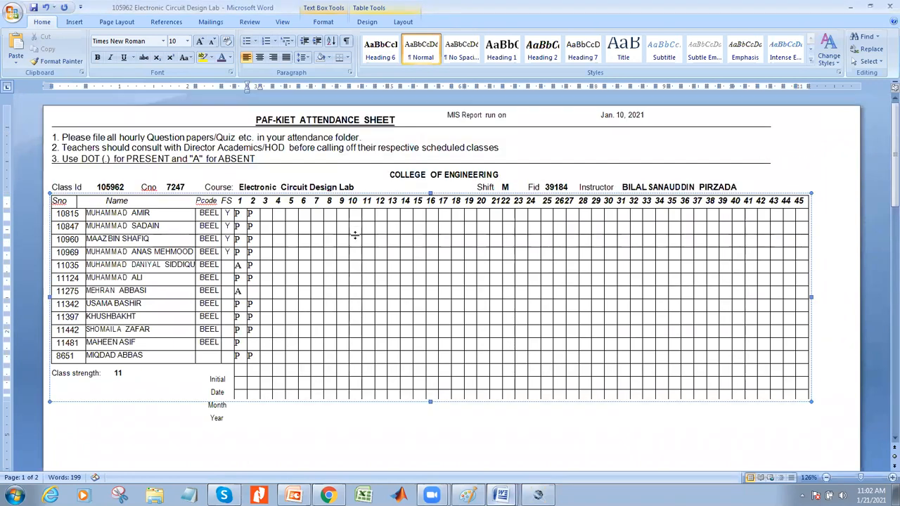
click(515, 88)
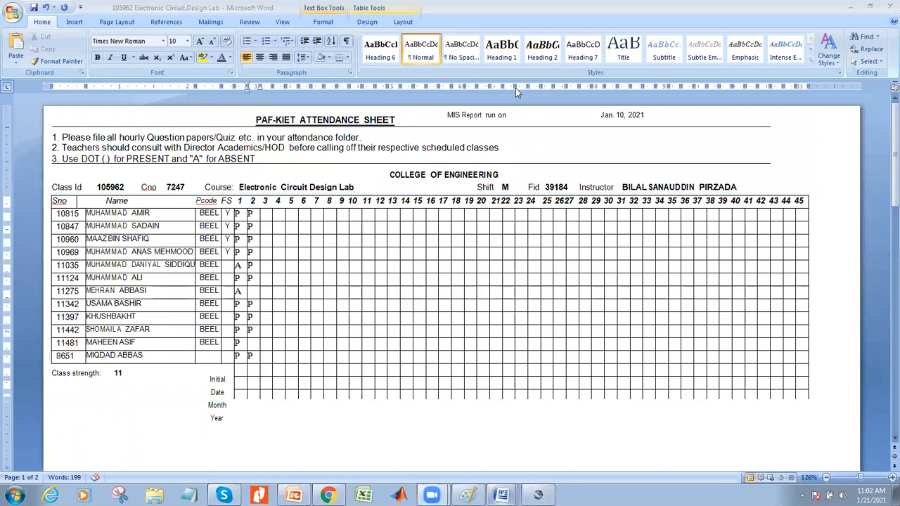